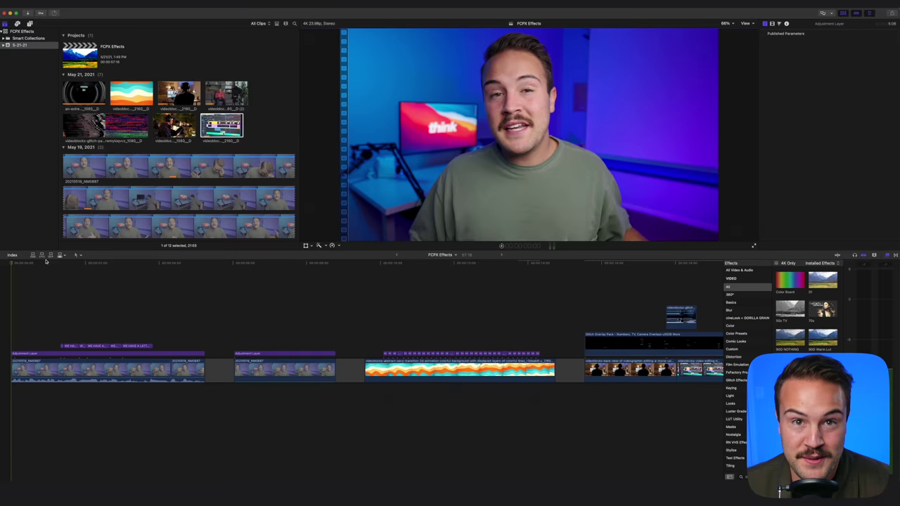
Search the titles for "cus" and place the basic Custom title above the first adjustment layer, starting at about 1.6 seconds
{"action": "key", "text": "space"}
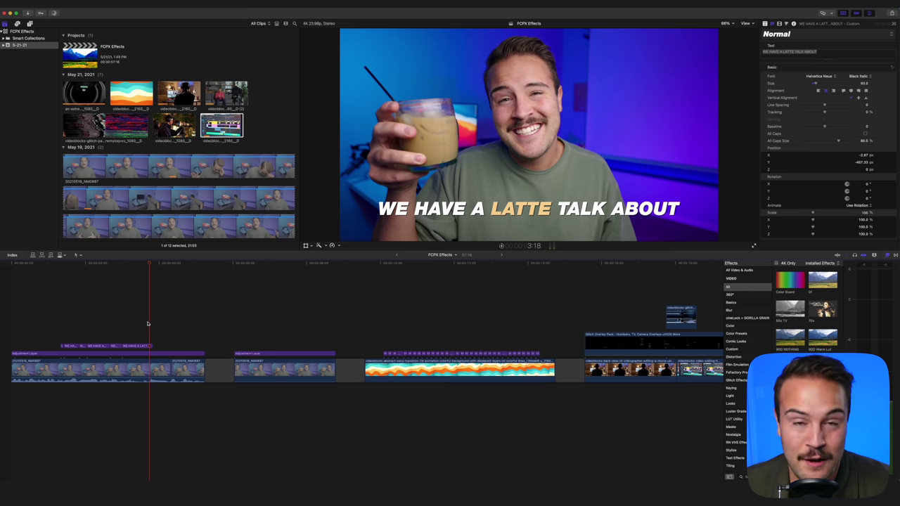
{"action": "left_click", "coordinate": [148, 328]}
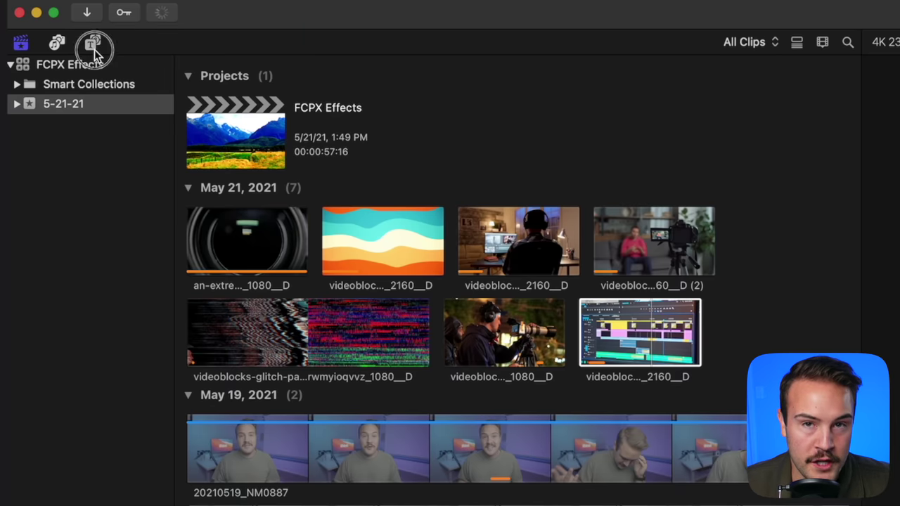
{"action": "left_click", "coordinate": [93, 44]}
{"action": "type", "text": "cus"}
{"action": "left_click_drag", "start_coordinate": [109, 50], "coordinate": [72, 344]}
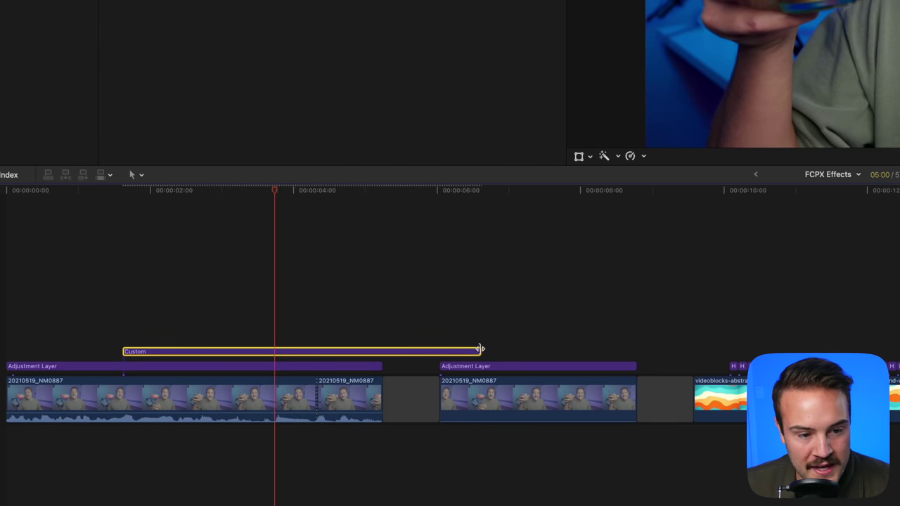
Trim both ends of the Custom title so it covers the spoken phrase from about 1.4 to 3.6 seconds, checking with playback
{"action": "left_click_drag", "start_coordinate": [253, 345], "coordinate": [173, 344]}
{"action": "left_click_drag", "start_coordinate": [321, 349], "coordinate": [242, 350]}
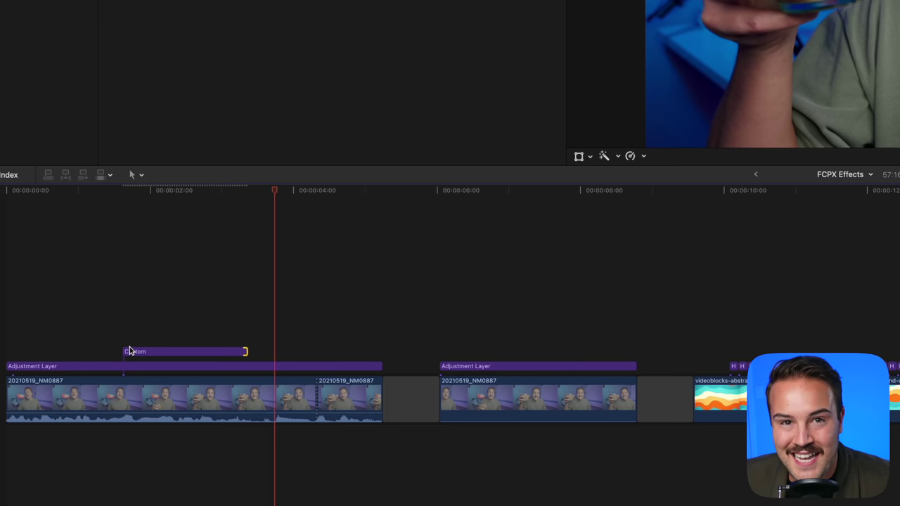
{"action": "left_click_drag", "start_coordinate": [125, 350], "coordinate": [114, 350]}
{"action": "key", "text": "space"}
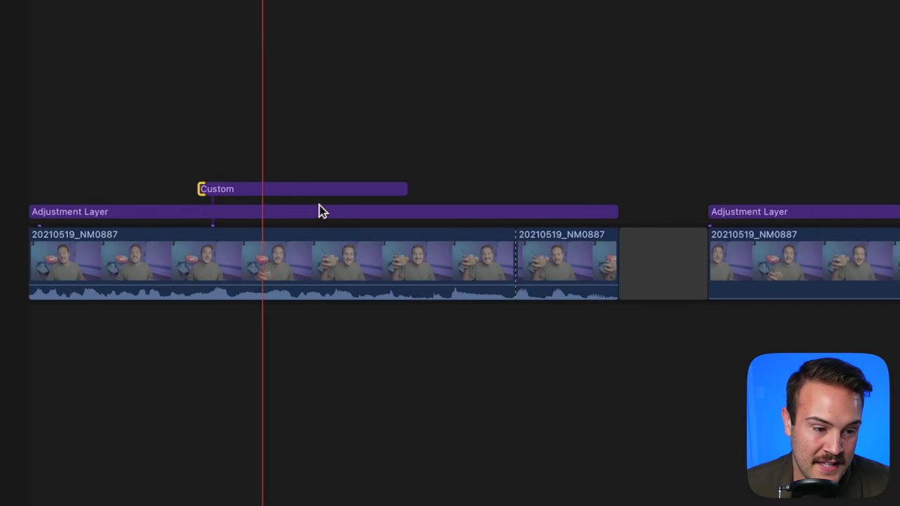
{"action": "left_click_drag", "start_coordinate": [402, 187], "coordinate": [440, 187]}
Set the title text to "WE HAVE A LATTE TALK ABOUT" in Helvetica Neue Black Italic and split the title into six word-timed pieces
{"action": "left_click", "coordinate": [244, 188]}
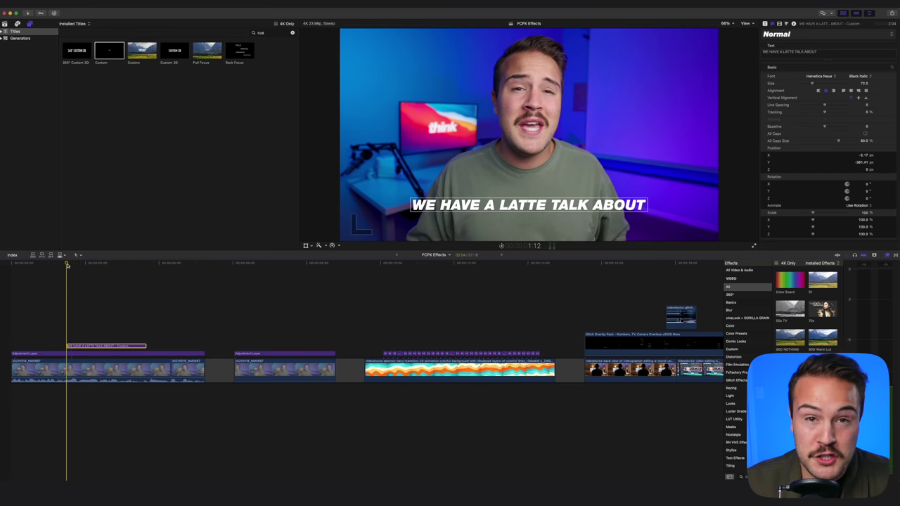
{"action": "key", "text": "super+equal"}
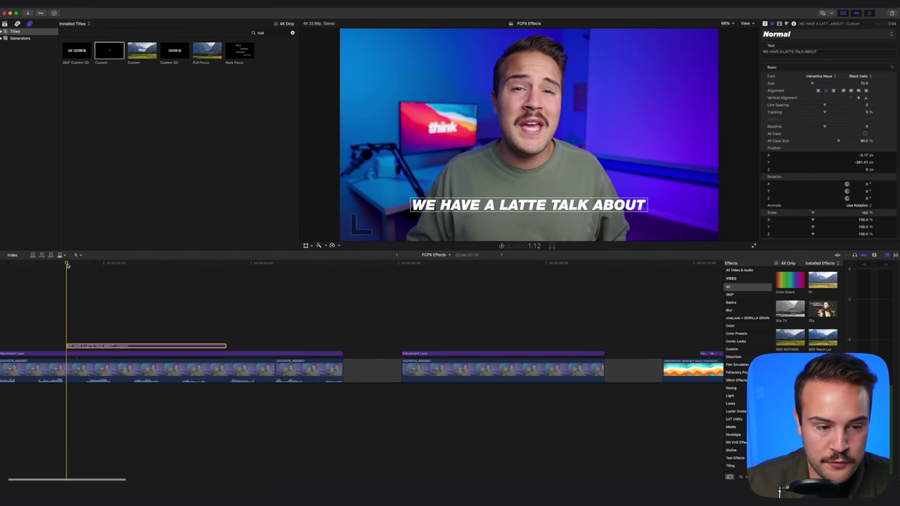
{"action": "key", "text": "super+equal"}
{"action": "scroll", "coordinate": [97, 275], "scroll_direction": "left", "scroll_amount": 1}
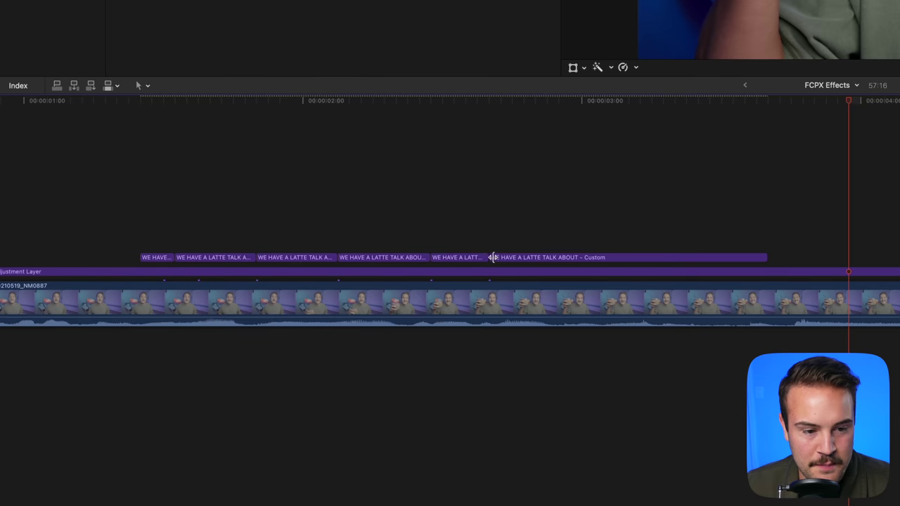
Delay the sixth title piece's start to about 2.9 seconds and extend the fifth piece to meet it
{"action": "left_click_drag", "start_coordinate": [258, 346], "coordinate": [278, 346]}
{"action": "left_click_drag", "start_coordinate": [528, 257], "coordinate": [558, 257]}
{"action": "left_click_drag", "start_coordinate": [486, 258], "coordinate": [558, 257]}
Go through the six title pieces one by one, from the last word back to the first
{"action": "left_click", "coordinate": [624, 257]}
{"action": "left_click", "coordinate": [502, 257]}
{"action": "left_click", "coordinate": [383, 257]}
{"action": "left_click", "coordinate": [308, 258]}
{"action": "left_click", "coordinate": [211, 257]}
{"action": "left_click", "coordinate": [163, 258]}
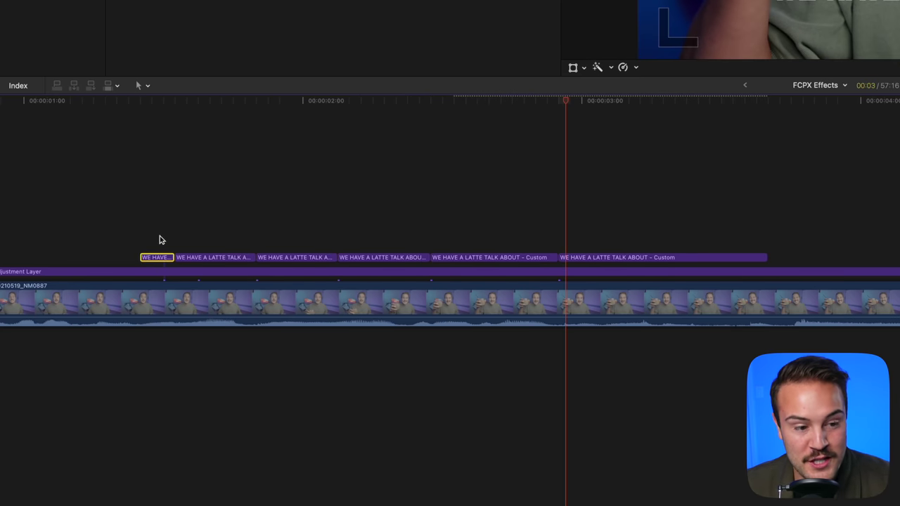
Crop the first title piece with the Trim mode so that only the word "WE" remains in frame
{"action": "left_click", "coordinate": [161, 258]}
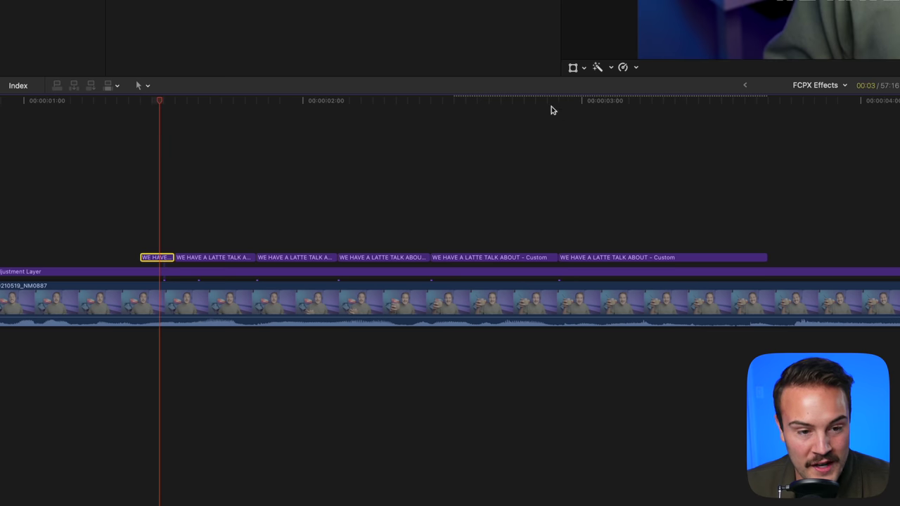
{"action": "left_click", "coordinate": [584, 69]}
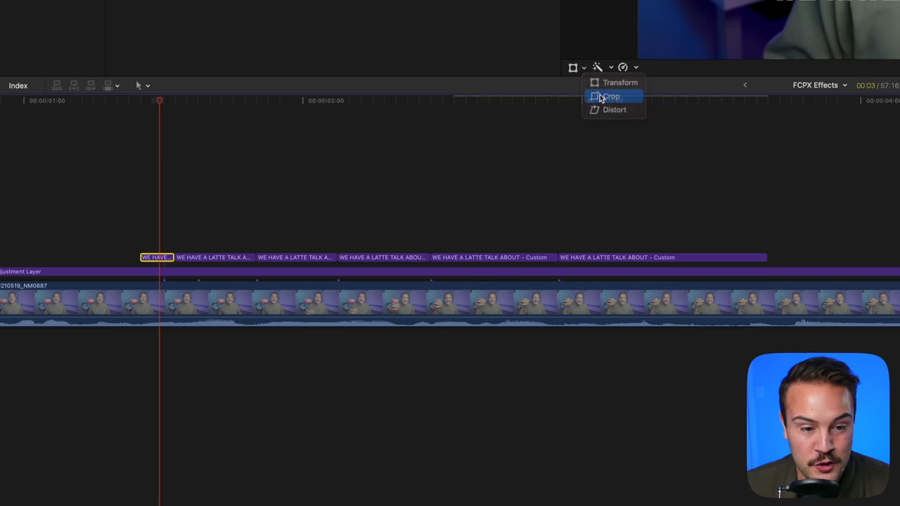
{"action": "left_click", "coordinate": [605, 95]}
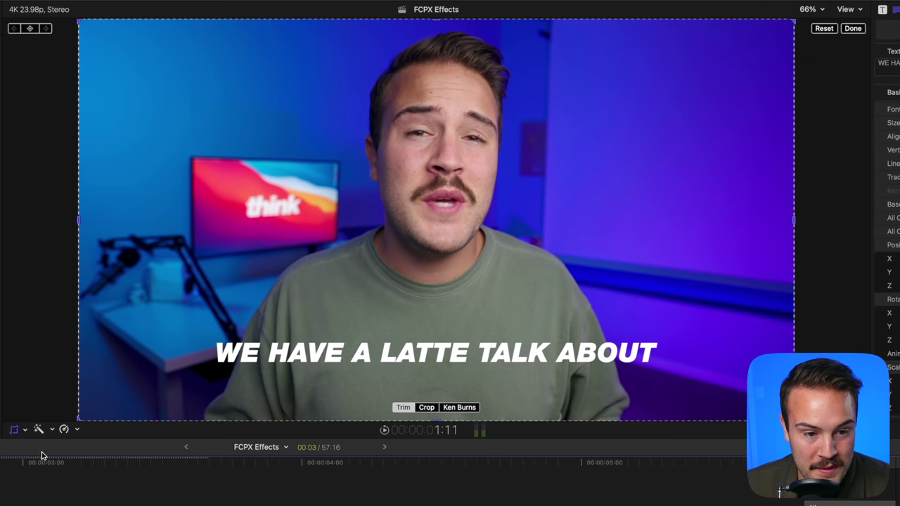
{"action": "left_click", "coordinate": [405, 408]}
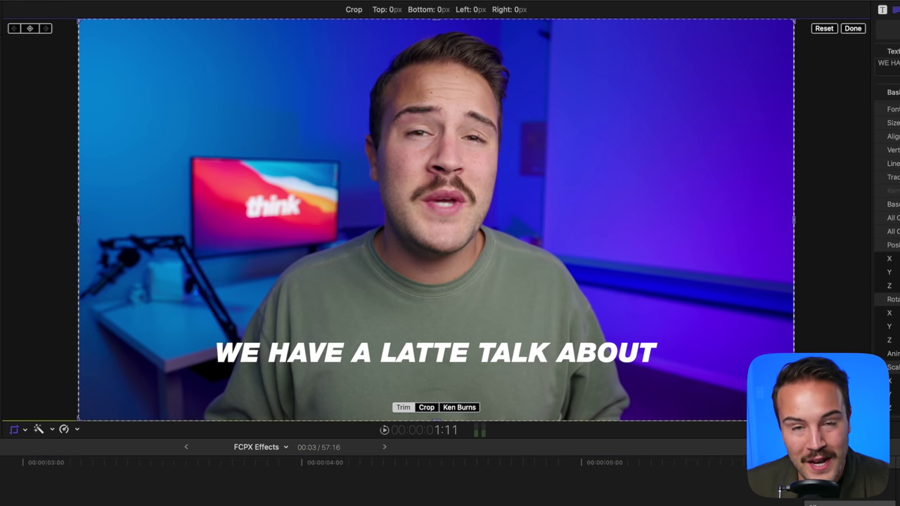
{"action": "left_click_drag", "start_coordinate": [795, 420], "coordinate": [266, 387]}
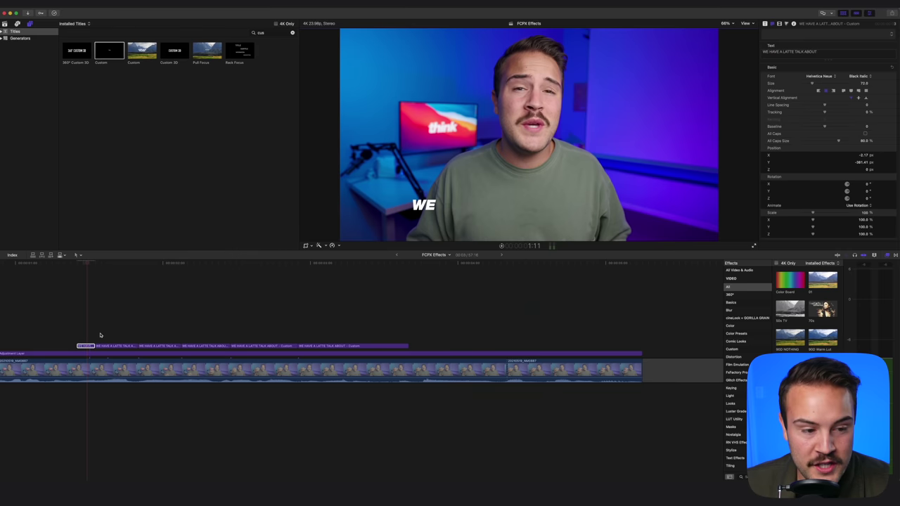
Trim-crop the second title piece so that only "WE HAVE" remains in frame
{"action": "left_click", "coordinate": [101, 346]}
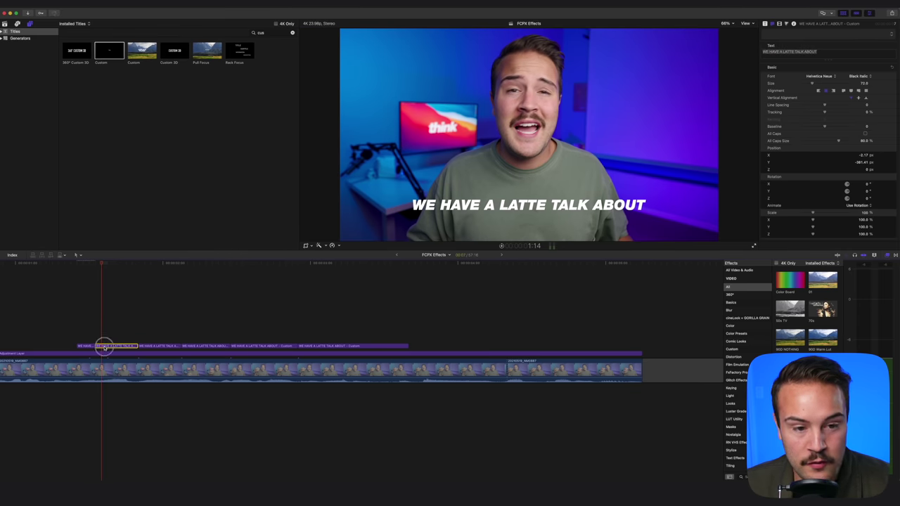
{"action": "left_click", "coordinate": [305, 246]}
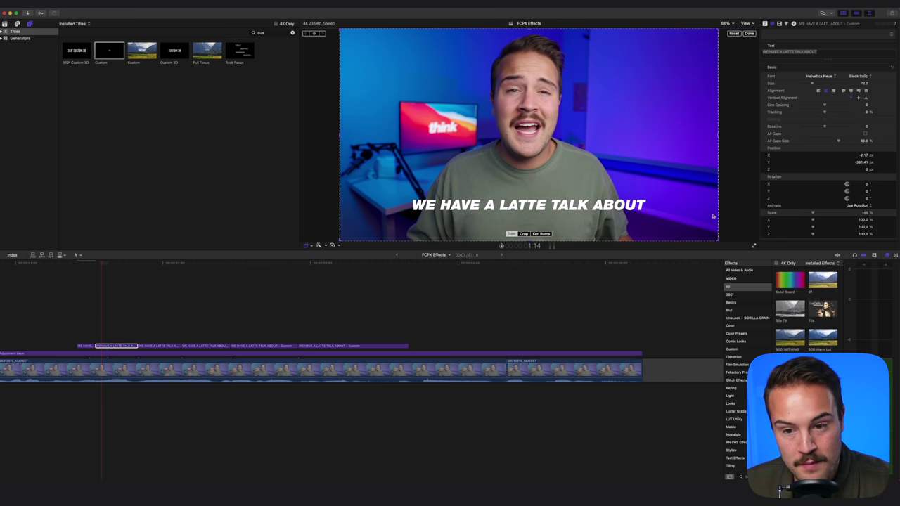
{"action": "left_click_drag", "start_coordinate": [719, 241], "coordinate": [482, 236]}
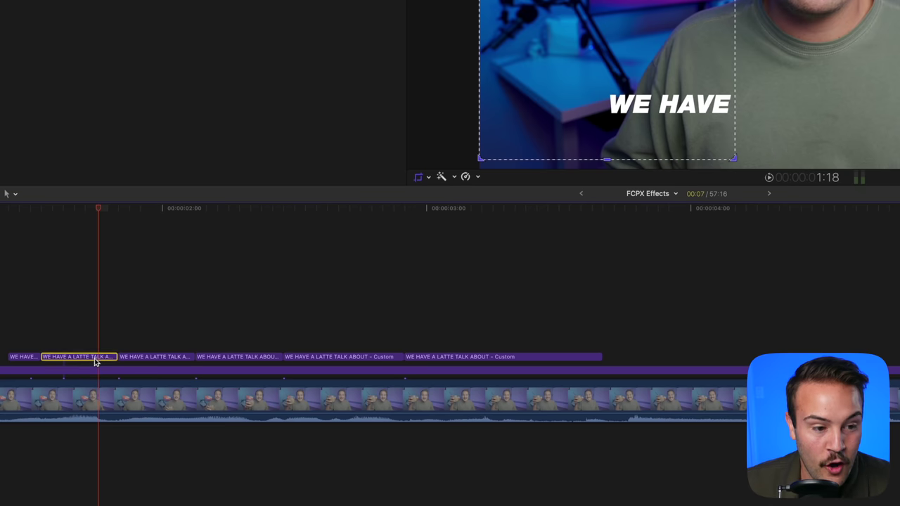
Reuse the second piece's crop on the following pieces, widening the third to include "A" and the fourth to show "WE HAVE A LATTE"
{"action": "left_click", "coordinate": [127, 348]}
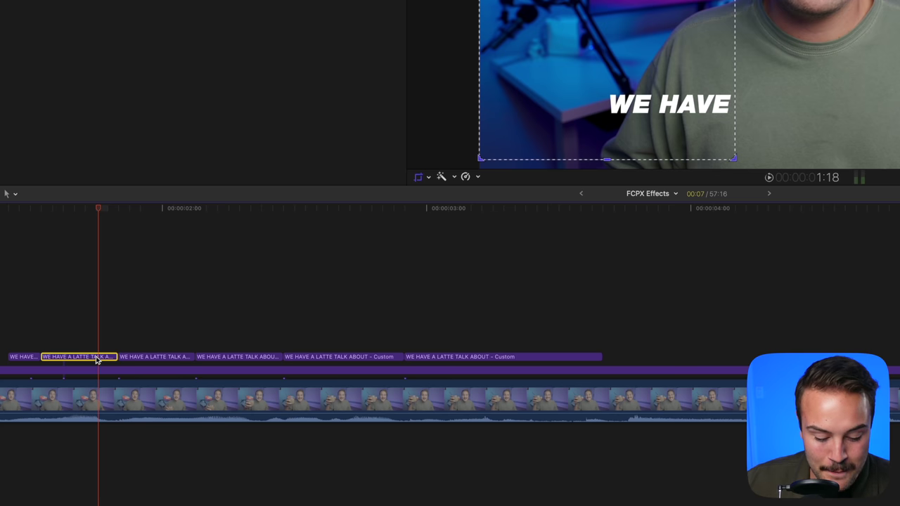
{"action": "left_click", "coordinate": [137, 357]}
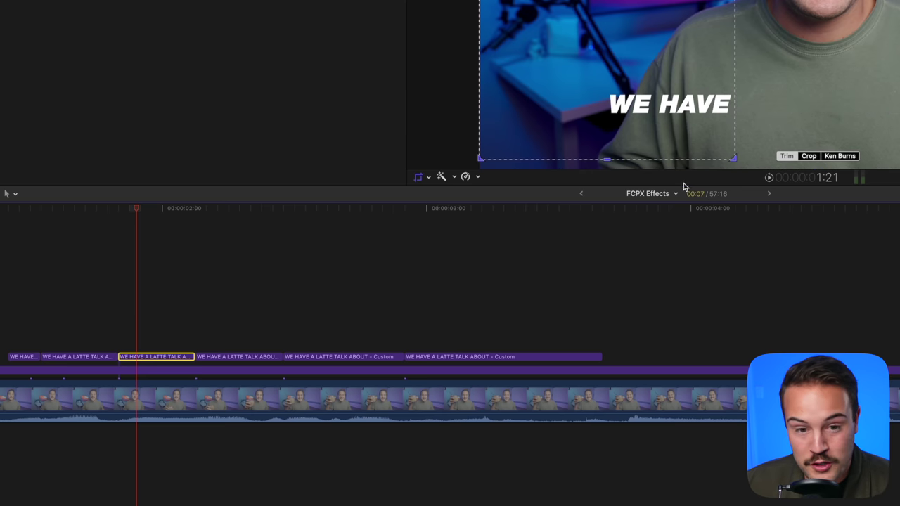
{"action": "left_click_drag", "start_coordinate": [735, 159], "coordinate": [762, 160]}
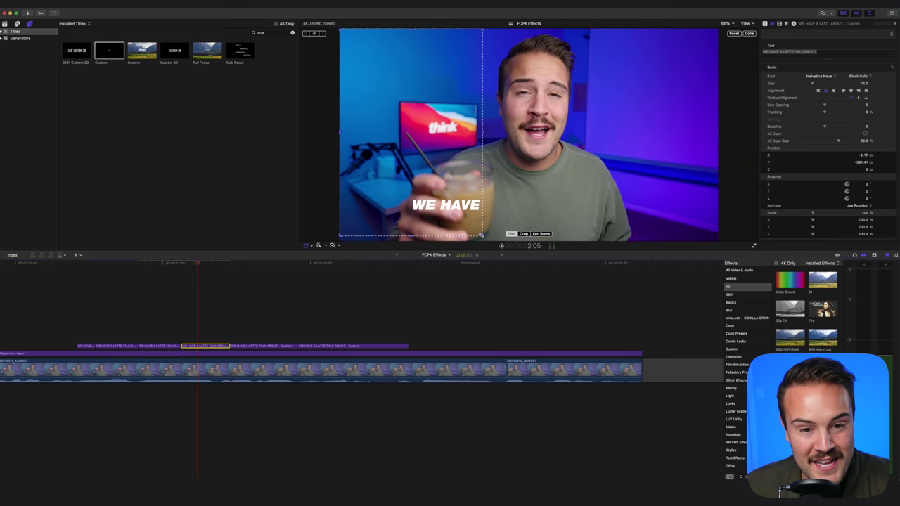
{"action": "left_click_drag", "start_coordinate": [481, 234], "coordinate": [551, 235]}
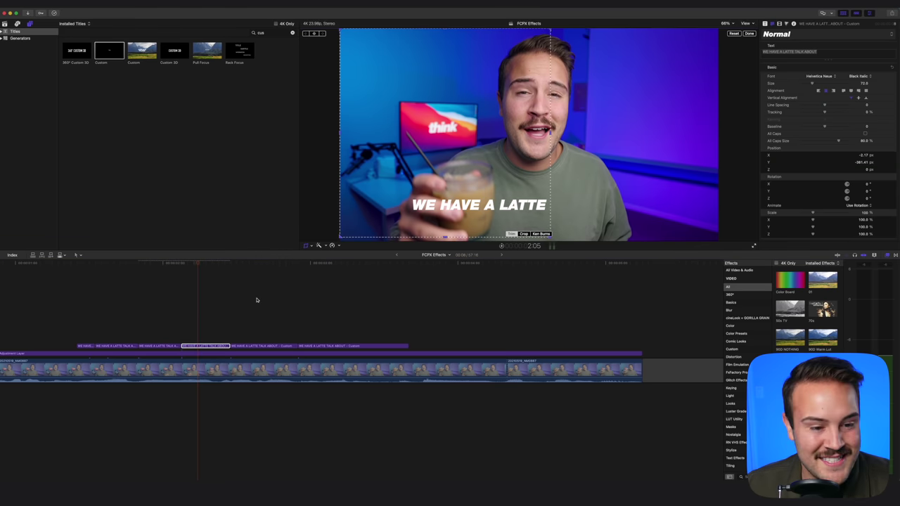
Widen the fifth title piece's crop to reveal the next word, check the uncropped sixth piece, and finish cropping
{"action": "left_click", "coordinate": [258, 302]}
{"action": "left_click", "coordinate": [261, 346]}
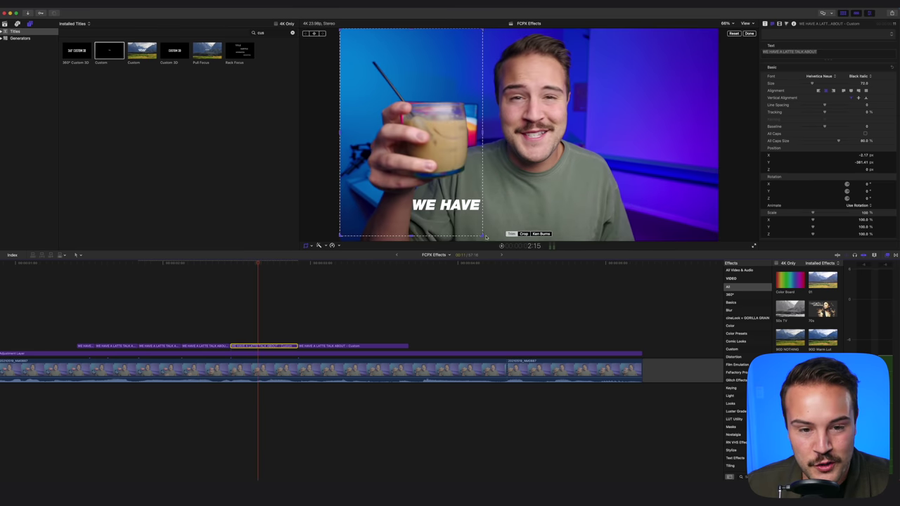
{"action": "left_click_drag", "start_coordinate": [482, 235], "coordinate": [716, 232]}
{"action": "left_click", "coordinate": [337, 346]}
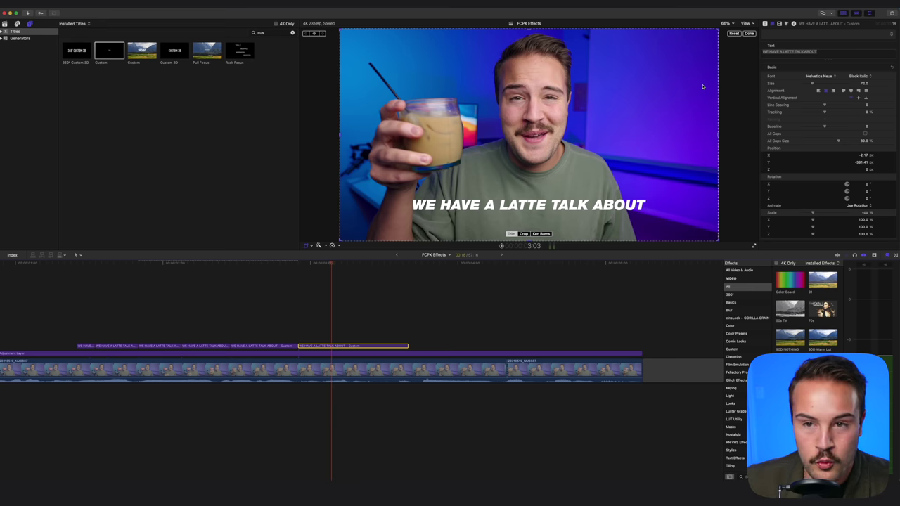
{"action": "left_click", "coordinate": [749, 34]}
Delay the fifth title piece's start to about 2.6 seconds and extend the fourth piece to close the gap, checking with playback
{"action": "scroll", "coordinate": [282, 281], "scroll_direction": "left", "scroll_amount": 3}
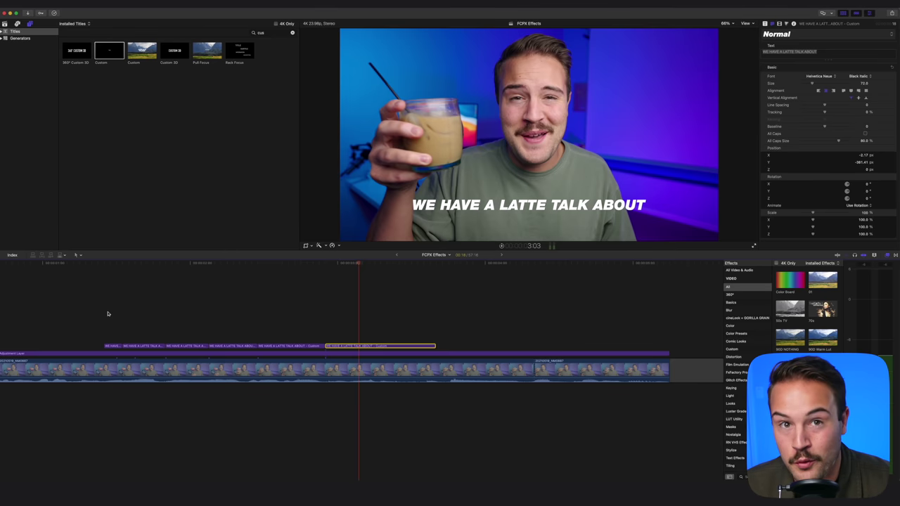
{"action": "key", "text": "space"}
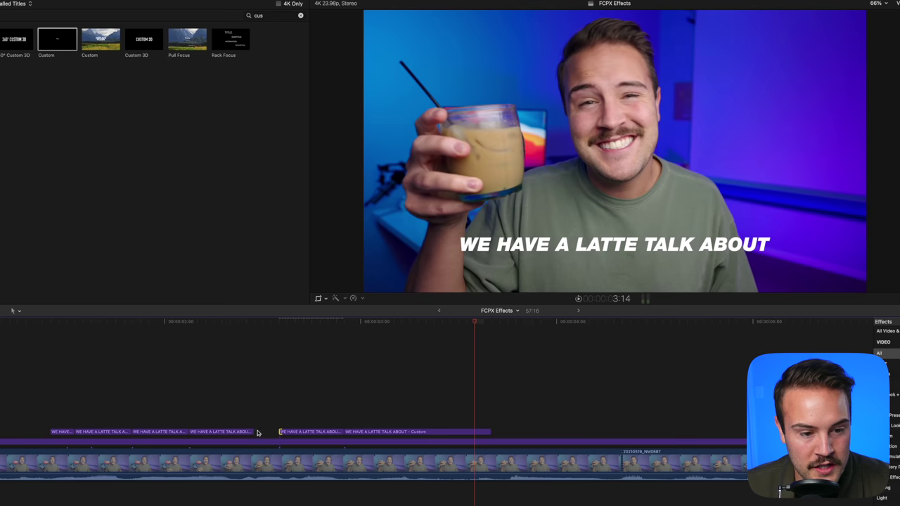
{"action": "left_click_drag", "start_coordinate": [253, 432], "coordinate": [277, 430]}
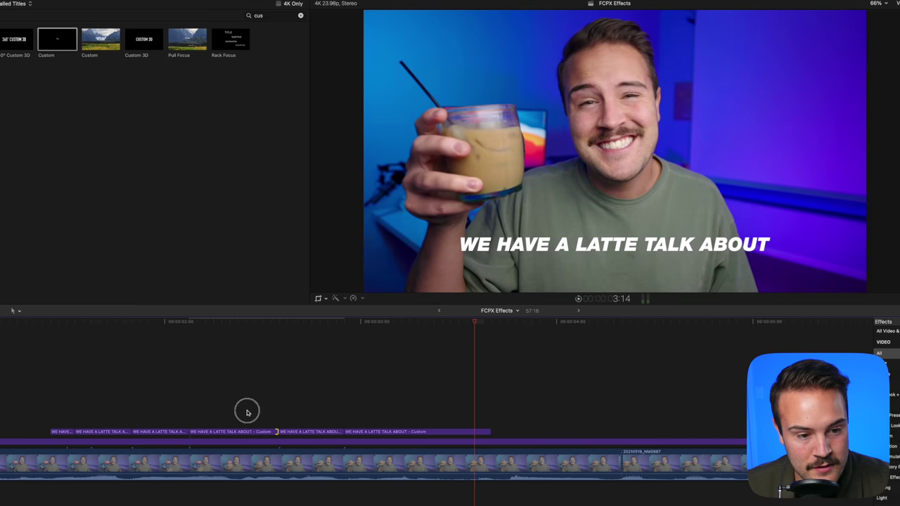
{"action": "key", "text": "space"}
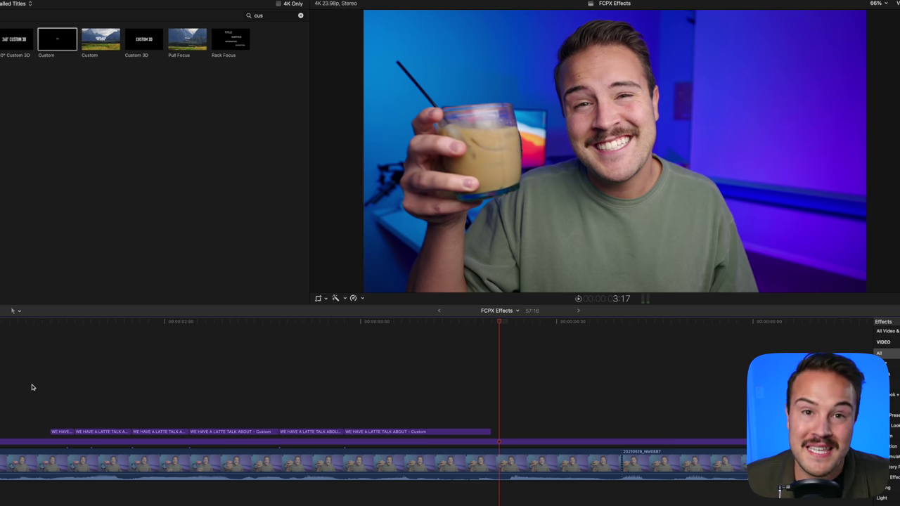
Scrub the separate talking-head clip under the second adjustment layer up to 7:10, and return the playhead to its start at 6:01
{"action": "key", "text": "super+minus"}
{"action": "left_click", "coordinate": [238, 323]}
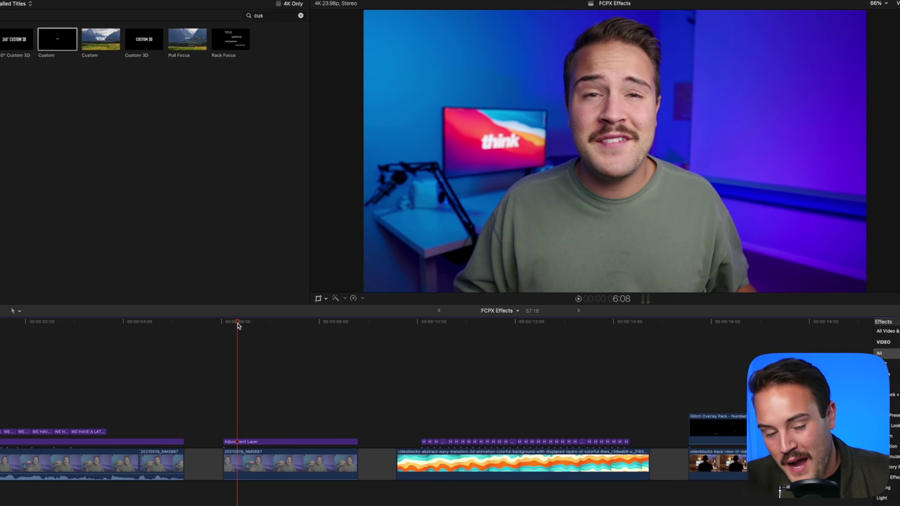
{"action": "left_click", "coordinate": [266, 470]}
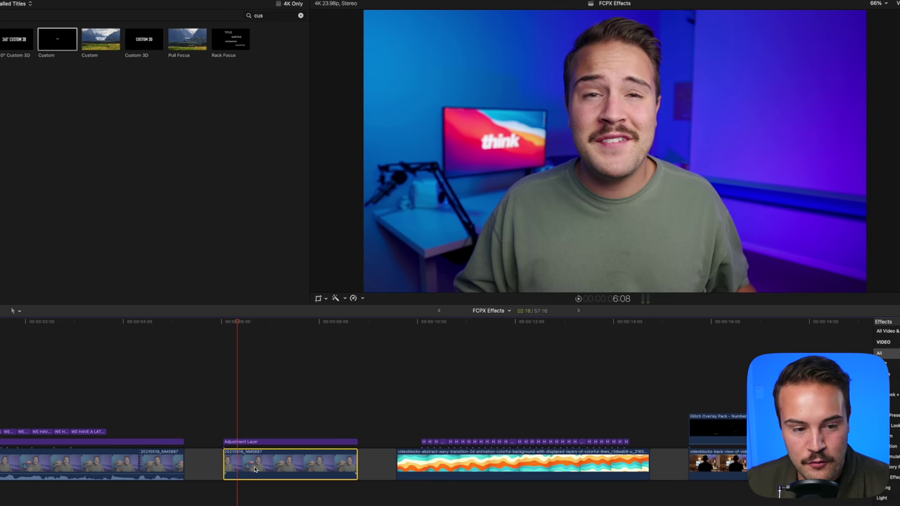
{"action": "left_click_drag", "start_coordinate": [241, 324], "coordinate": [285, 325]}
{"action": "left_click_drag", "start_coordinate": [286, 326], "coordinate": [292, 325]}
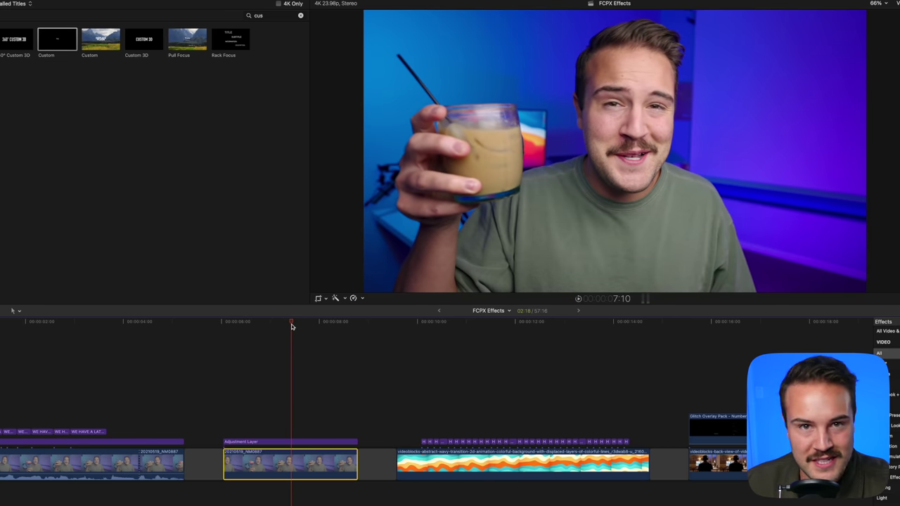
{"action": "key", "text": "Up"}
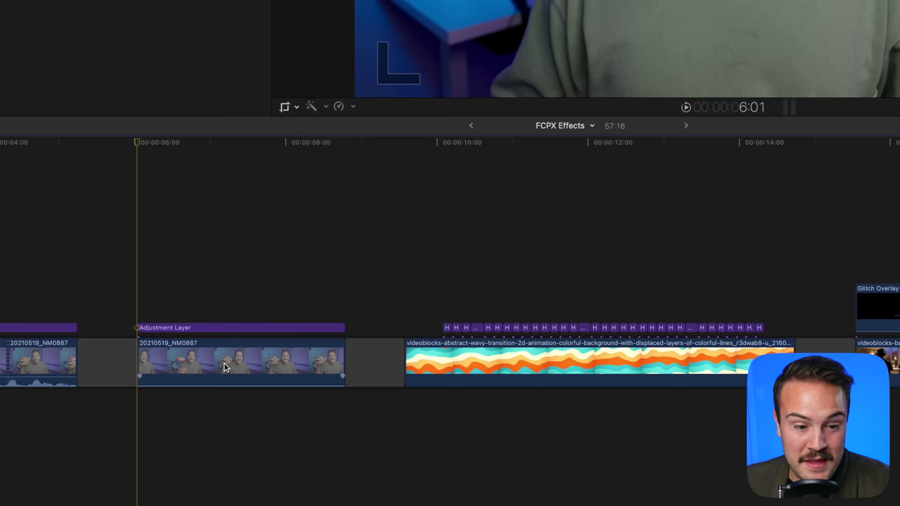
Duplicate the talking-head clip at 6:01 and stack the copy directly above the original, beneath the adjustment layer
{"action": "left_click", "coordinate": [282, 466]}
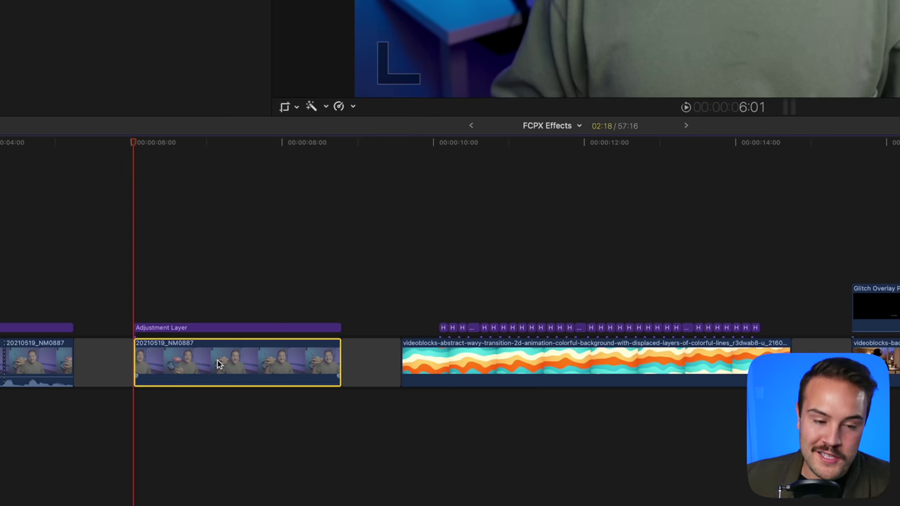
{"action": "key", "text": "super+c"}
{"action": "key", "text": "super+v"}
{"action": "left_click_drag", "start_coordinate": [159, 382], "coordinate": [159, 316]}
Apply an effect from the Blur category to the upper copy of the talking-head clip
{"action": "left_click", "coordinate": [156, 216]}
{"action": "left_click", "coordinate": [161, 314]}
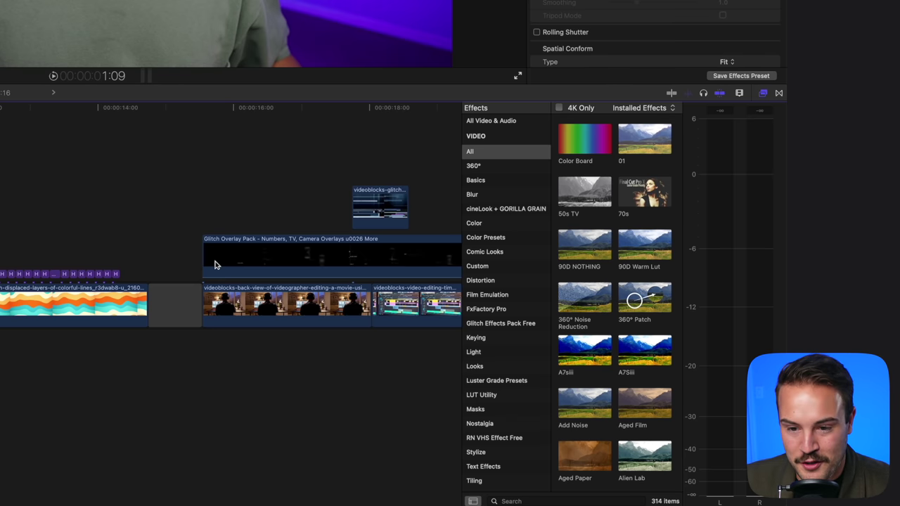
{"action": "left_click", "coordinate": [502, 198]}
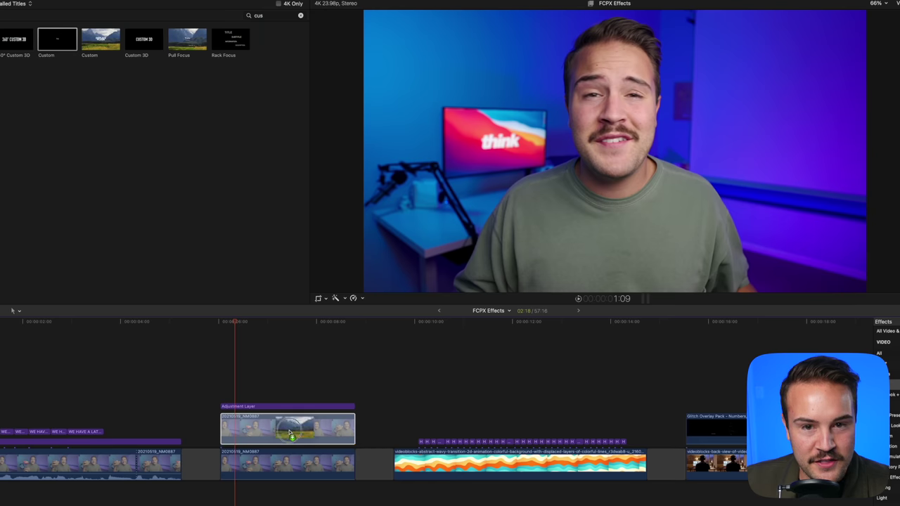
{"action": "left_click", "coordinate": [289, 433]}
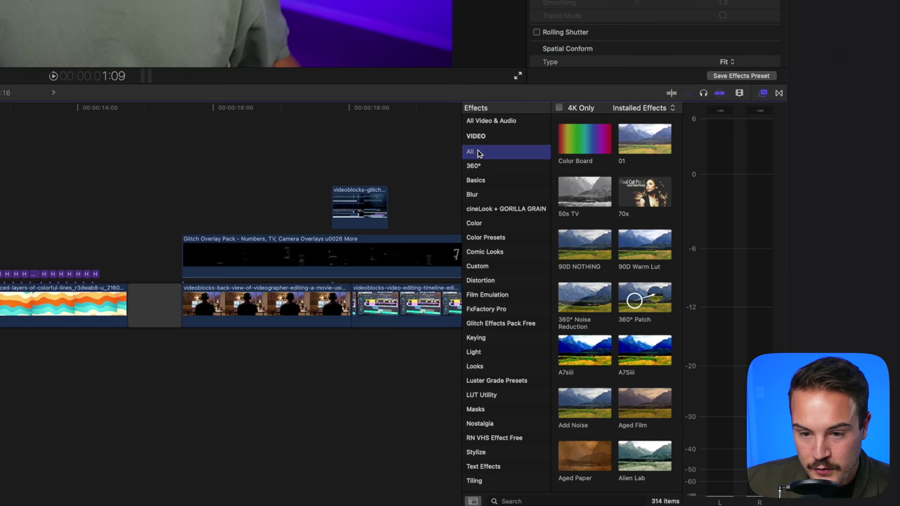
Find the Pixellate effect, apply it to the upper talking-head clip, and set its amount to 33.7
{"action": "left_click", "coordinate": [517, 501]}
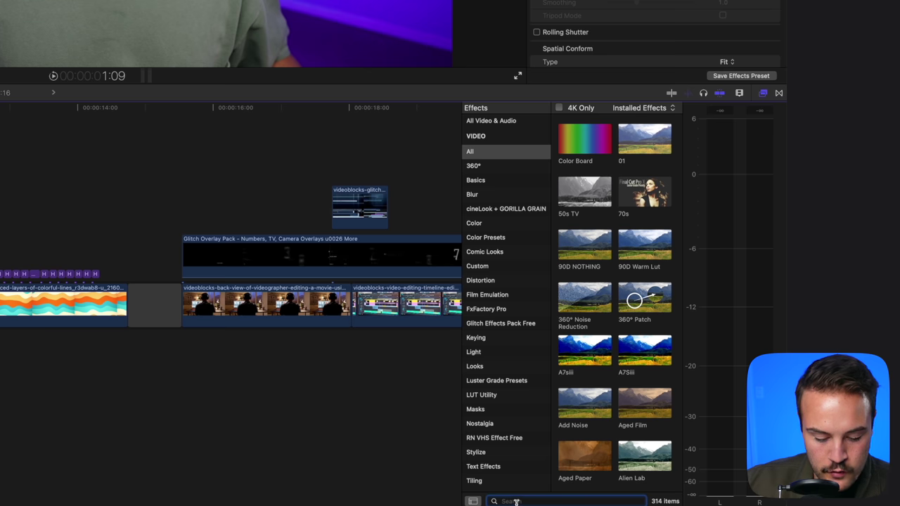
{"action": "type", "text": "pixel"}
{"action": "left_click_drag", "start_coordinate": [591, 144], "coordinate": [288, 430]}
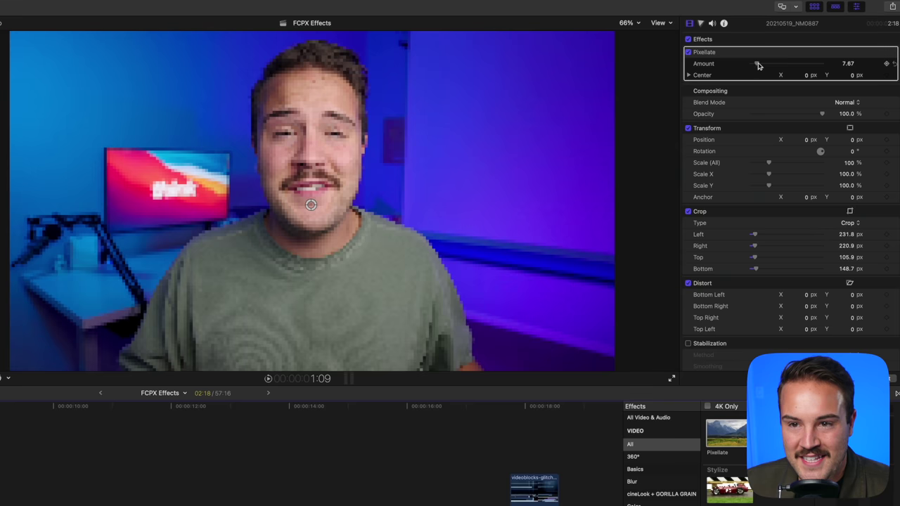
{"action": "left_click_drag", "start_coordinate": [759, 64], "coordinate": [766, 64]}
{"action": "key", "text": "space"}
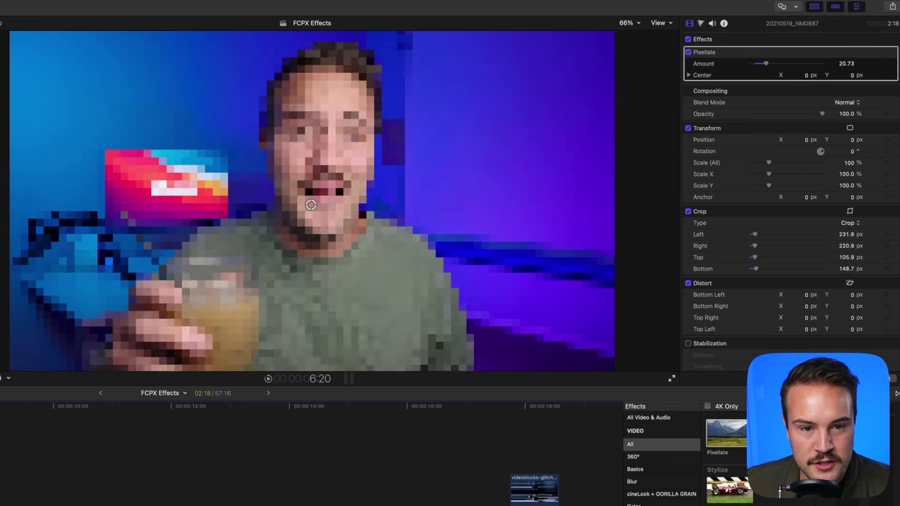
{"action": "left_click_drag", "start_coordinate": [768, 67], "coordinate": [774, 64]}
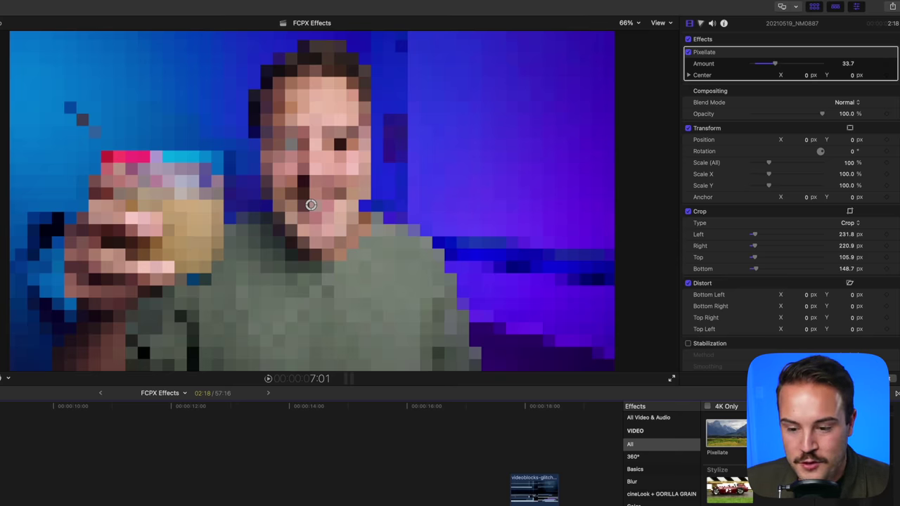
Search the effects for a mask and apply Draw Mask to the upper talking-head clip
{"action": "left_click", "coordinate": [668, 505]}
{"action": "type", "text": "mask"}
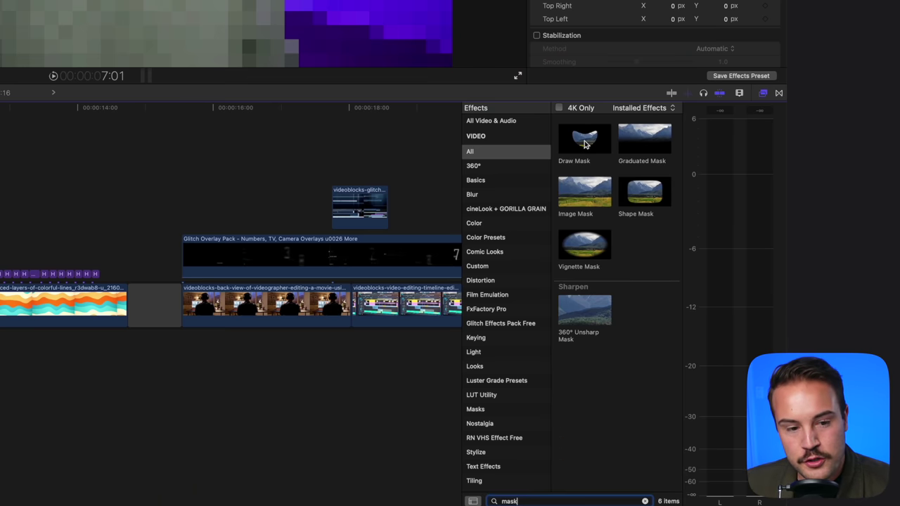
{"action": "left_click_drag", "start_coordinate": [587, 145], "coordinate": [591, 151]}
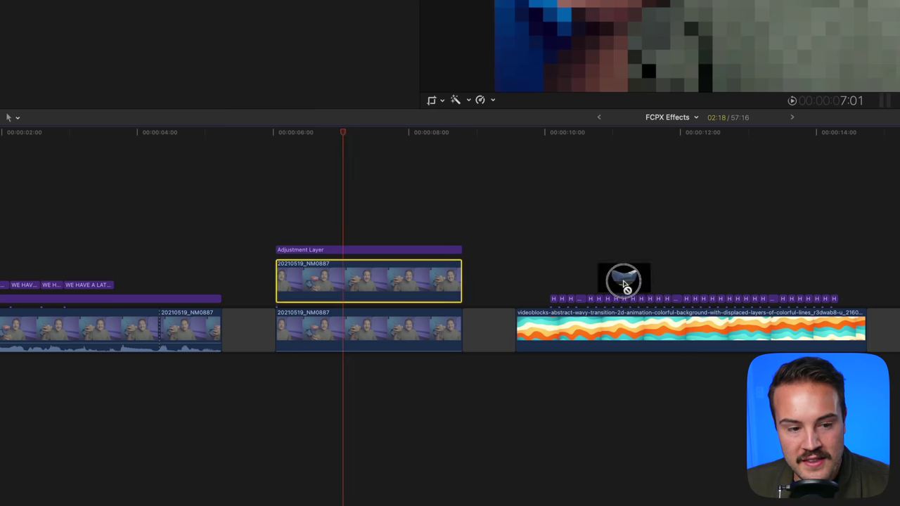
{"action": "left_click_drag", "start_coordinate": [623, 277], "coordinate": [404, 282]}
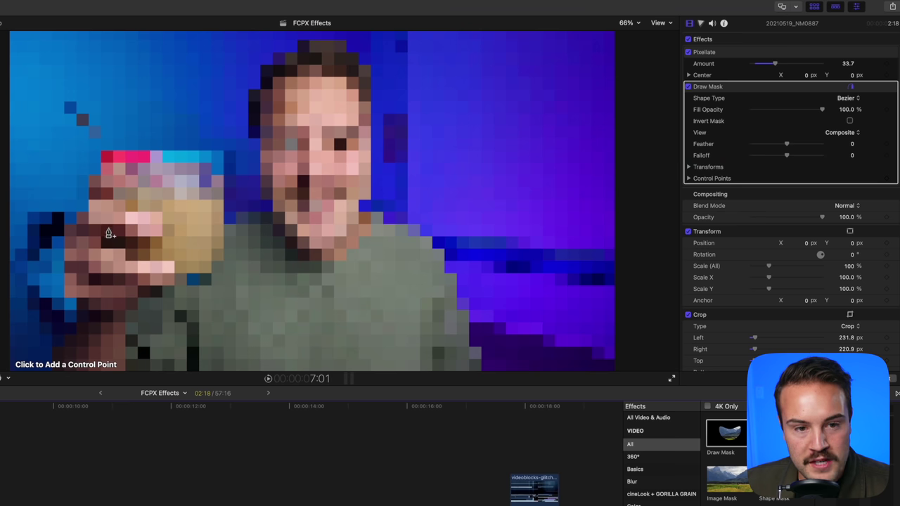
Draw a closed mask around the raised glass and its straw in the frame at 7:01
{"action": "left_click", "coordinate": [144, 260]}
{"action": "left_click", "coordinate": [166, 276]}
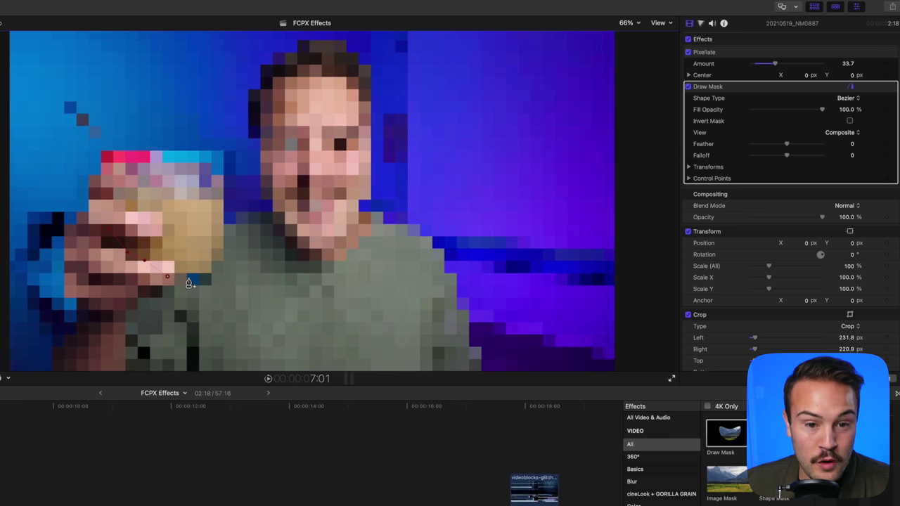
{"action": "left_click", "coordinate": [206, 269]}
{"action": "left_click", "coordinate": [220, 250]}
{"action": "left_click", "coordinate": [218, 221]}
{"action": "left_click", "coordinate": [222, 192]}
{"action": "left_click", "coordinate": [191, 168]}
{"action": "left_click", "coordinate": [182, 150]}
{"action": "left_click", "coordinate": [131, 147]}
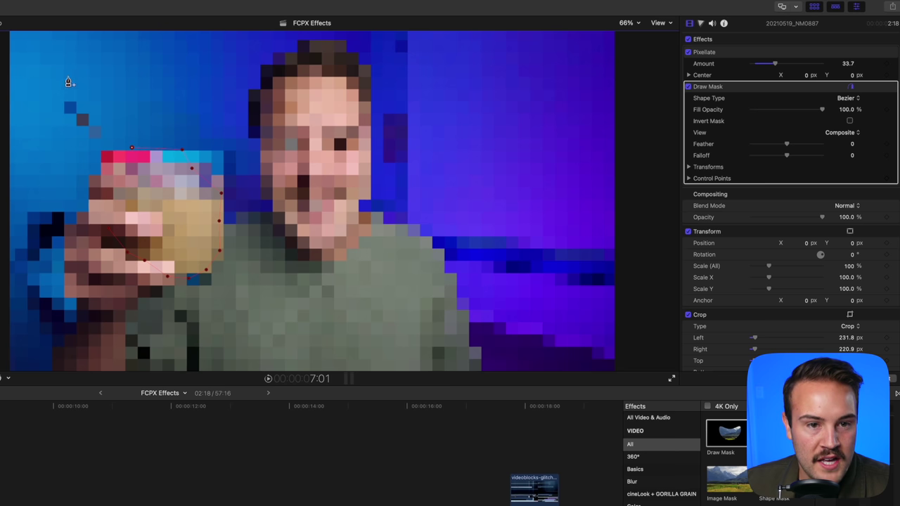
{"action": "left_click", "coordinate": [81, 90]}
{"action": "left_click", "coordinate": [51, 103]}
{"action": "left_click", "coordinate": [89, 150]}
{"action": "left_click", "coordinate": [92, 209]}
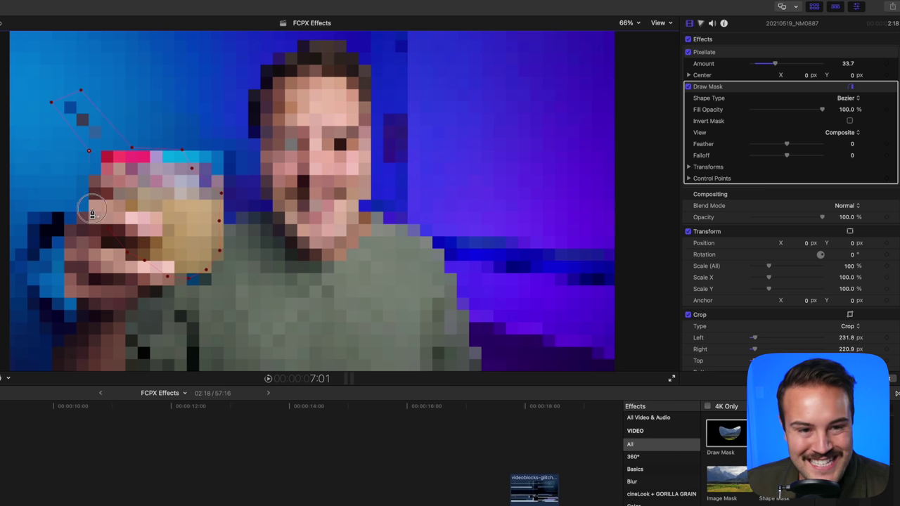
{"action": "left_click", "coordinate": [108, 233]}
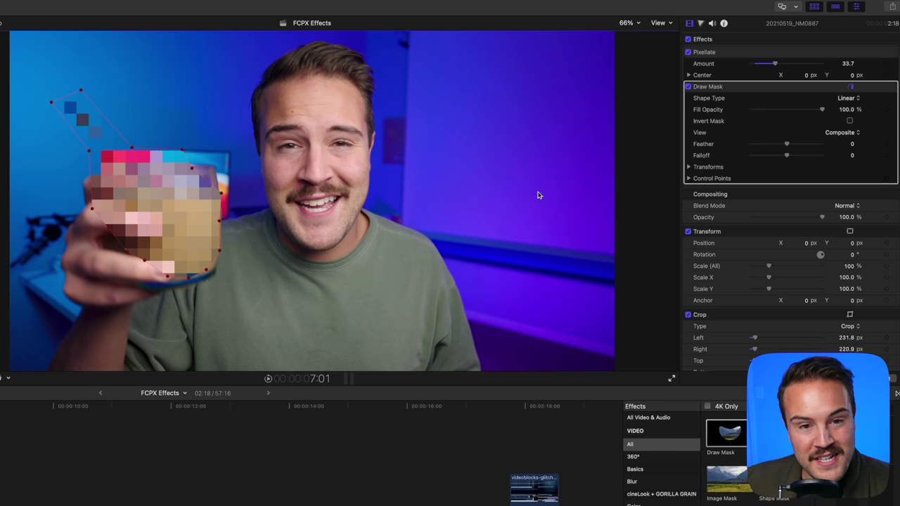
Adjust the mask's control points to fit the glass and fingers more closely, and set its feather to 263
{"action": "left_click_drag", "start_coordinate": [194, 173], "coordinate": [216, 164]}
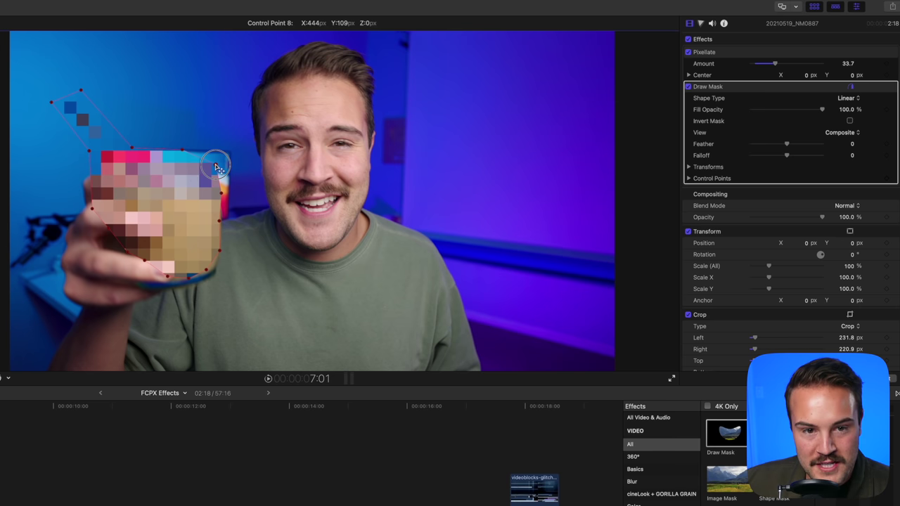
{"action": "left_click_drag", "start_coordinate": [216, 270], "coordinate": [211, 277]}
{"action": "left_click", "coordinate": [162, 282]}
{"action": "left_click", "coordinate": [128, 262]}
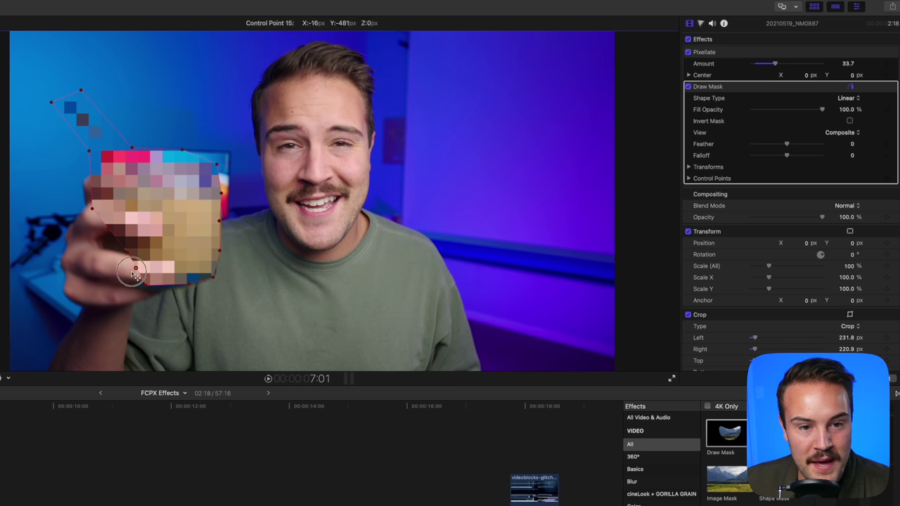
{"action": "left_click", "coordinate": [109, 252]}
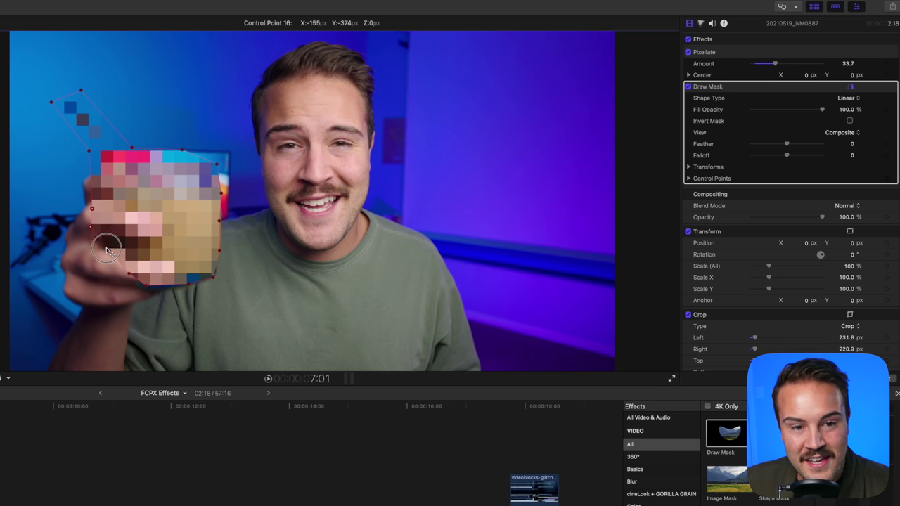
{"action": "left_click", "coordinate": [787, 144]}
{"action": "left_click_drag", "start_coordinate": [788, 144], "coordinate": [848, 144]}
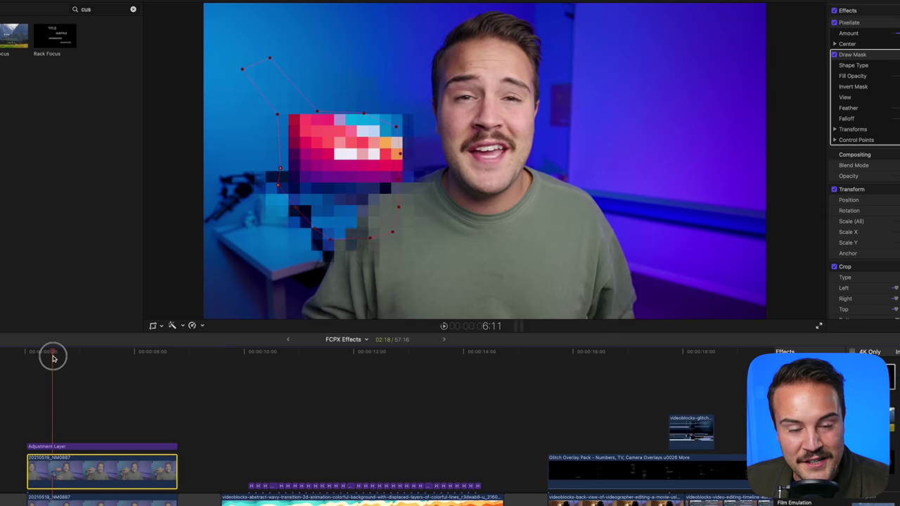
At 6:12, move the mask down to where the glass enters the frame and keyframe the mask's position
{"action": "left_click_drag", "start_coordinate": [54, 357], "coordinate": [61, 383]}
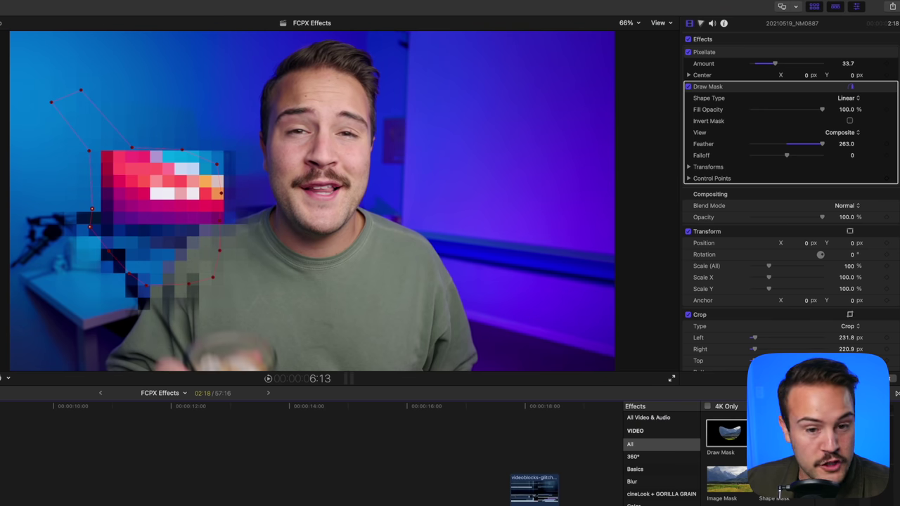
{"action": "key", "text": "Left"}
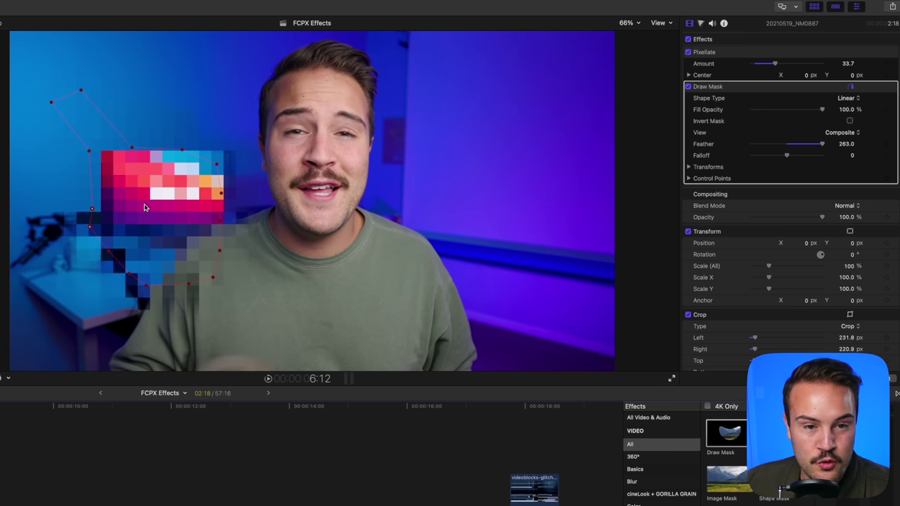
{"action": "mouse_move", "coordinate": [135, 188]}
{"action": "left_mouse_down"}
{"action": "mouse_move", "coordinate": [182, 225]}
{"action": "mouse_move", "coordinate": [235, 307]}
{"action": "mouse_move", "coordinate": [254, 426]}
{"action": "mouse_move", "coordinate": [298, 500]}
{"action": "mouse_move", "coordinate": [228, 410]}
{"action": "mouse_move", "coordinate": [222, 417]}
{"action": "left_mouse_up"}
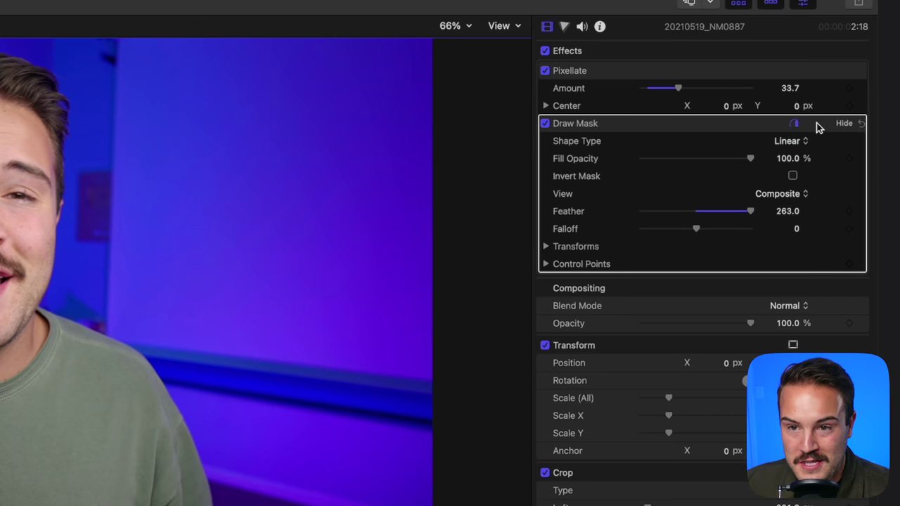
{"action": "left_click", "coordinate": [545, 247]}
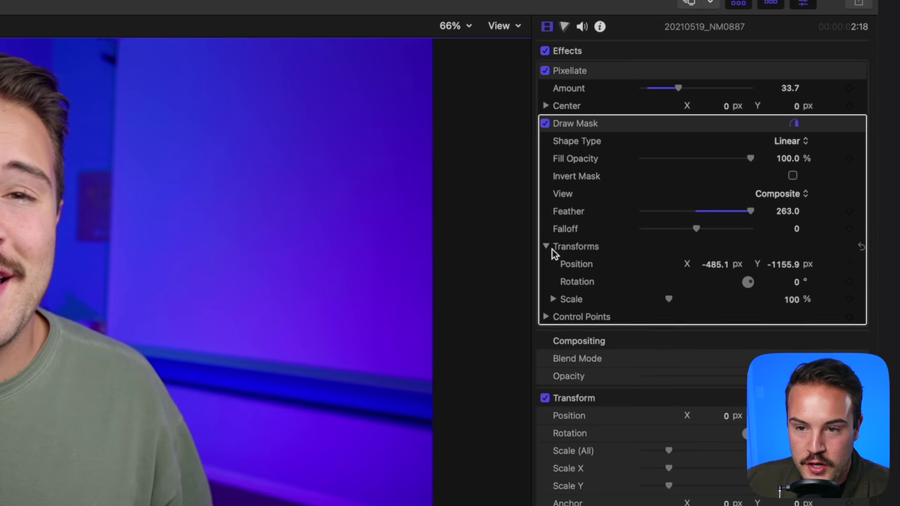
{"action": "left_click", "coordinate": [849, 265]}
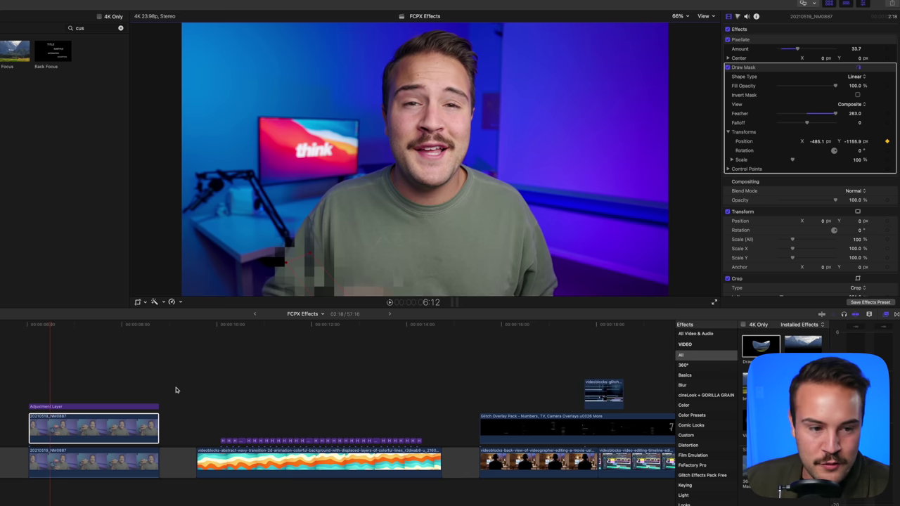
Advance from 6:15 to 7:03, repositioning the mask over the rising glass to keyframe its path, and check with playback
{"action": "left_click", "coordinate": [56, 325]}
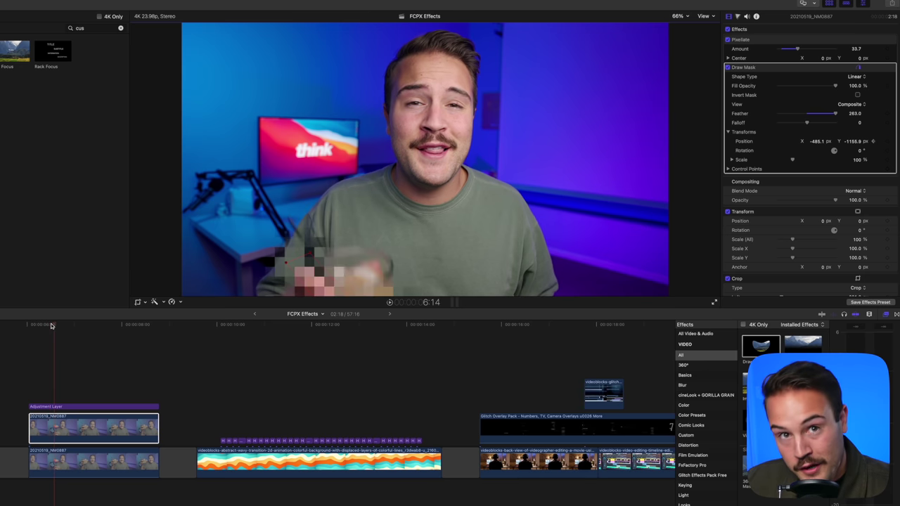
{"action": "left_click_drag", "start_coordinate": [318, 287], "coordinate": [304, 226]}
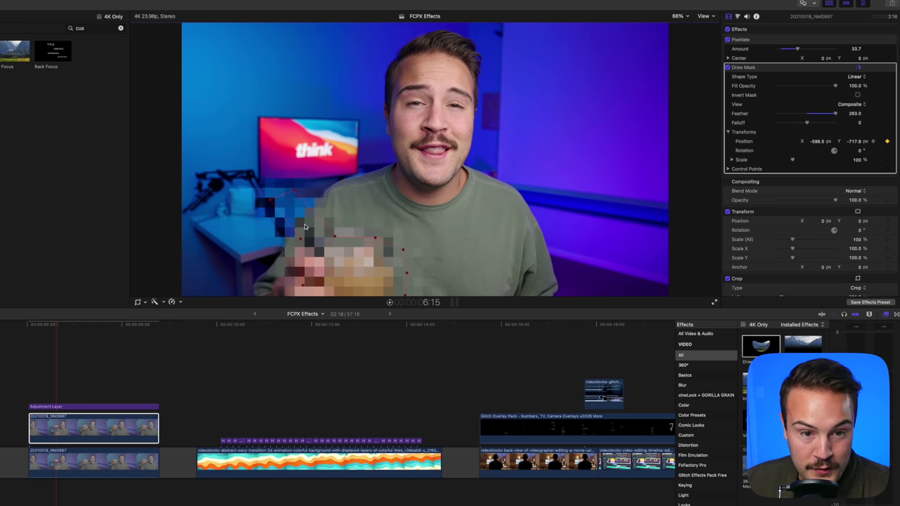
{"action": "key", "text": "Right"}
{"action": "key", "text": "Right"}
{"action": "key", "text": "Right"}
{"action": "left_click_drag", "start_coordinate": [345, 253], "coordinate": [313, 174]}
{"action": "key", "text": "Right"}
{"action": "key", "text": "Right"}
{"action": "key", "text": "Right"}
{"action": "key", "text": "Right"}
{"action": "key", "text": "Right"}
{"action": "key", "text": "Right"}
{"action": "key", "text": "Right"}
{"action": "key", "text": "Right"}
{"action": "key", "text": "Right"}
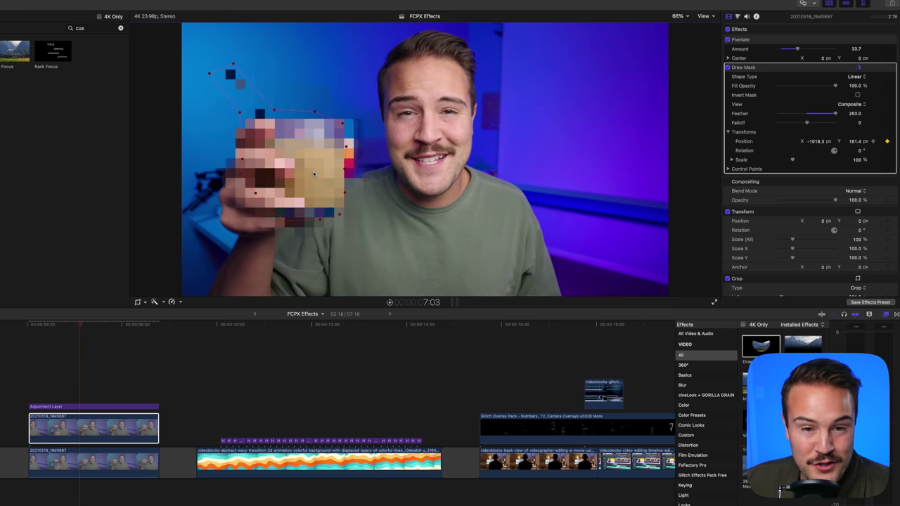
{"action": "key", "text": "space"}
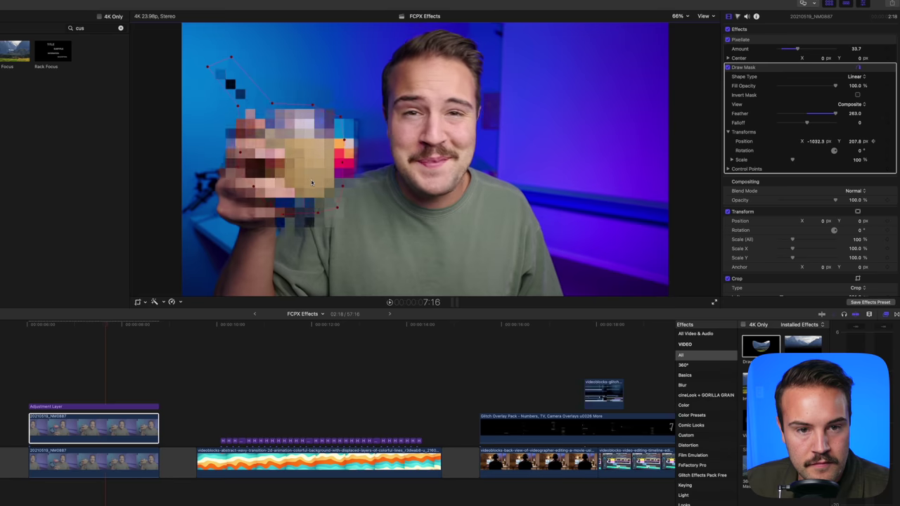
{"action": "key", "text": "Home"}
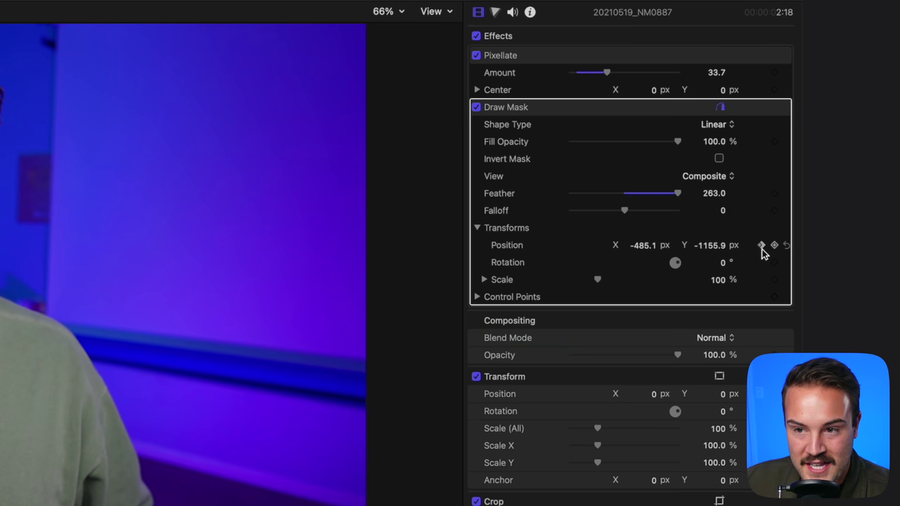
Three frames before the 6:12 keyframe, move the mask below the picture's lower edge, and play the clip to check the tracking
{"action": "left_click", "coordinate": [763, 246]}
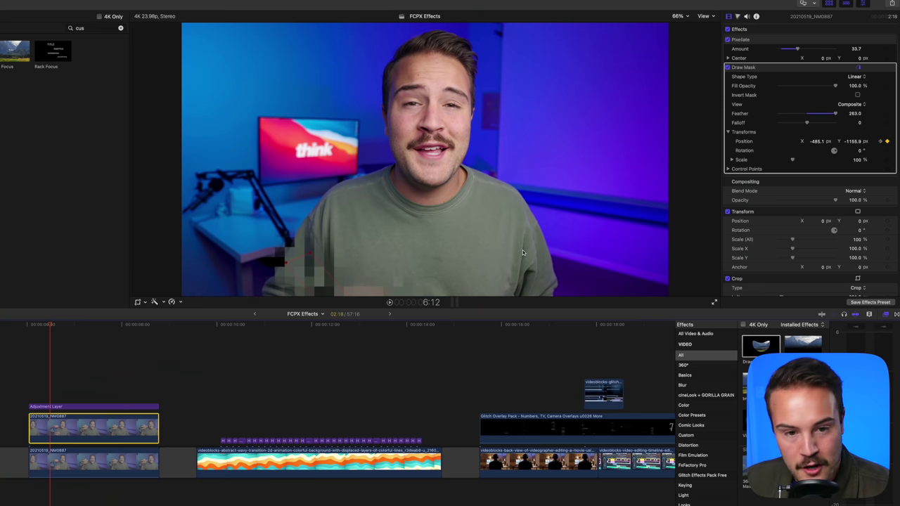
{"action": "key", "text": "Left"}
{"action": "key", "text": "Left"}
{"action": "key", "text": "Left"}
{"action": "left_click_drag", "start_coordinate": [321, 298], "coordinate": [330, 359]}
{"action": "key", "text": "Right"}
{"action": "key", "text": "Right"}
{"action": "key", "text": "Right"}
{"action": "key", "text": "Right"}
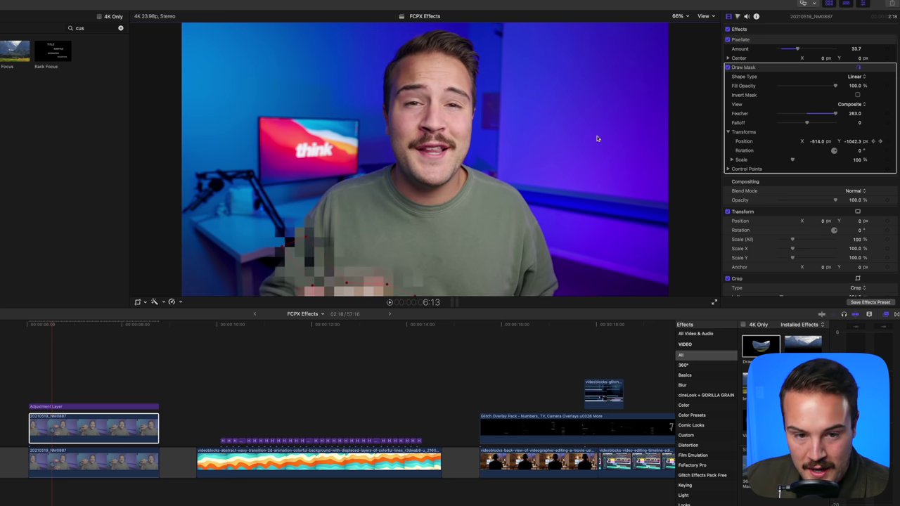
{"action": "left_click", "coordinate": [30, 325]}
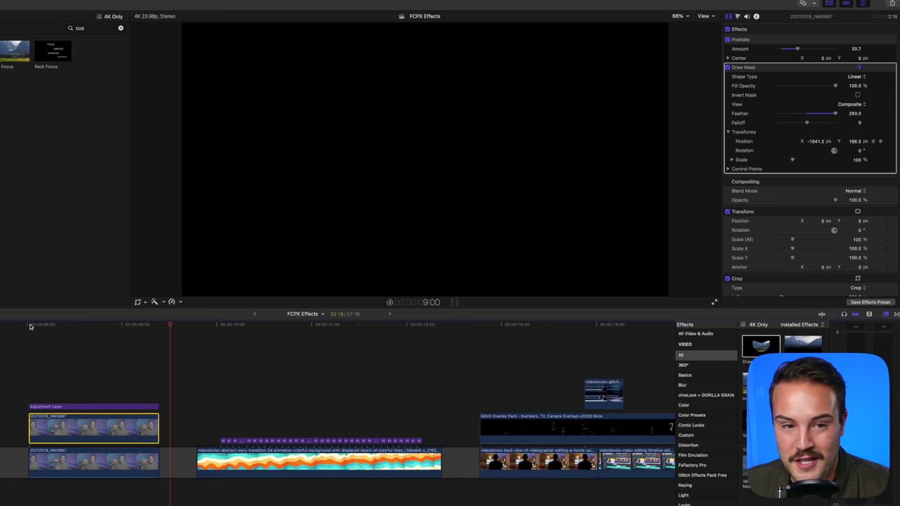
{"action": "left_click_drag", "start_coordinate": [68, 331], "coordinate": [86, 333]}
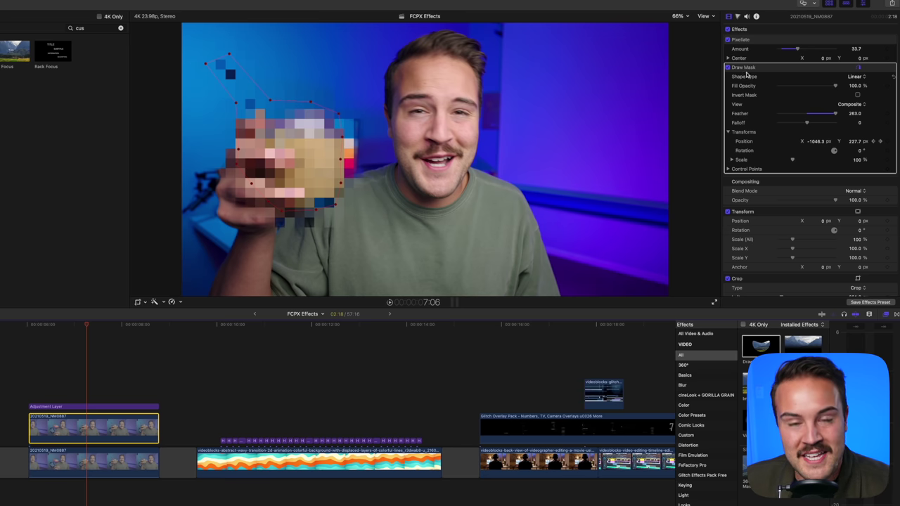
Remove the Pixellate effect from the upper talking-head clip and apply the Gaussian blur instead
{"action": "left_click", "coordinate": [759, 40]}
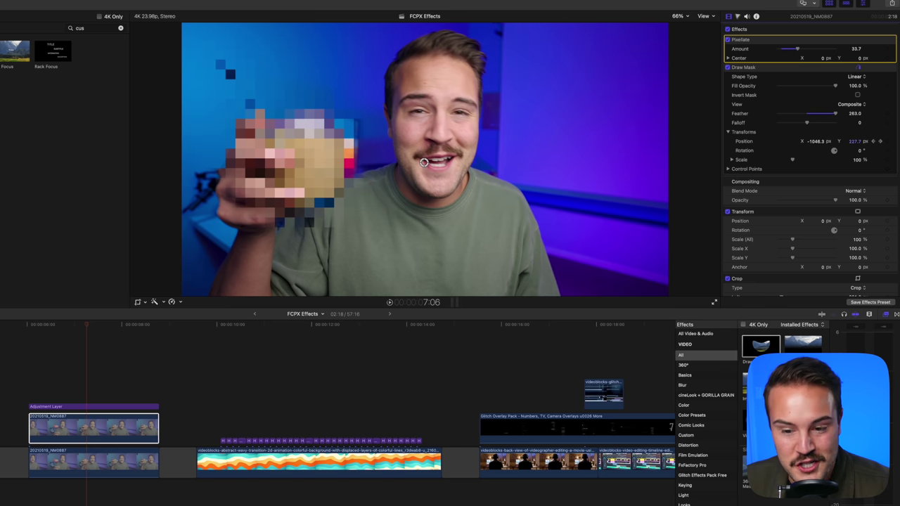
{"action": "left_click", "coordinate": [704, 387]}
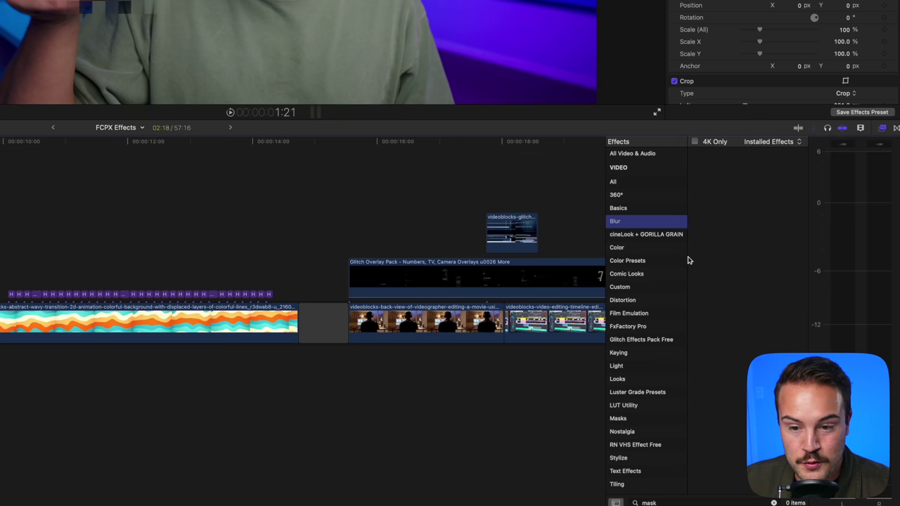
{"action": "left_click", "coordinate": [774, 503]}
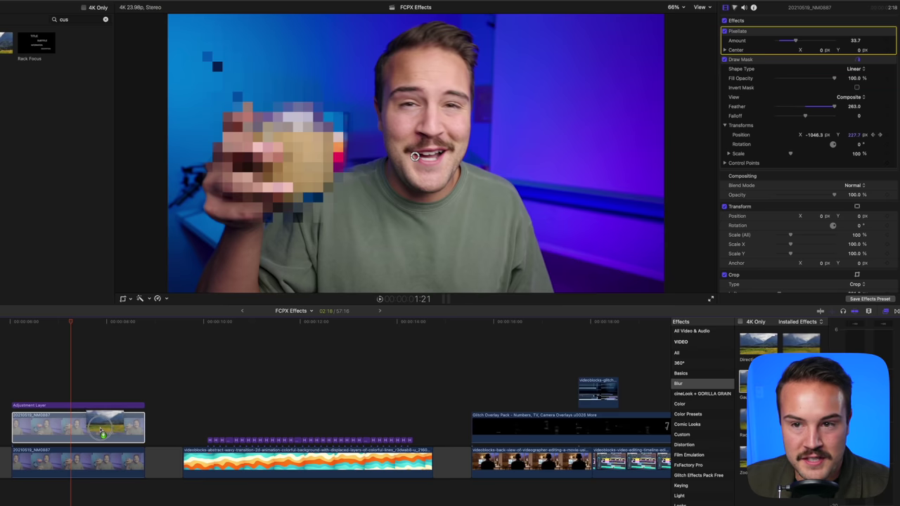
{"action": "double_click", "coordinate": [712, 226]}
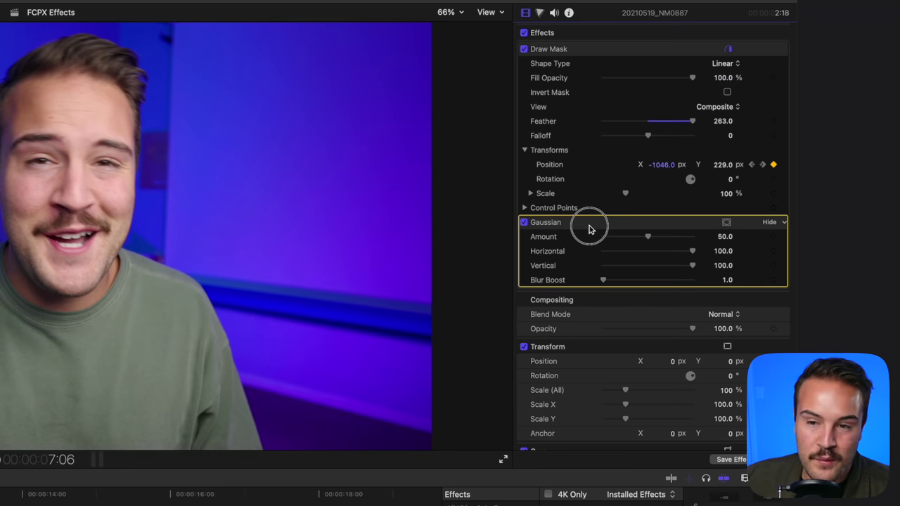
Place the Gaussian effect above Draw Mask in the effect order and set its amount to 98.5
{"action": "left_click_drag", "start_coordinate": [768, 144], "coordinate": [764, 48]}
{"action": "left_click_drag", "start_coordinate": [583, 81], "coordinate": [583, 60]}
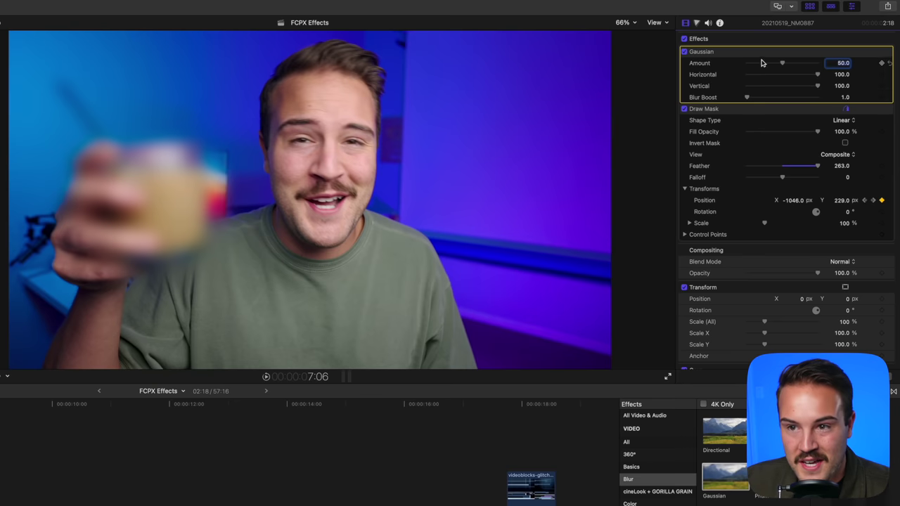
{"action": "left_click_drag", "start_coordinate": [782, 65], "coordinate": [816, 63]}
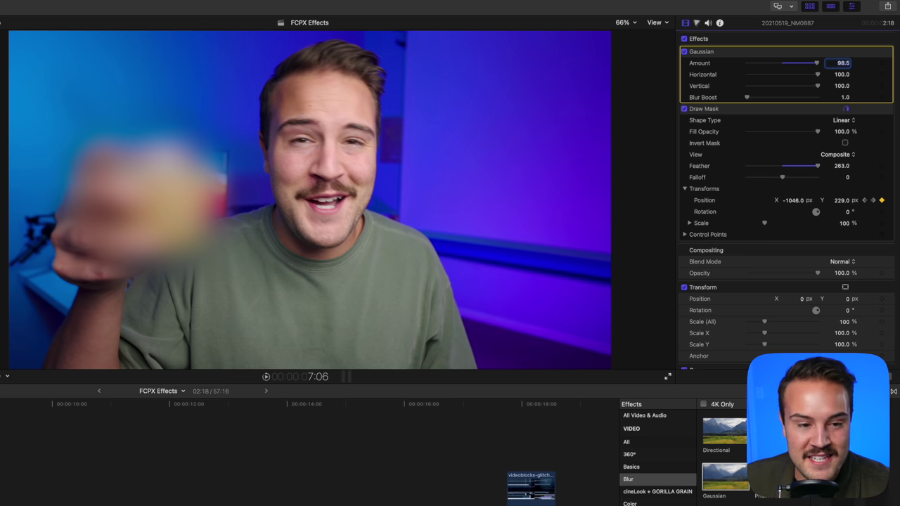
Play the blurred talking-head clip to check the effect, and play the finished title animation over the wavy background from 9:22
{"action": "key", "text": "shift+question"}
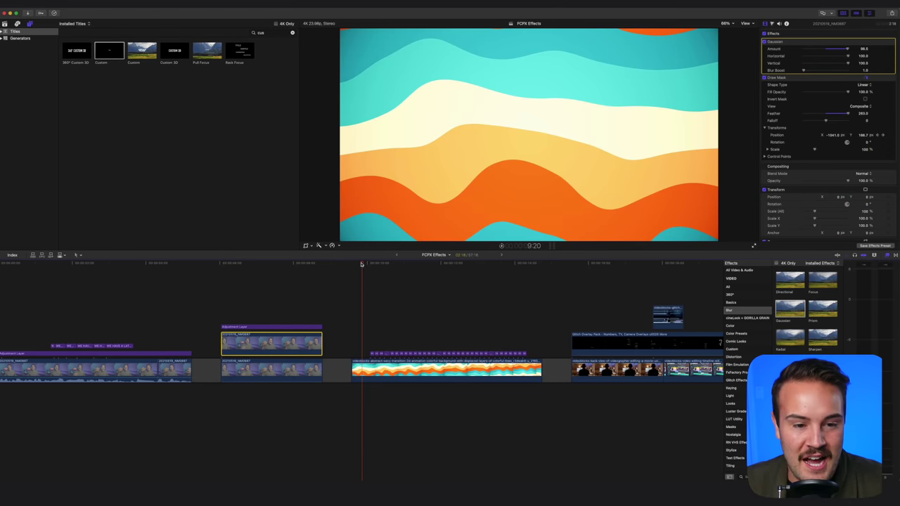
{"action": "left_click_drag", "start_coordinate": [363, 264], "coordinate": [366, 266]}
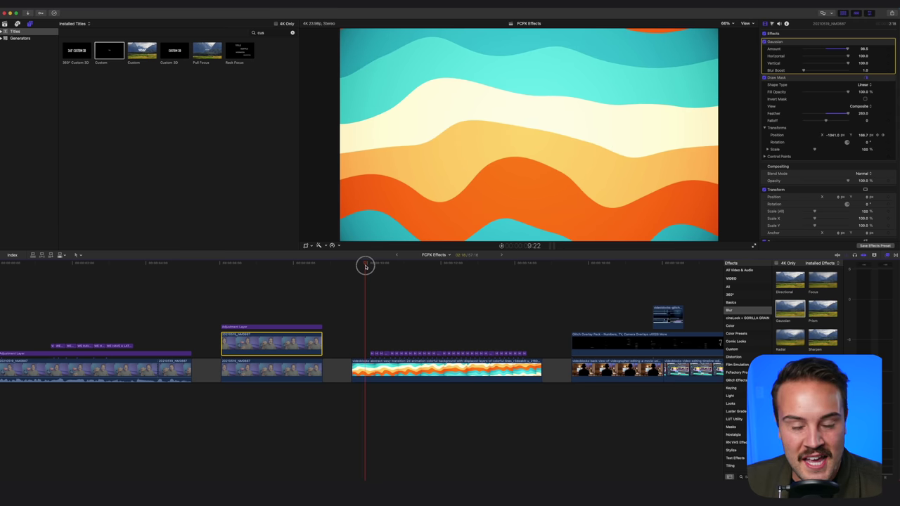
{"action": "key", "text": "space"}
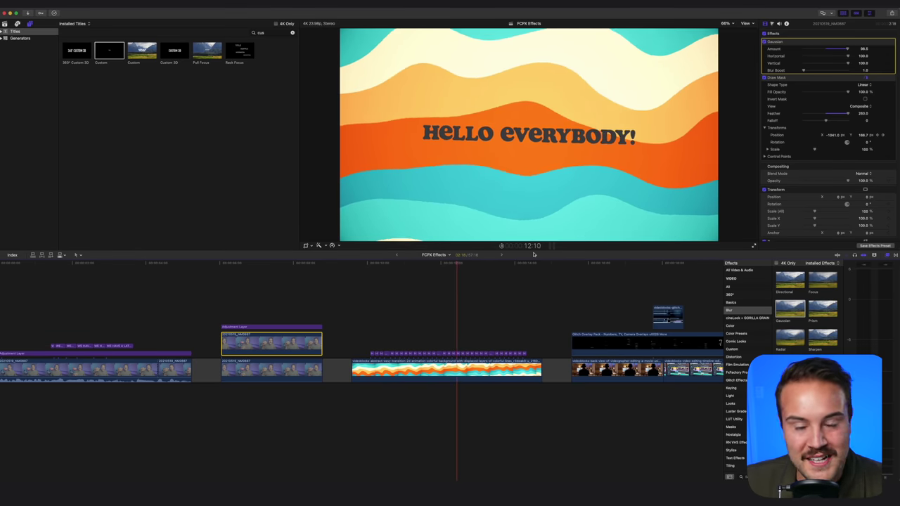
Delete every short title after the first above the wavy background, and lengthen the remaining Hello Everybody! title to about 2:07
{"action": "left_click", "coordinate": [369, 264]}
{"action": "left_click", "coordinate": [377, 261]}
{"action": "left_click_drag", "start_coordinate": [485, 353], "coordinate": [563, 352]}
{"action": "key", "text": "super+4"}
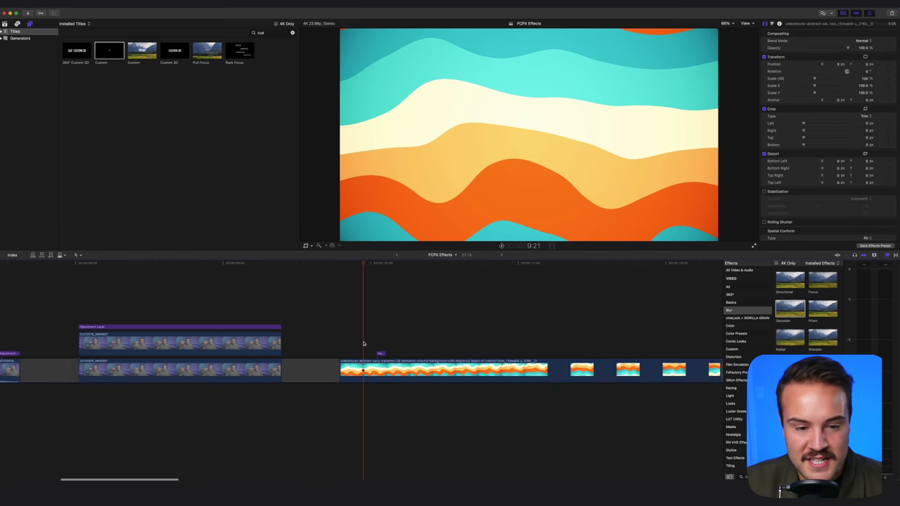
{"action": "left_click_drag", "start_coordinate": [398, 352], "coordinate": [691, 353]}
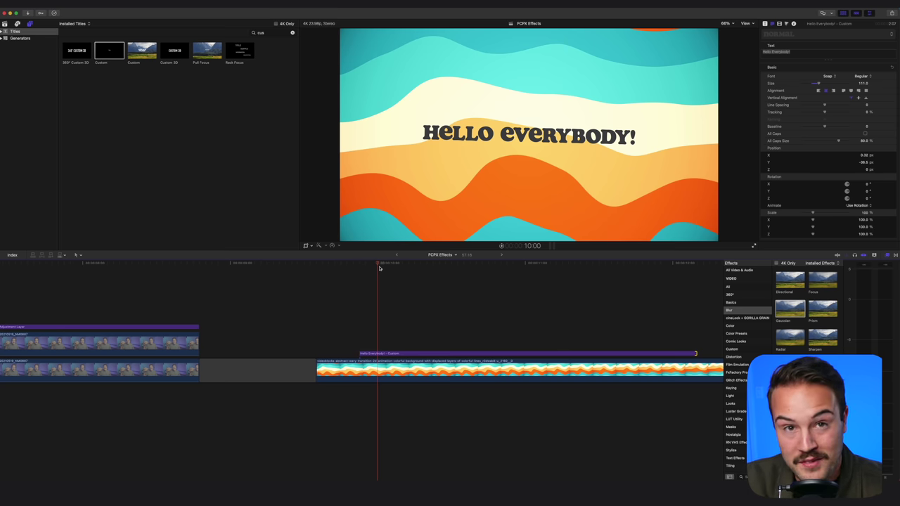
Split the Hello Everybody! title at 10:00, three frames after its start, and delete the part after the cut
{"action": "key", "text": "super+equal"}
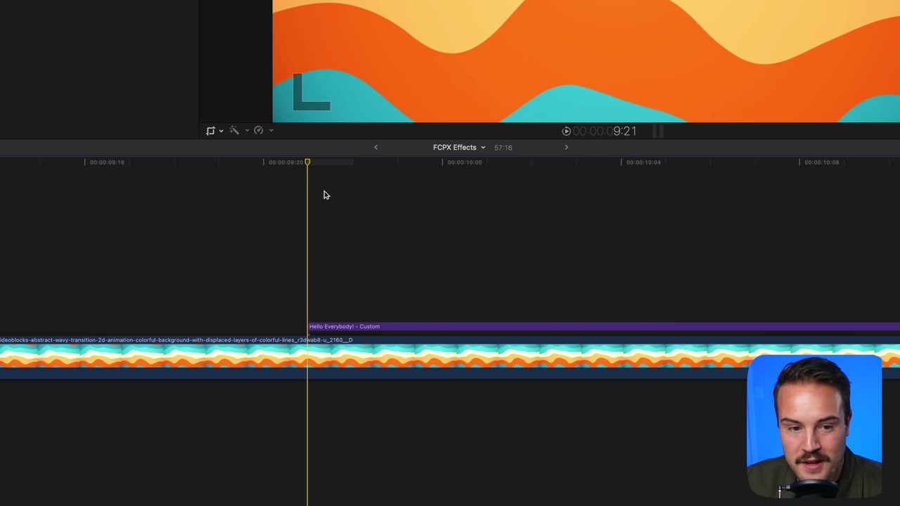
{"action": "key", "text": "Right"}
{"action": "key", "text": "Right"}
{"action": "key", "text": "Right"}
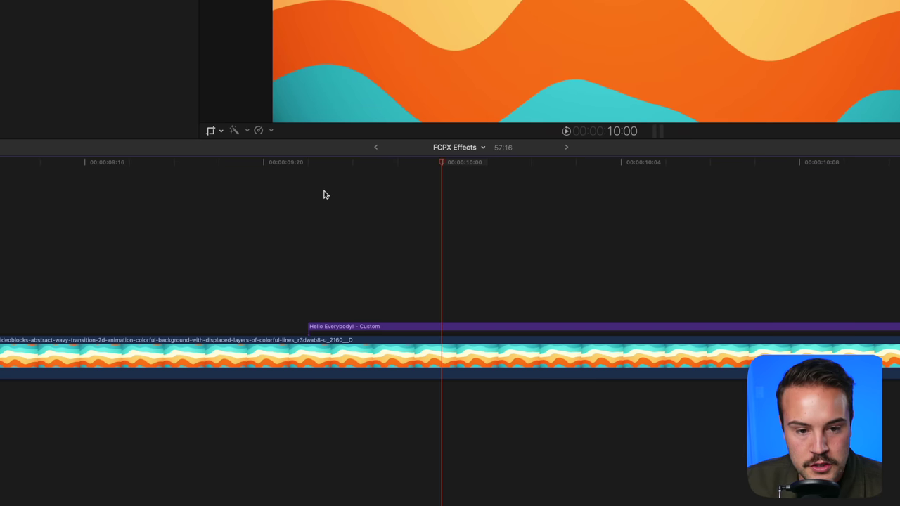
{"action": "key", "text": "super+b"}
{"action": "left_click", "coordinate": [471, 328]}
{"action": "key", "text": "Delete"}
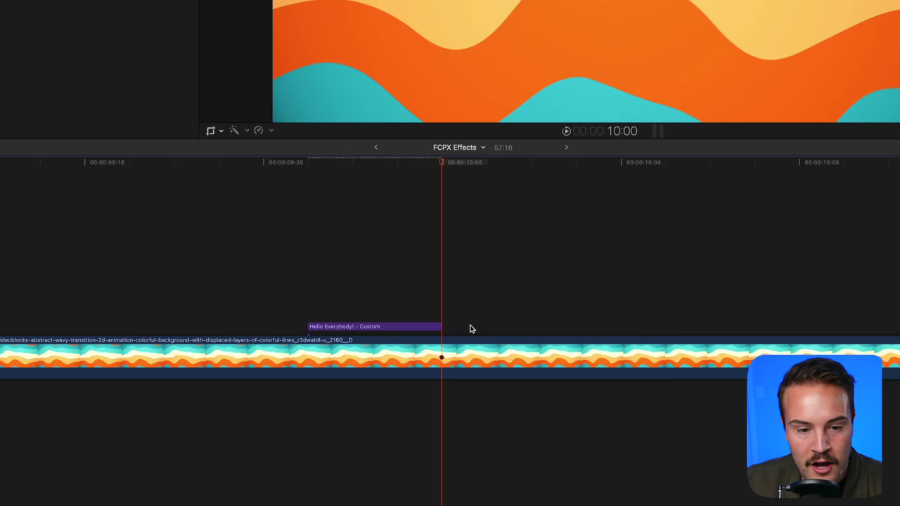
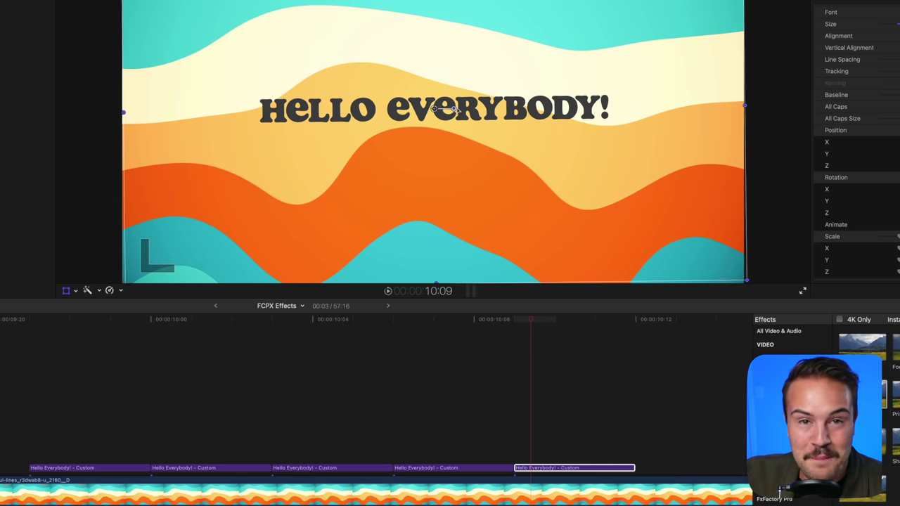
Paste another three-frame Hello Everybody! title at the end of the row and play the sequence from 9:21
{"action": "key", "text": "Down"}
{"action": "key", "text": "super+v"}
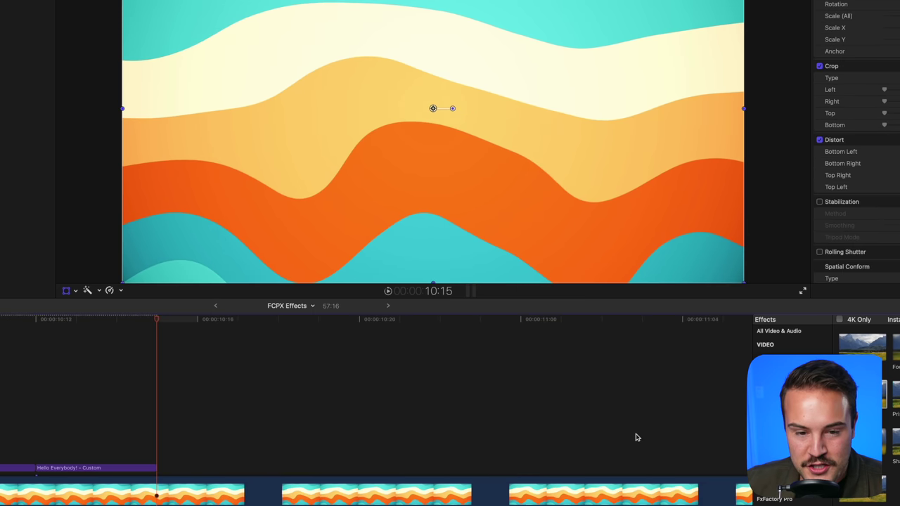
{"action": "left_click", "coordinate": [99, 434]}
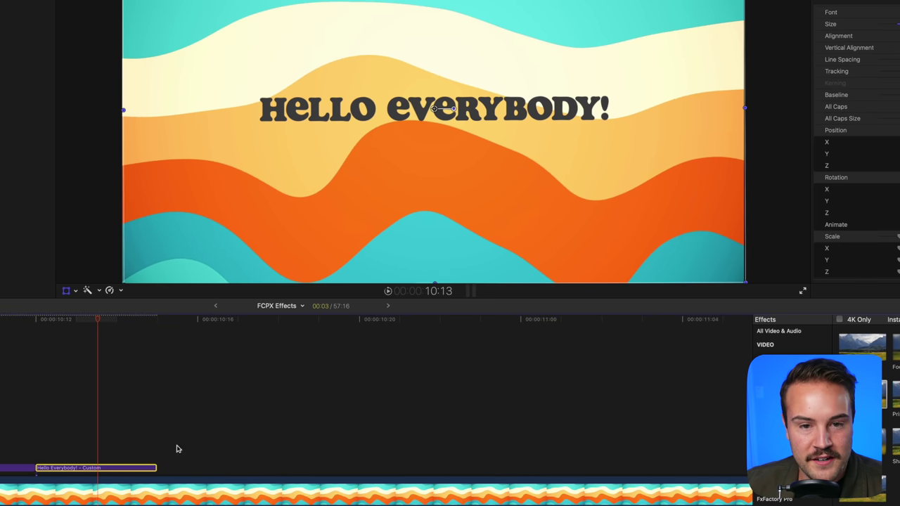
{"action": "left_click", "coordinate": [527, 99]}
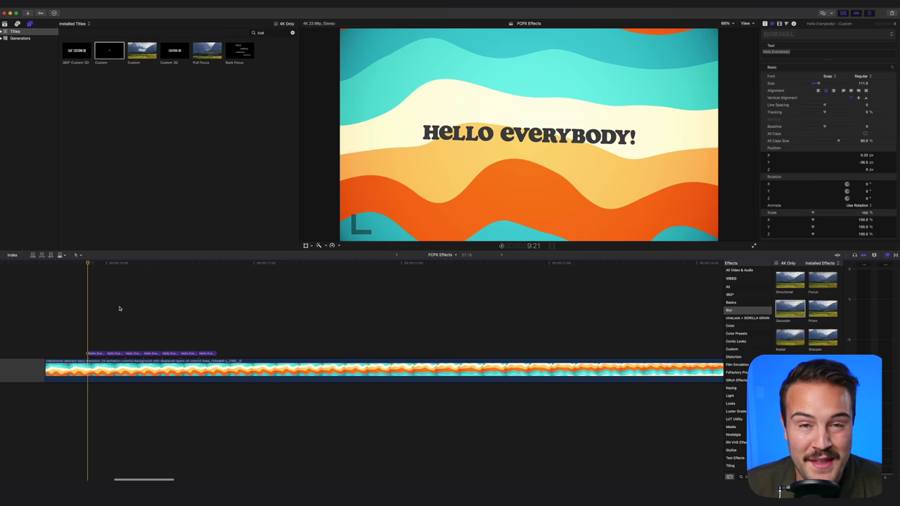
{"action": "scroll", "coordinate": [119, 308], "scroll_direction": "left", "scroll_amount": 3}
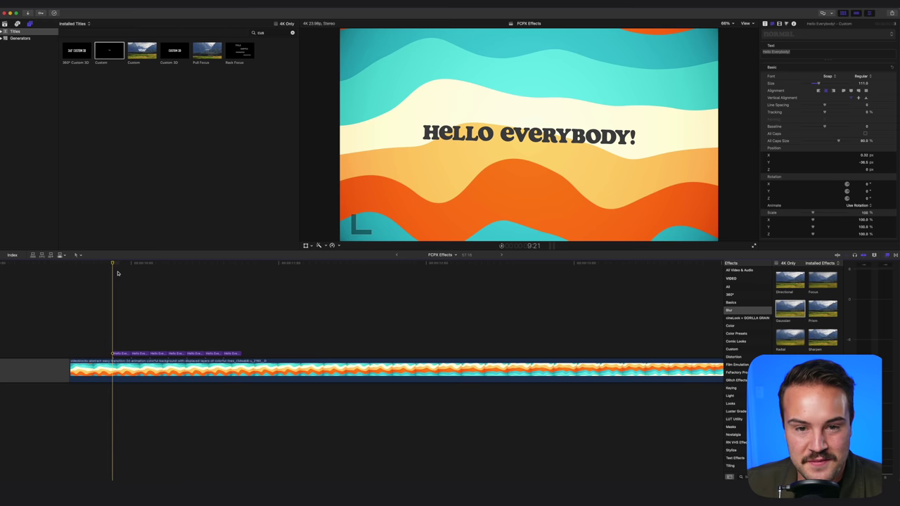
{"action": "key", "text": "space"}
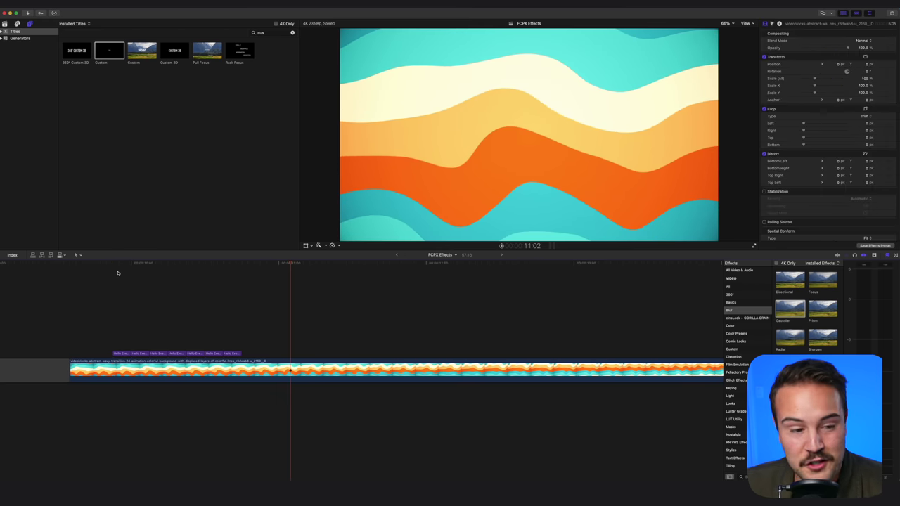
Copy the row of seven three-frame titles, paste it five times end to end from 10:18, and play the result
{"action": "left_click_drag", "start_coordinate": [109, 333], "coordinate": [150, 319]}
{"action": "key", "text": "Left"}
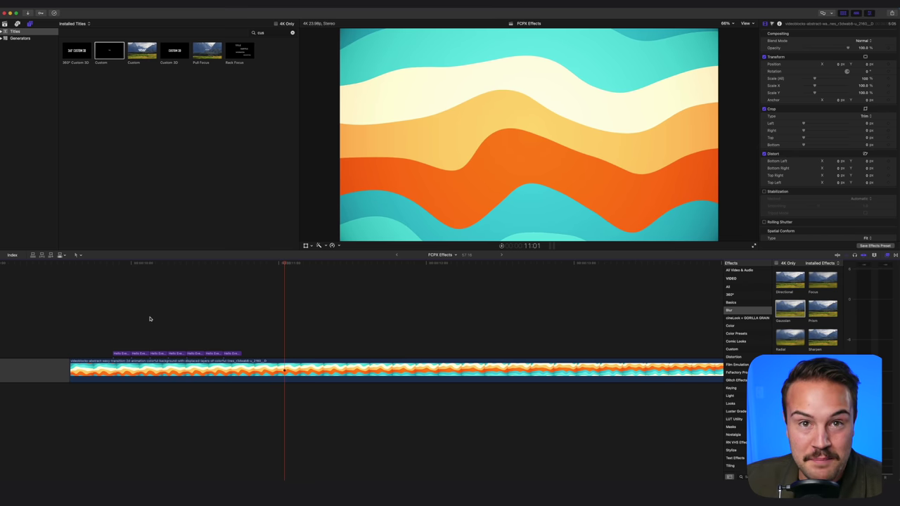
{"action": "left_click_drag", "start_coordinate": [125, 344], "coordinate": [232, 351]}
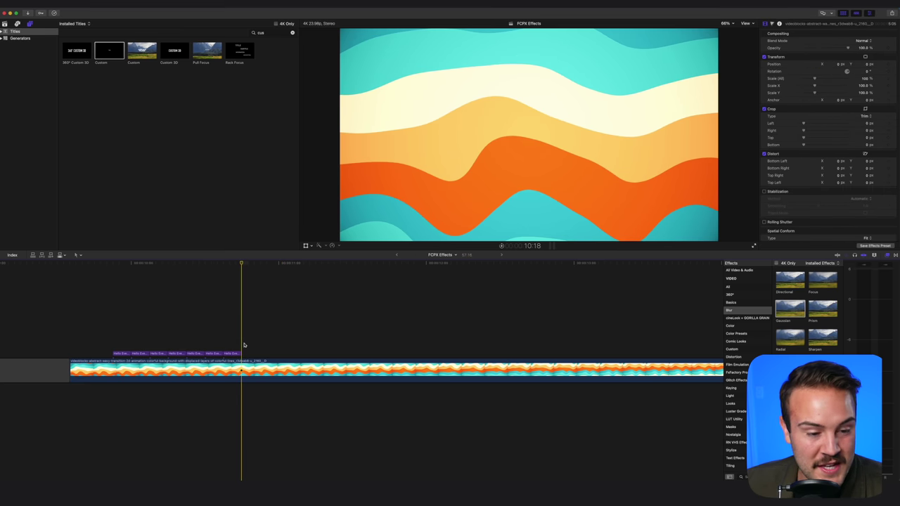
{"action": "key", "text": "super+v"}
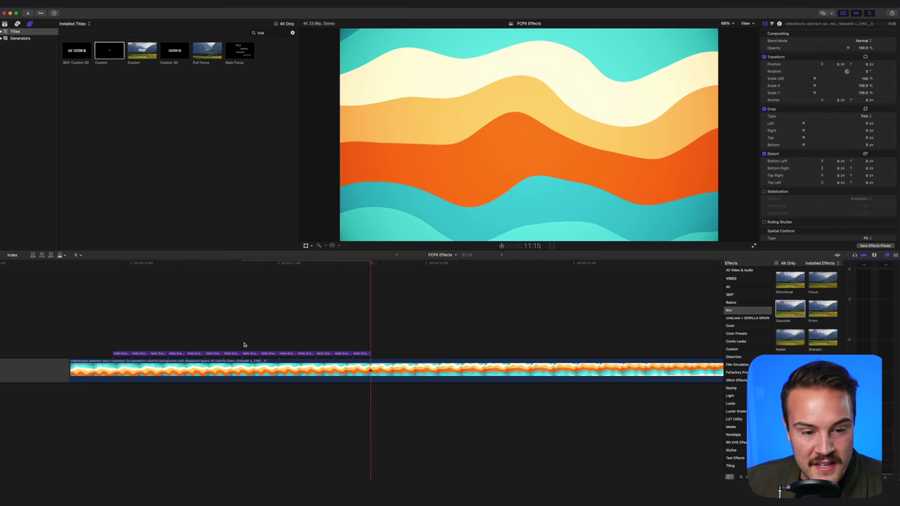
{"action": "key", "text": "super+v"}
{"action": "key", "text": "super+v"}
{"action": "key", "text": "super+v"}
{"action": "key", "text": "super+v"}
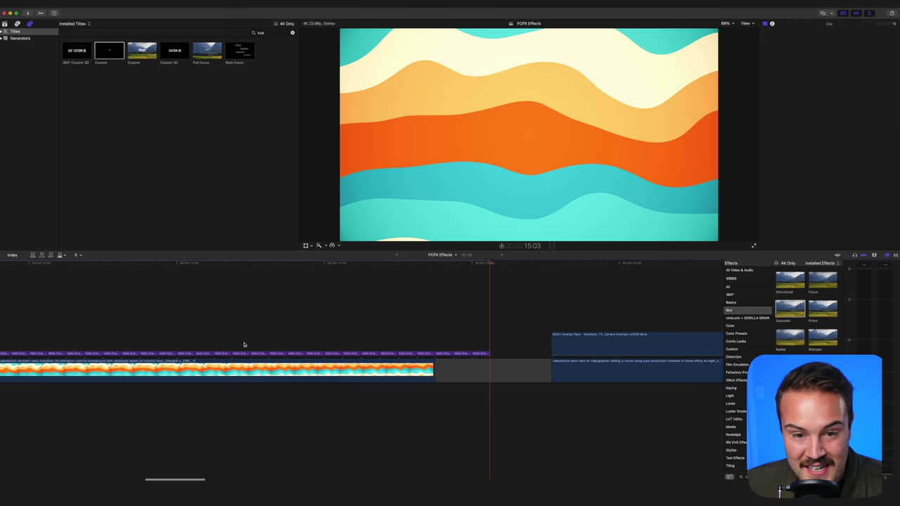
{"action": "left_click_drag", "start_coordinate": [490, 342], "coordinate": [453, 355]}
{"action": "key", "text": "space"}
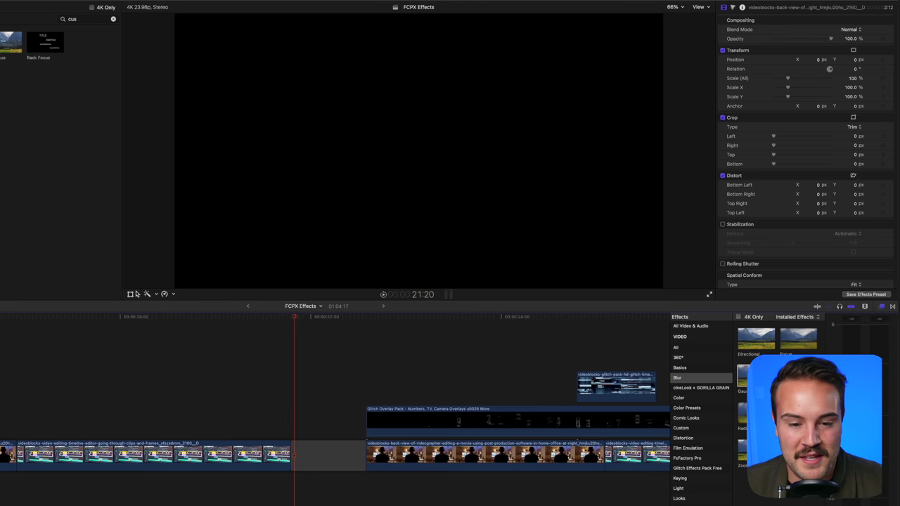
Set the blend mode of the Glitch Overlay Pack clip to Screen and scrub through to 24:04 to check it
{"action": "left_click", "coordinate": [328, 414]}
{"action": "left_click_drag", "start_coordinate": [334, 318], "coordinate": [412, 334]}
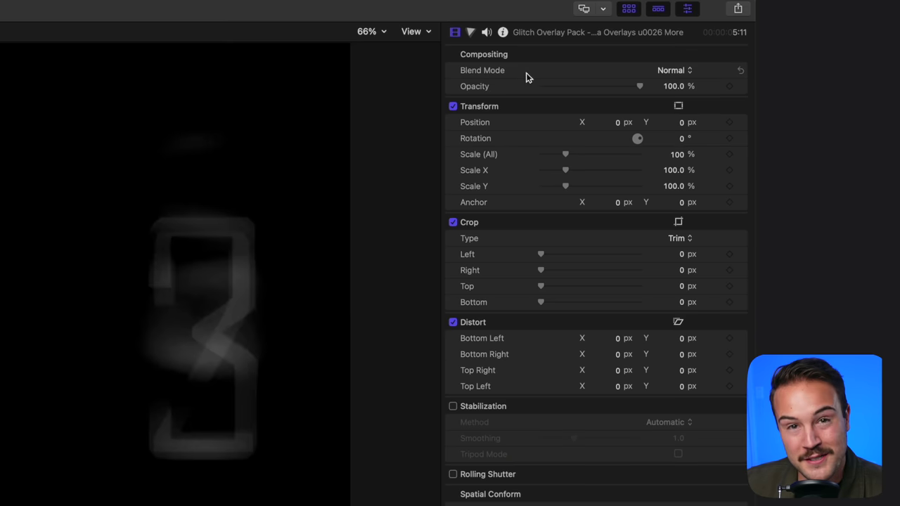
{"action": "left_click", "coordinate": [671, 70]}
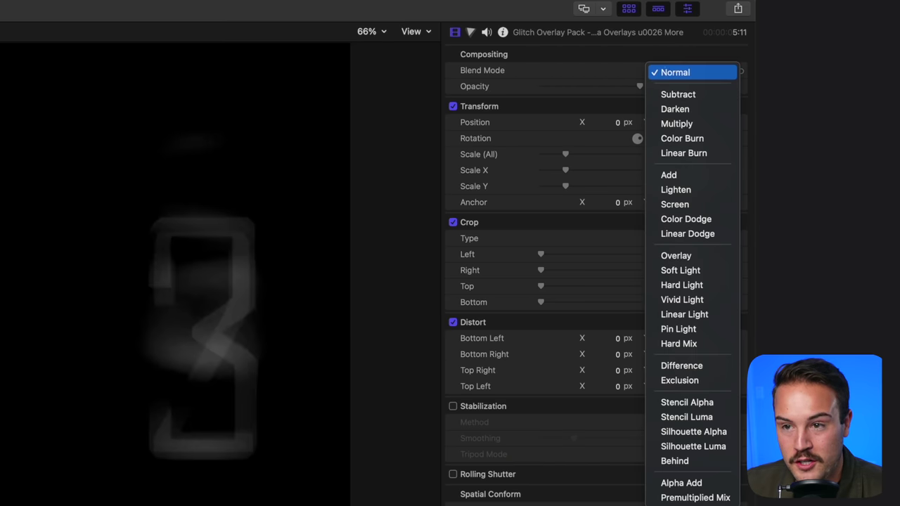
{"action": "left_click", "coordinate": [687, 207]}
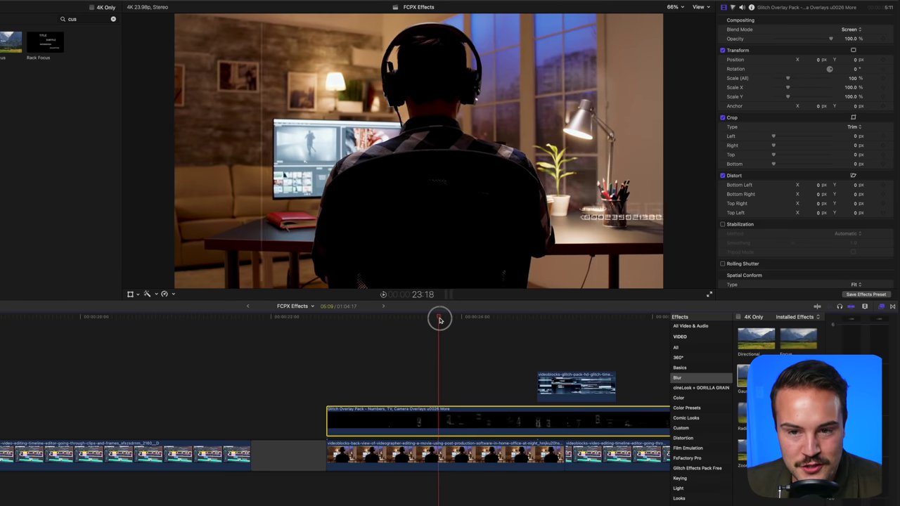
{"action": "left_click_drag", "start_coordinate": [439, 320], "coordinate": [479, 320]}
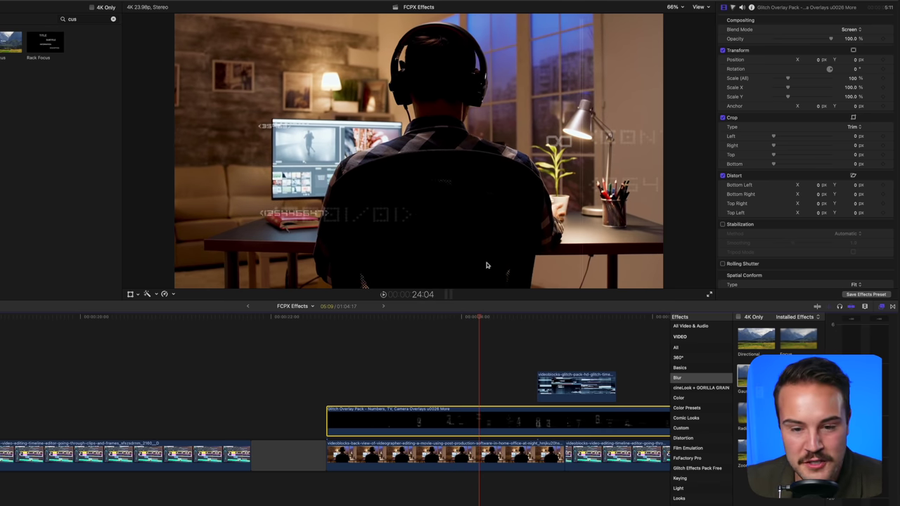
Set the short glitch transition clip above the overlay to the Screen blend mode, and play the sequence from 22:16
{"action": "scroll", "coordinate": [502, 364], "scroll_direction": "right", "scroll_amount": 5}
{"action": "left_click", "coordinate": [450, 319]}
{"action": "left_click_drag", "start_coordinate": [450, 320], "coordinate": [468, 319]}
{"action": "left_click", "coordinate": [496, 386]}
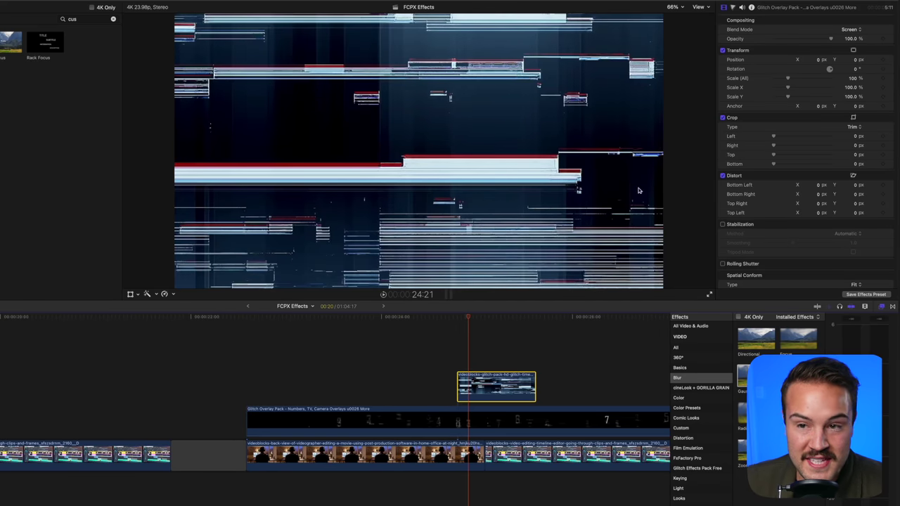
{"action": "left_click", "coordinate": [860, 30]}
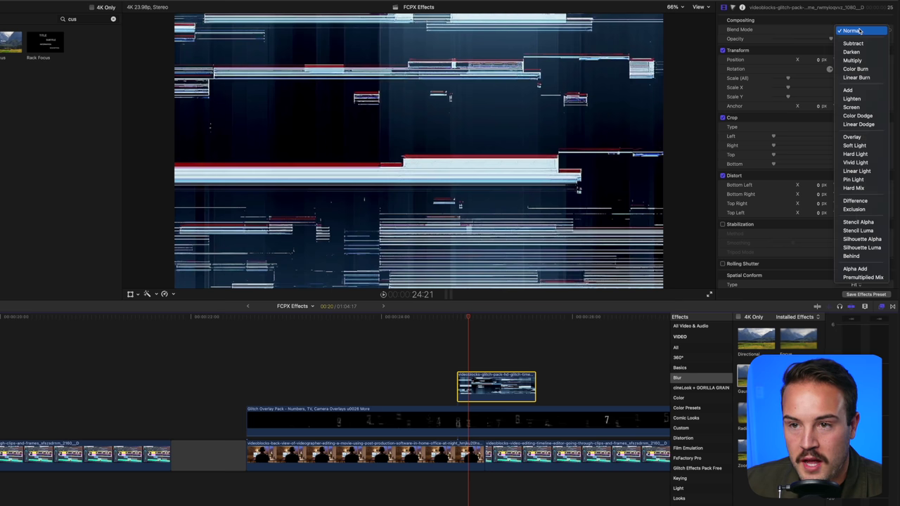
{"action": "left_click", "coordinate": [863, 107]}
{"action": "left_click_drag", "start_coordinate": [468, 319], "coordinate": [258, 326]}
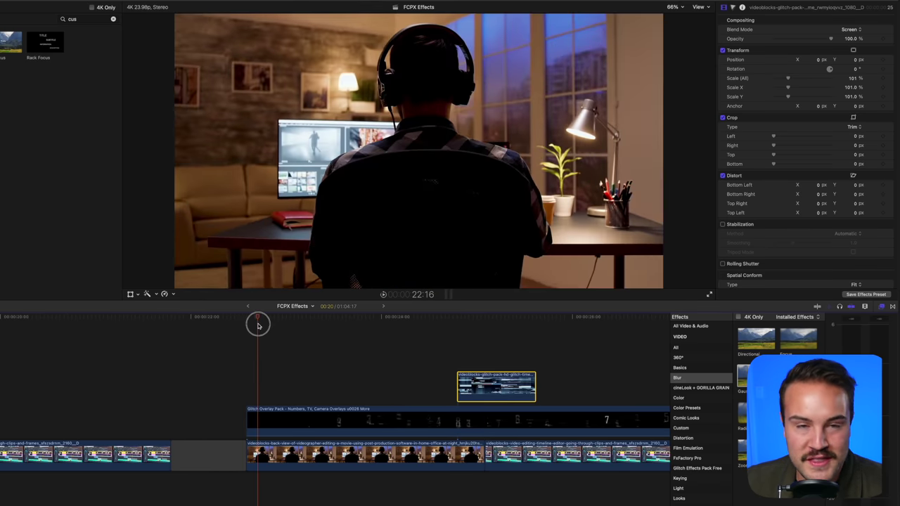
{"action": "key", "text": "space"}
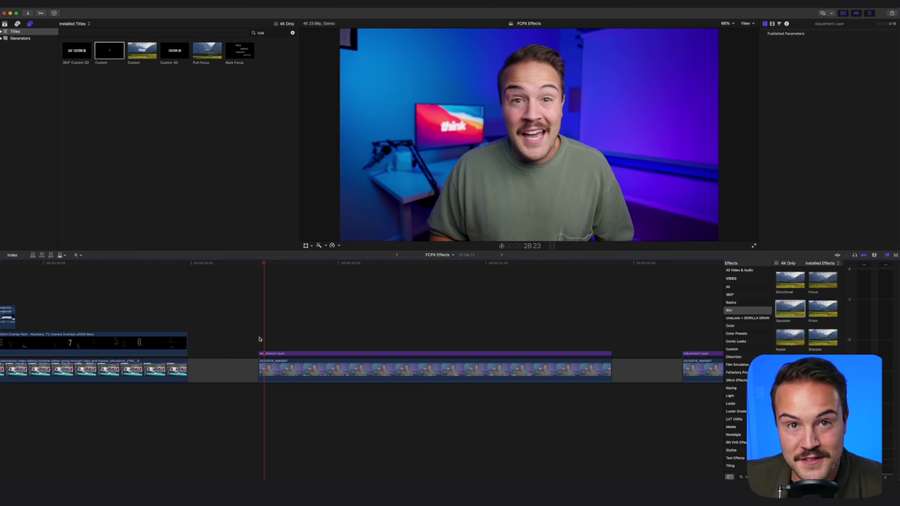
Disable and re-enable the adjustment layer over the talking-head clip at 28:23 to compare the ungraded and graded pictures
{"action": "left_click", "coordinate": [278, 367]}
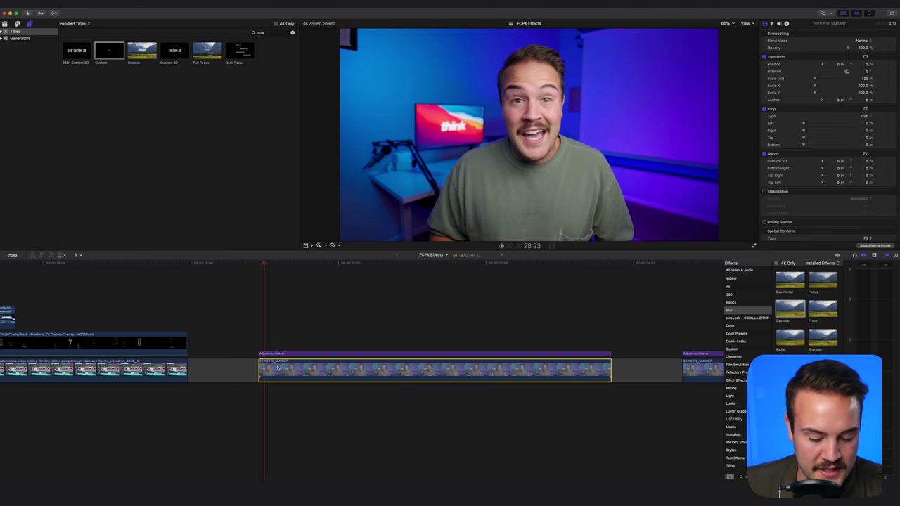
{"action": "left_click", "coordinate": [269, 353]}
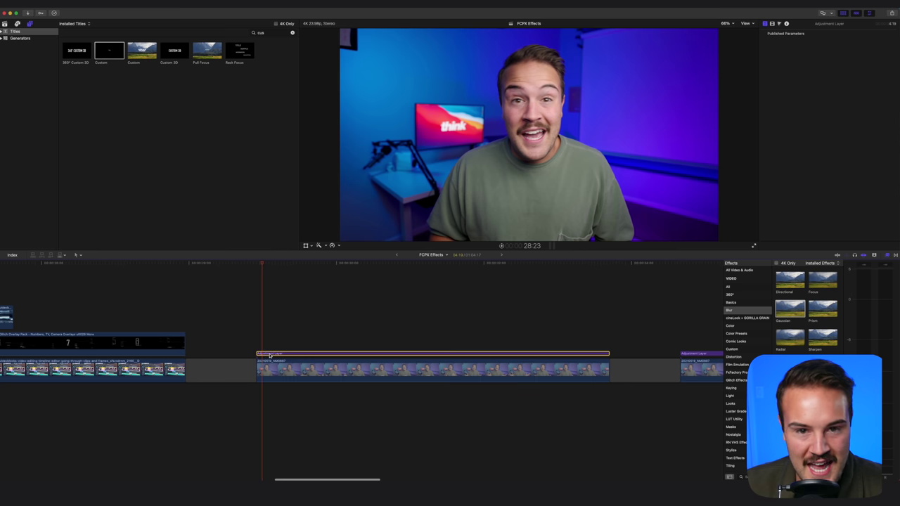
{"action": "key", "text": "v"}
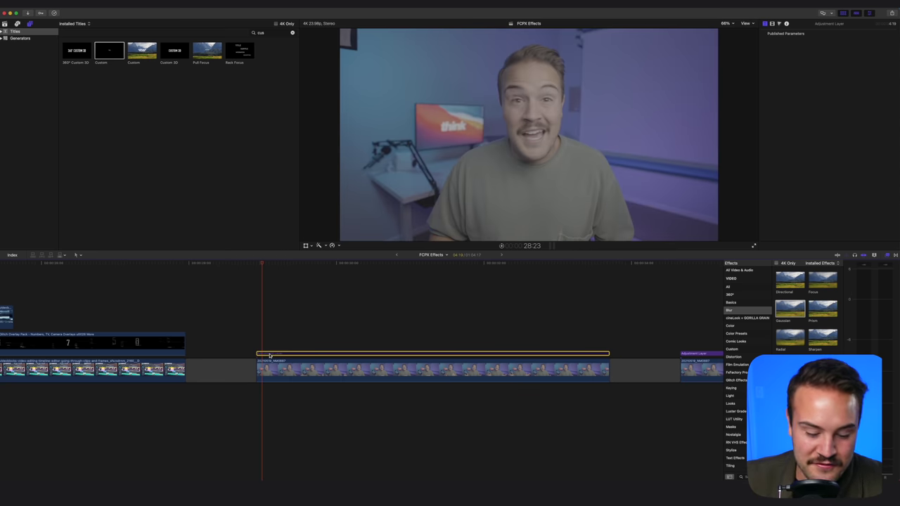
{"action": "key", "text": "v"}
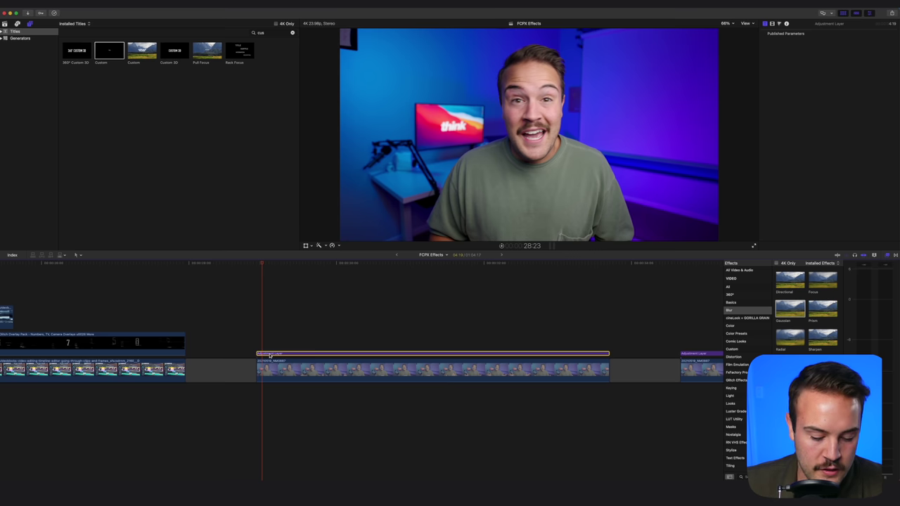
Replace the adjustment layer over the talking-head clip with the same color effects pasted directly onto the clip
{"action": "key", "text": "v"}
{"action": "left_click", "coordinate": [272, 370]}
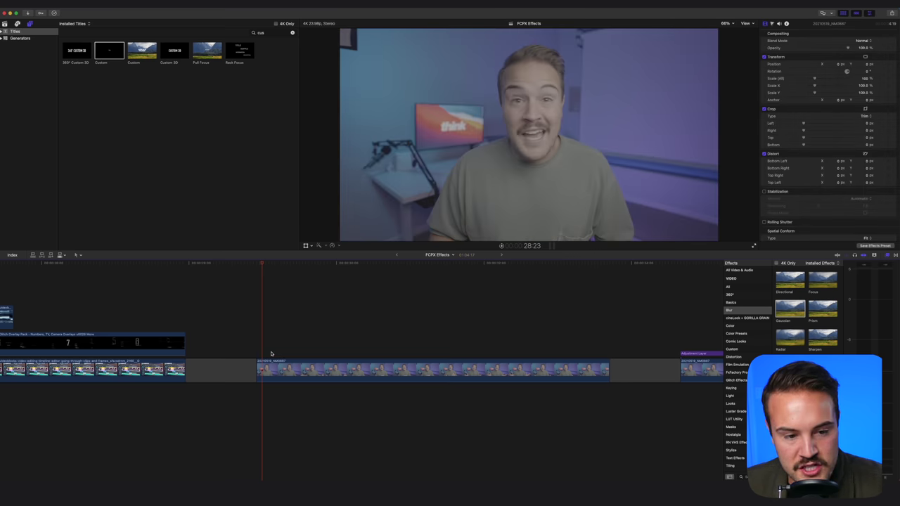
{"action": "key", "text": "alt+super+v"}
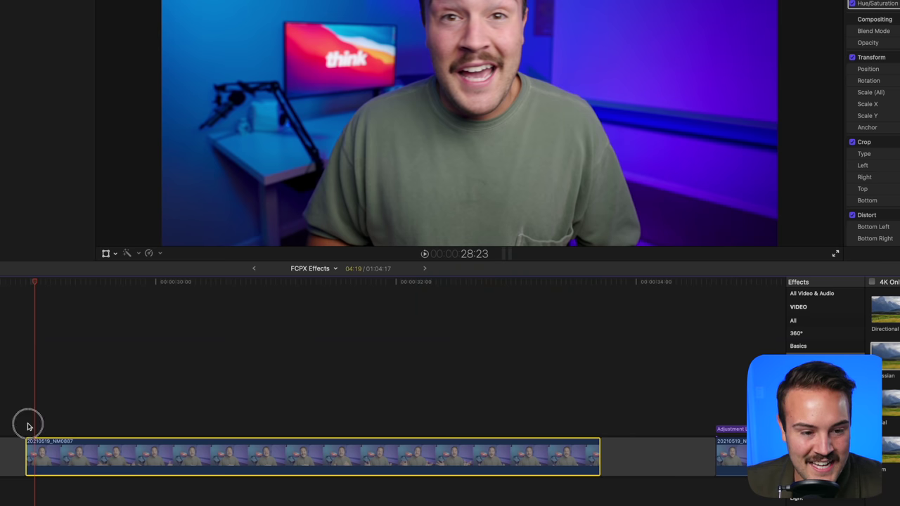
Duplicate the graded talking-head clip directly above the original, aligned with its start, and select the upper copy
{"action": "left_click", "coordinate": [259, 354]}
{"action": "key", "text": "alt+v"}
{"action": "left_click_drag", "start_coordinate": [57, 398], "coordinate": [57, 375]}
{"action": "left_click", "coordinate": [52, 367]}
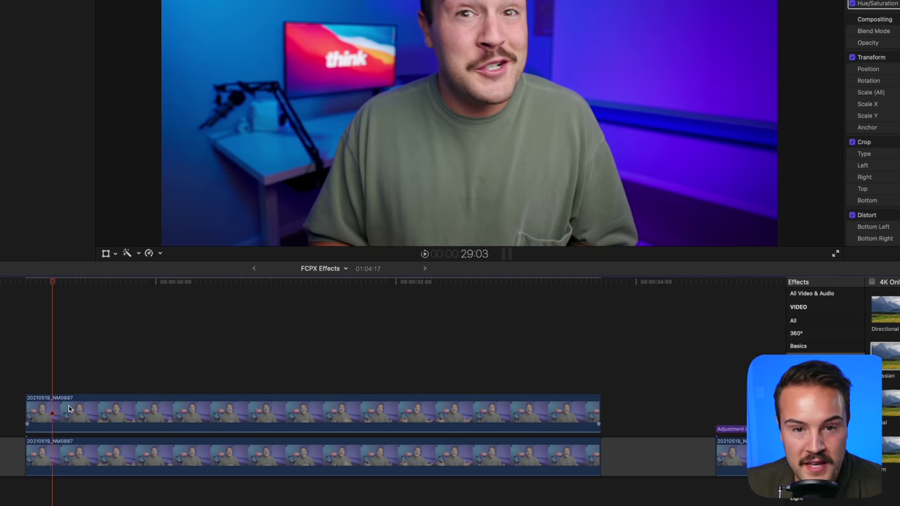
{"action": "left_click", "coordinate": [69, 409]}
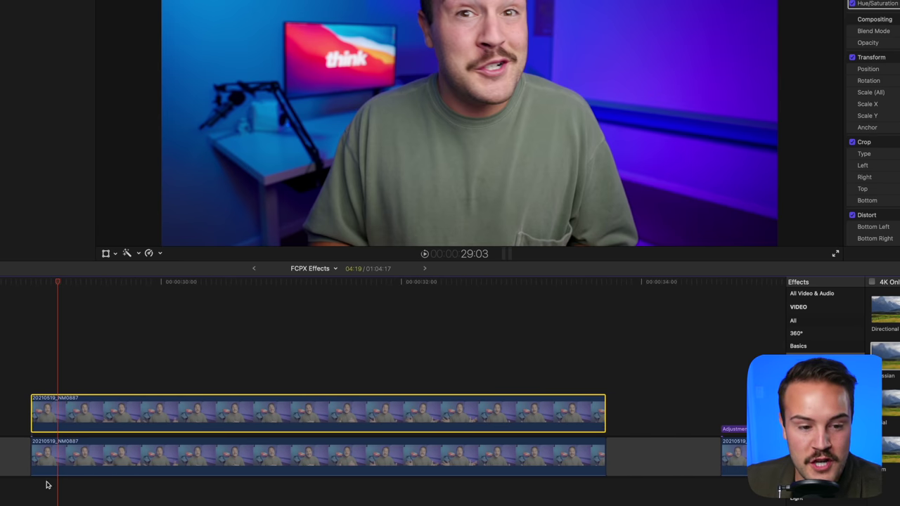
Remove the color effects from the lower talking-head clip, and disable and re-enable the graded copy above it to compare both pictures
{"action": "left_click", "coordinate": [68, 458]}
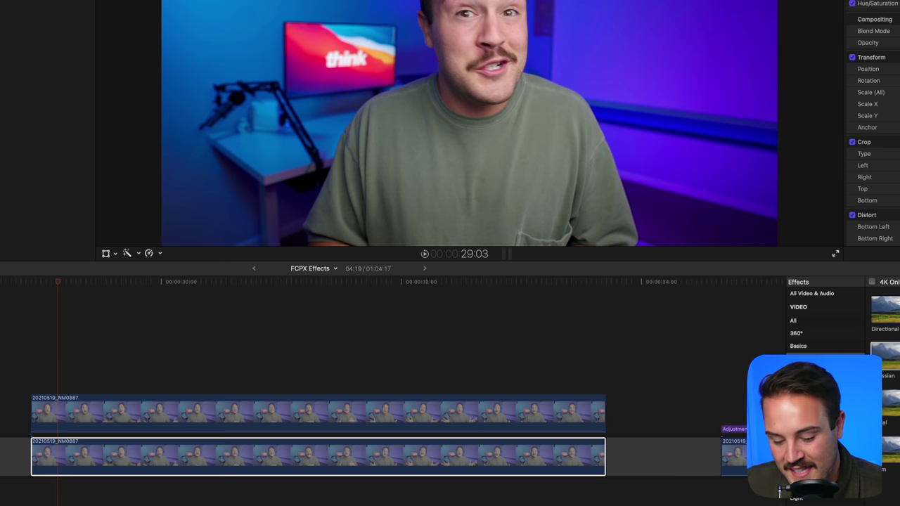
{"action": "scroll", "coordinate": [872, 119], "scroll_direction": "down", "scroll_amount": 3}
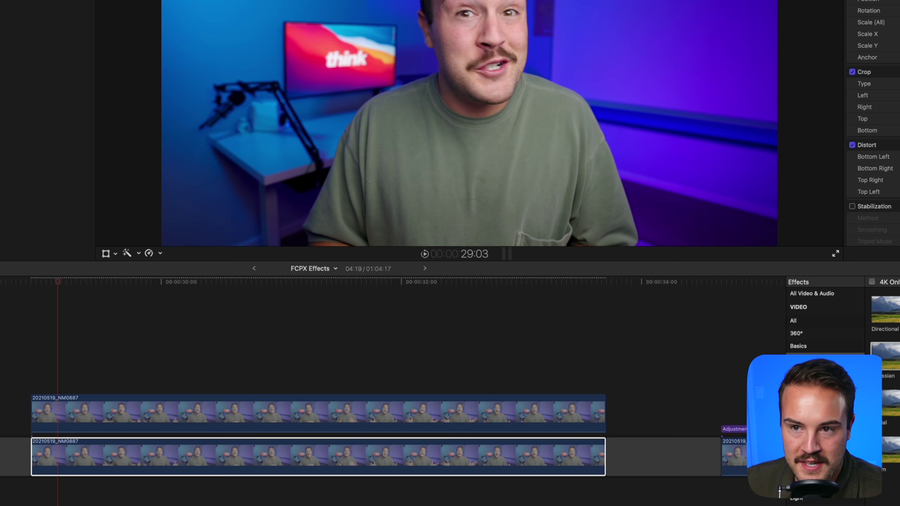
{"action": "scroll", "coordinate": [872, 119], "scroll_direction": "down", "scroll_amount": 1}
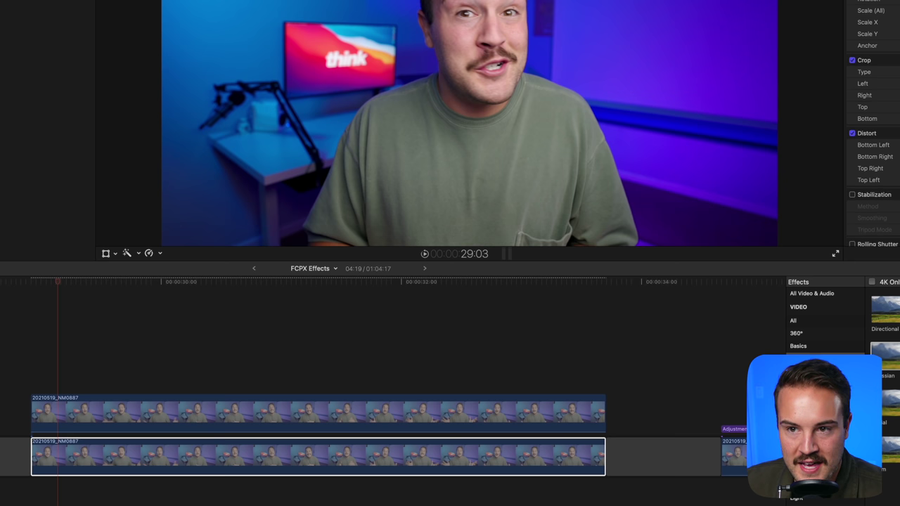
{"action": "left_click", "coordinate": [107, 417]}
{"action": "key", "text": "v"}
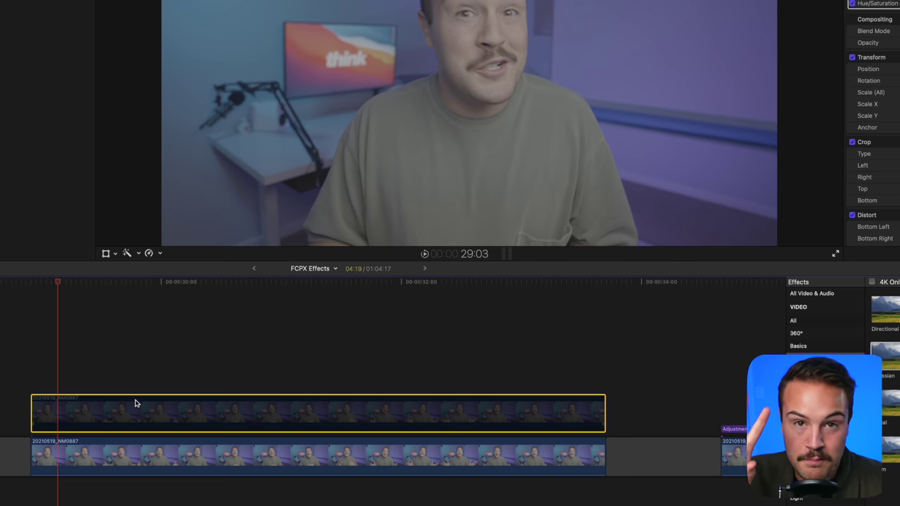
{"action": "key", "text": "v"}
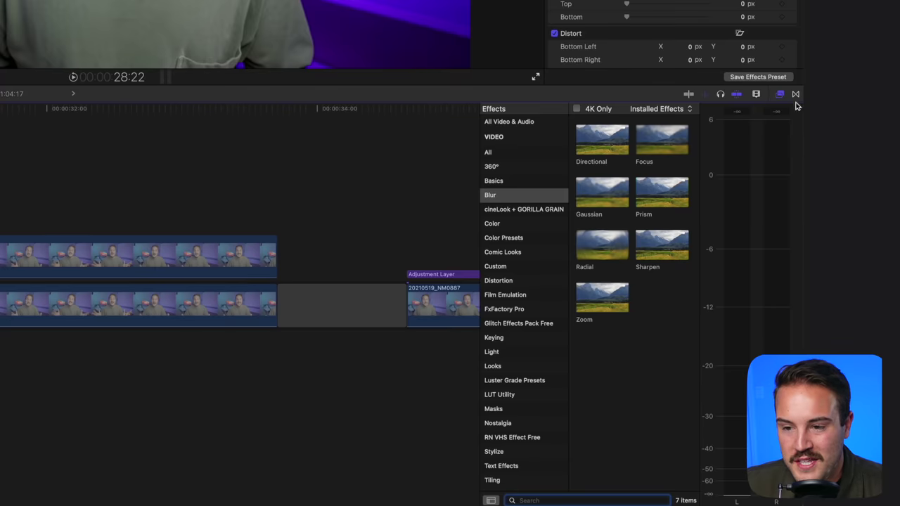
Find the Wipe transition by searching for "wipe" and apply it to the upper, graded talking-head clip
{"action": "left_click", "coordinate": [896, 256]}
{"action": "left_click", "coordinate": [753, 477]}
{"action": "type", "text": "wipe"}
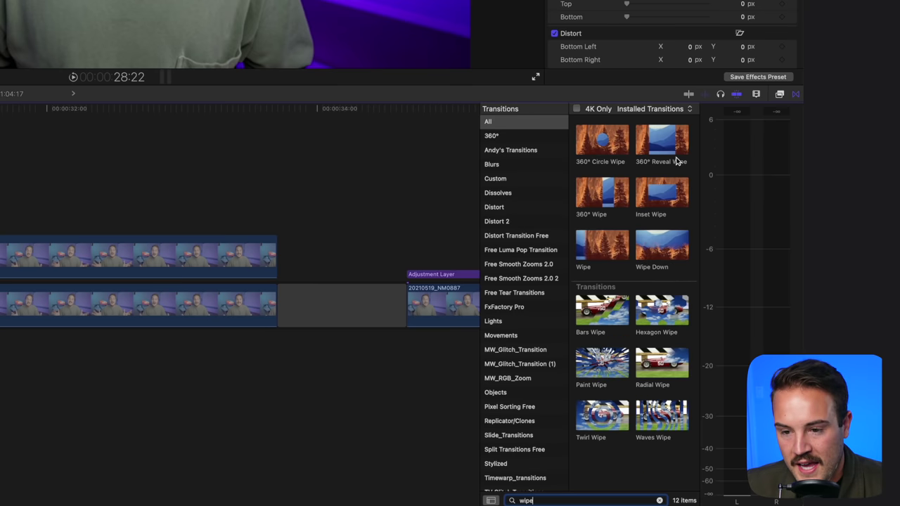
{"action": "left_click_drag", "start_coordinate": [601, 257], "coordinate": [99, 455]}
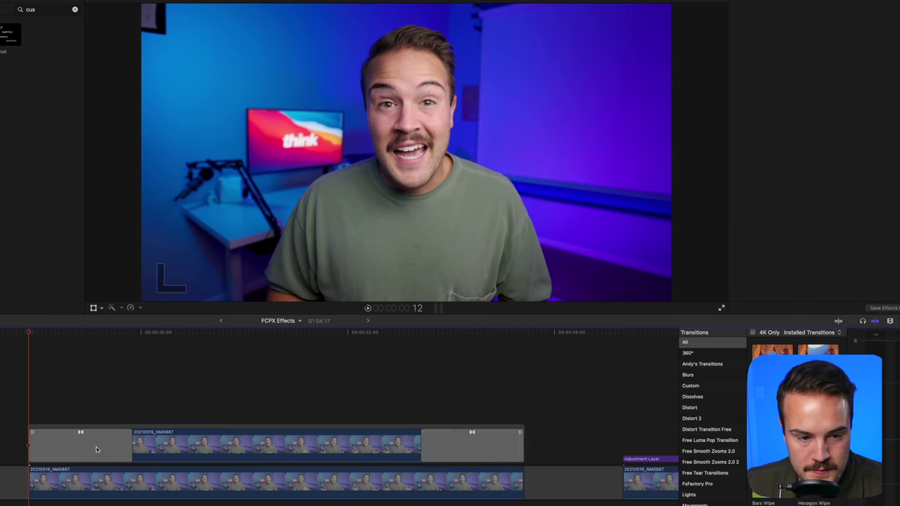
Delete the wipe at the end of the upper clip and stretch the opening wipe to a duration of 4:00
{"action": "left_click", "coordinate": [472, 454]}
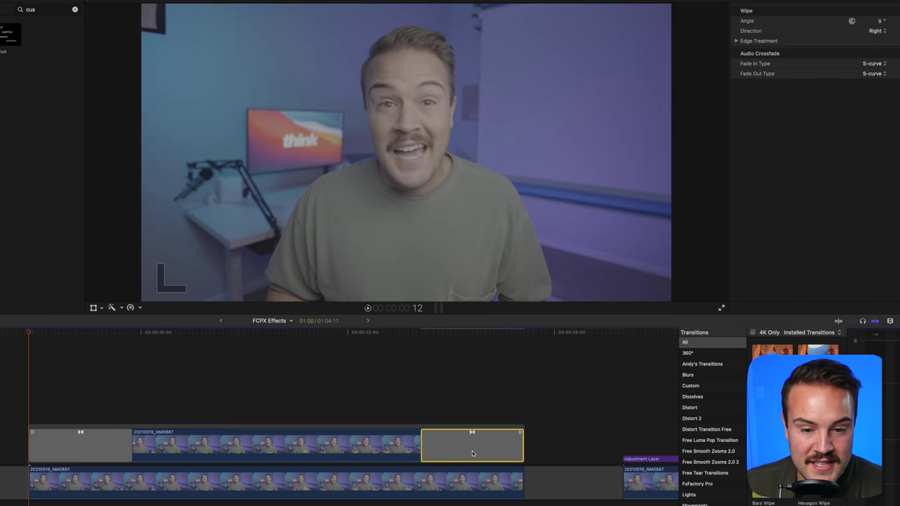
{"action": "key", "text": "Delete"}
{"action": "left_click_drag", "start_coordinate": [133, 445], "coordinate": [471, 453]}
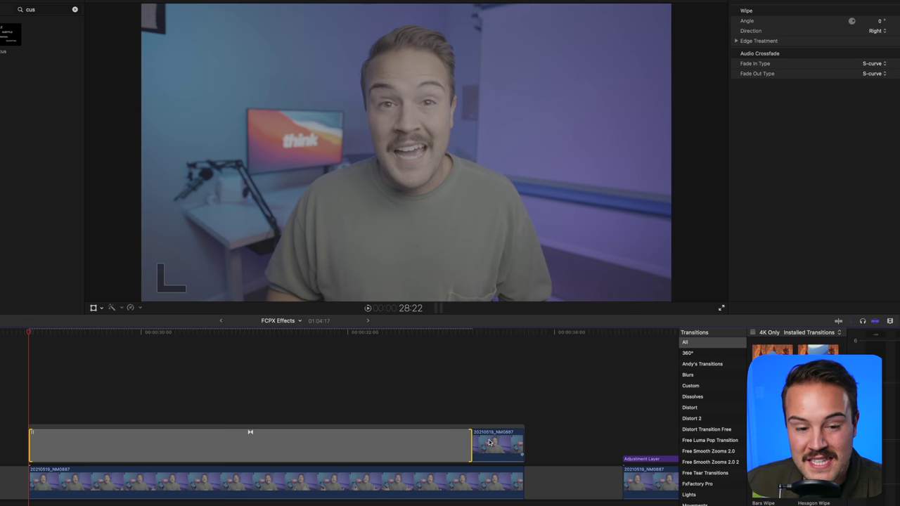
{"action": "left_click", "coordinate": [55, 490]}
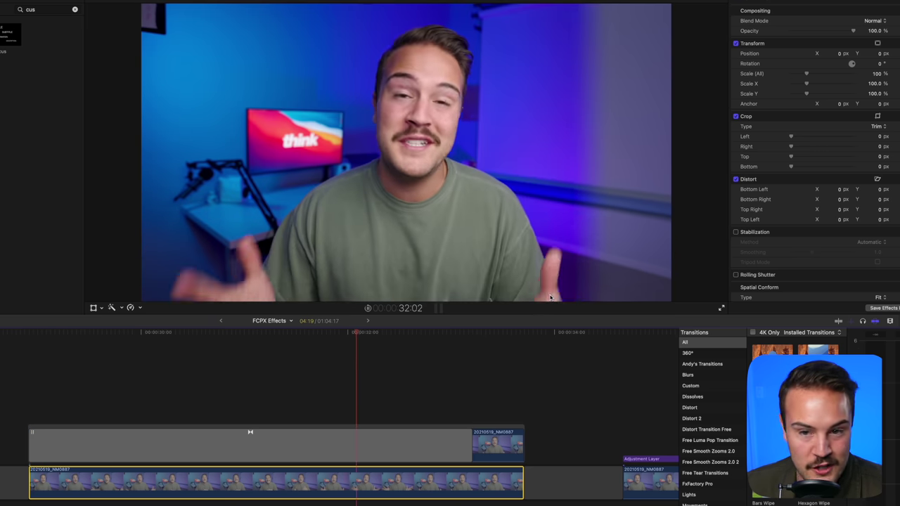
{"action": "left_click_drag", "start_coordinate": [472, 445], "coordinate": [442, 446]}
Set the direction of the upper clip's opening wipe to Left
{"action": "left_click", "coordinate": [290, 452]}
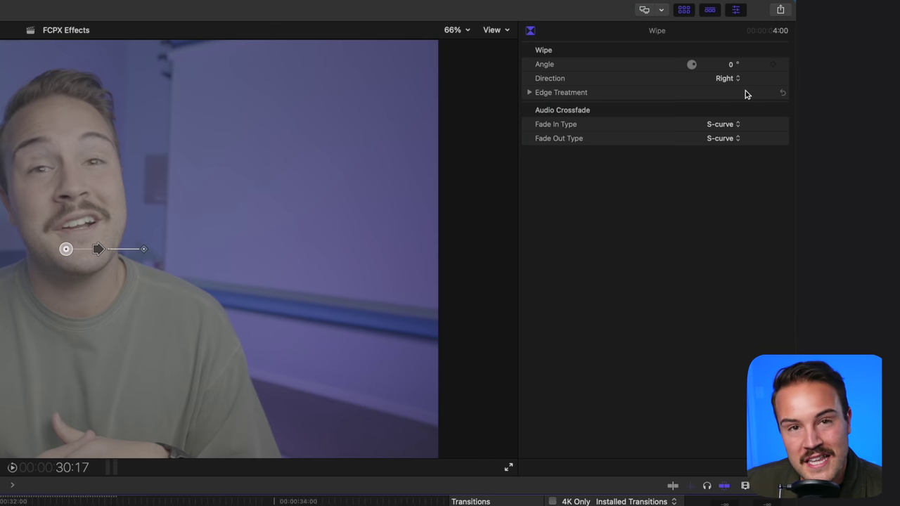
{"action": "left_click", "coordinate": [729, 80]}
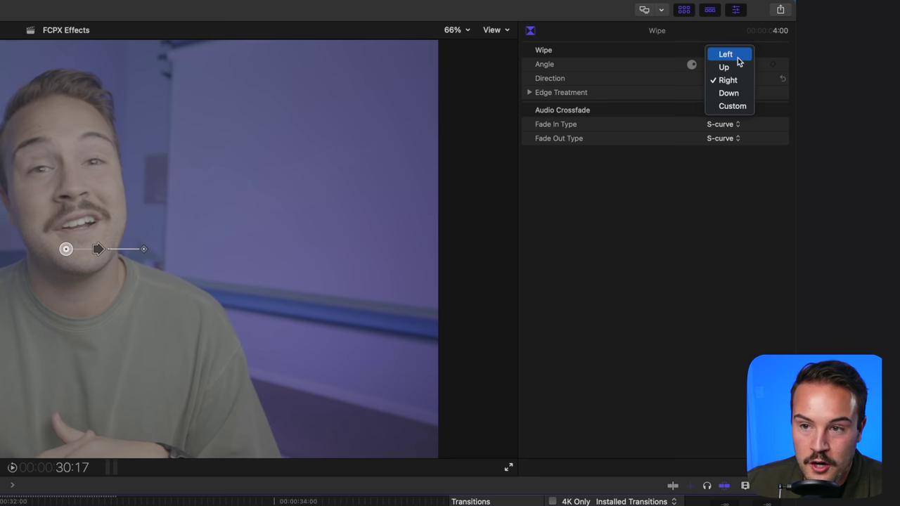
{"action": "left_click", "coordinate": [737, 55]}
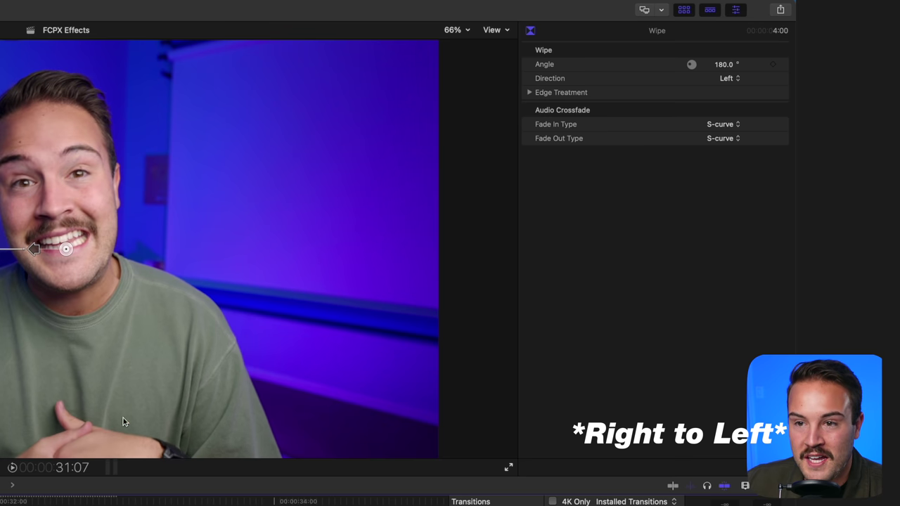
Give the wipe a Solid Color edge with a border of 1.0, and play the transition
{"action": "left_click", "coordinate": [530, 92]}
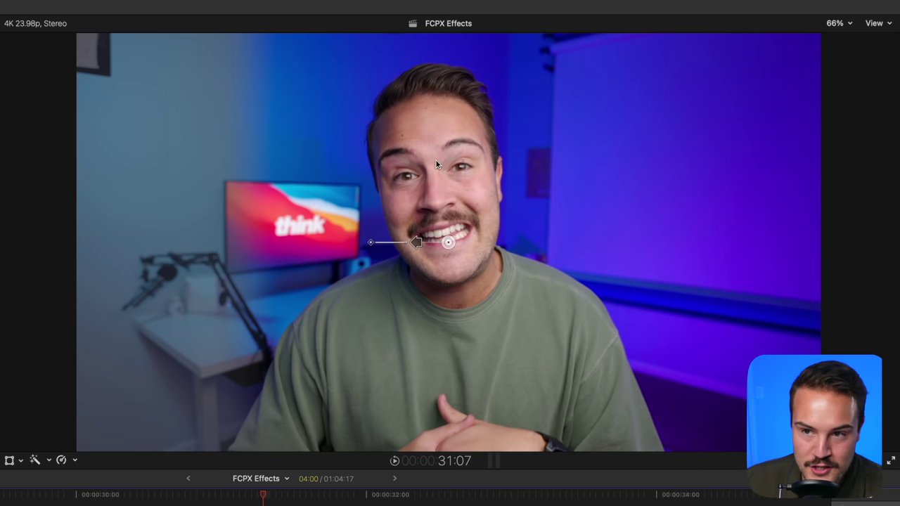
{"action": "left_click", "coordinate": [728, 123]}
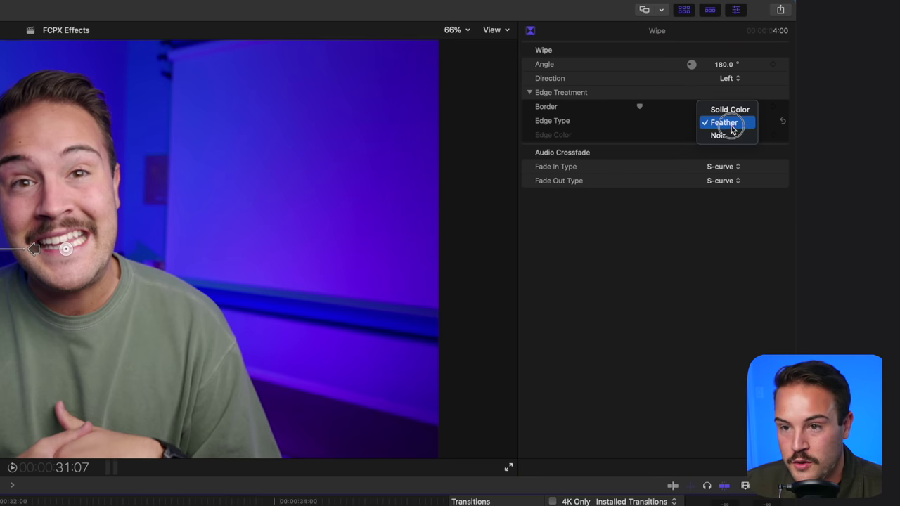
{"action": "left_click", "coordinate": [732, 111]}
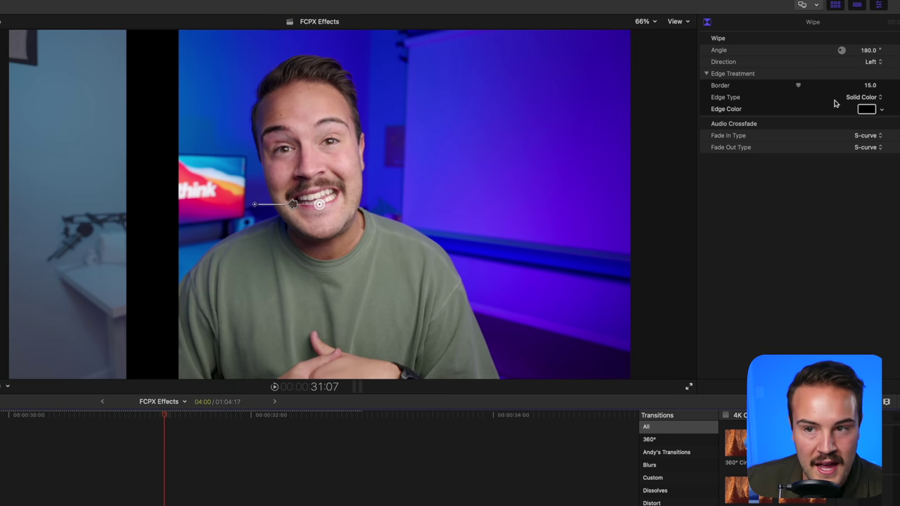
{"action": "left_click_drag", "start_coordinate": [798, 88], "coordinate": [792, 85]}
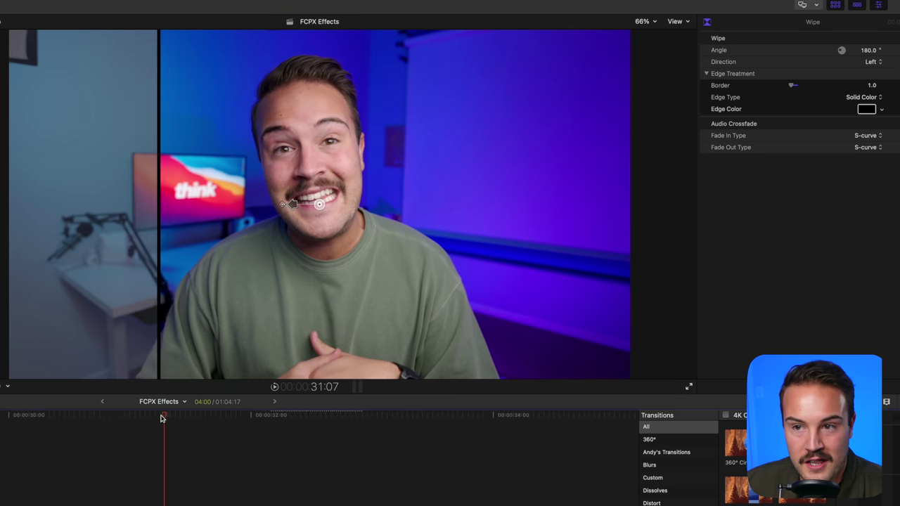
{"action": "key", "text": "space"}
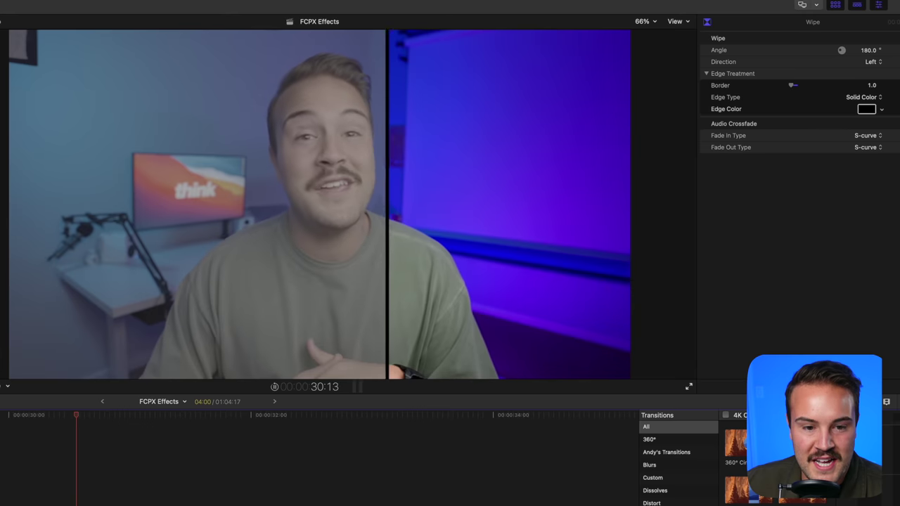
{"action": "key", "text": "space"}
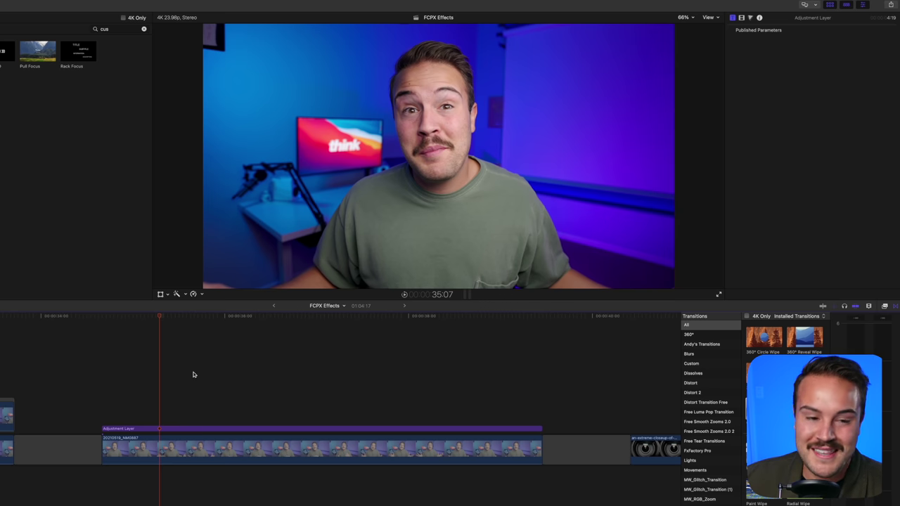
Duplicate the talking-head clip starting at 34:16 directly above itself, beneath the adjustment layer, and add the Draw Mask effect to the upper copy
{"action": "left_click", "coordinate": [230, 458]}
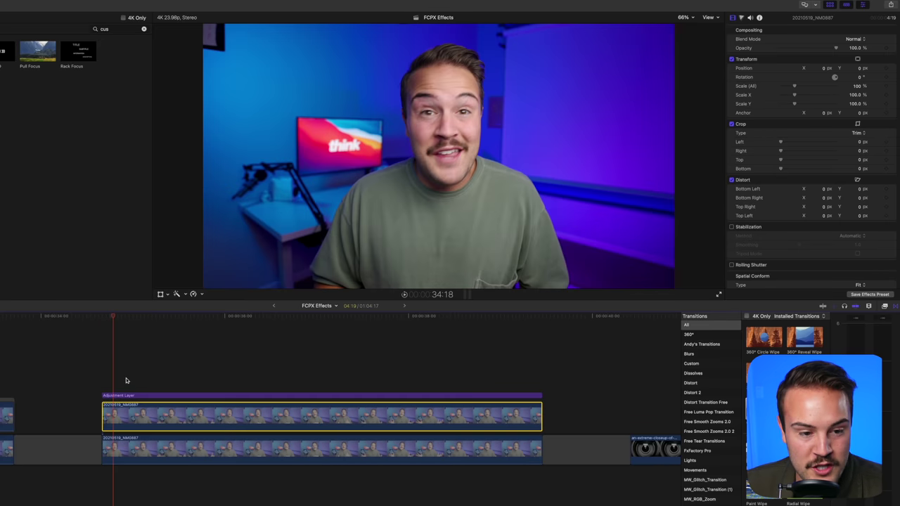
{"action": "left_click", "coordinate": [117, 318]}
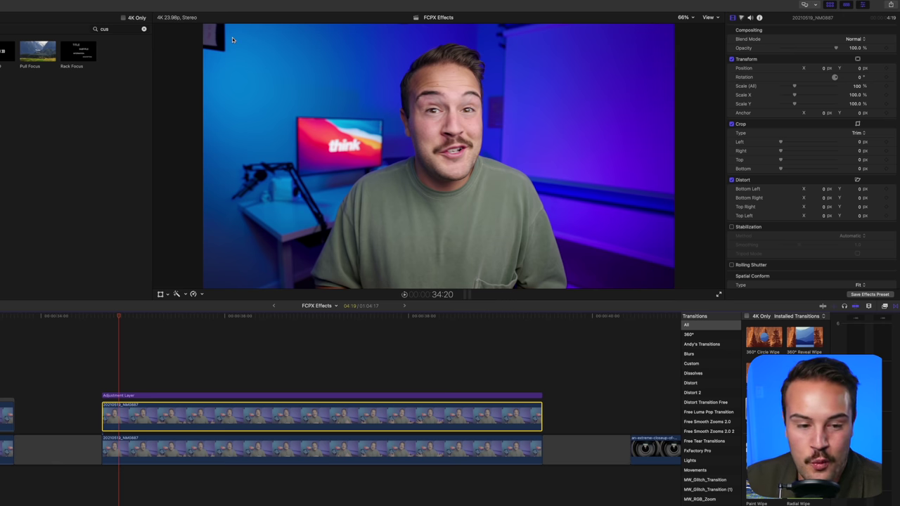
{"action": "key", "text": "super+5"}
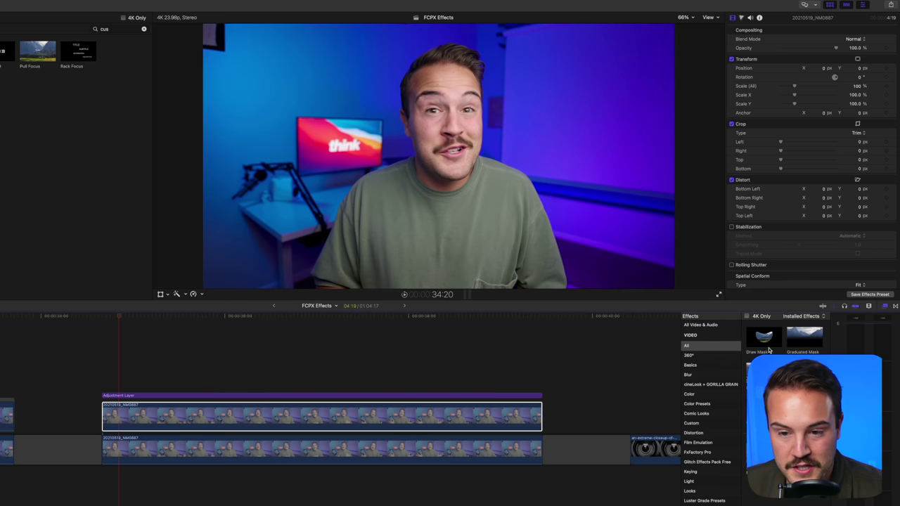
{"action": "left_click_drag", "start_coordinate": [769, 349], "coordinate": [394, 420]}
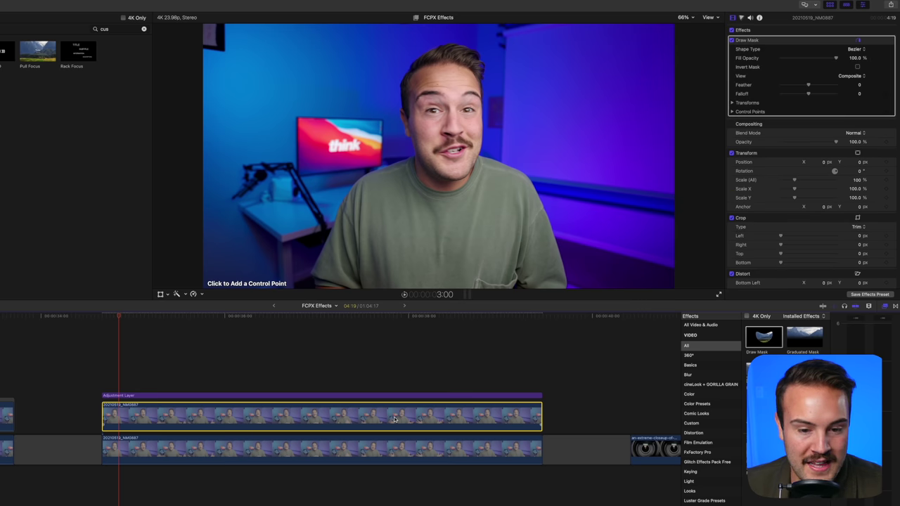
Draw a small linear mask over the blue wall just below the dark picture frame, and set its feather to 100
{"action": "left_click", "coordinate": [203, 52]}
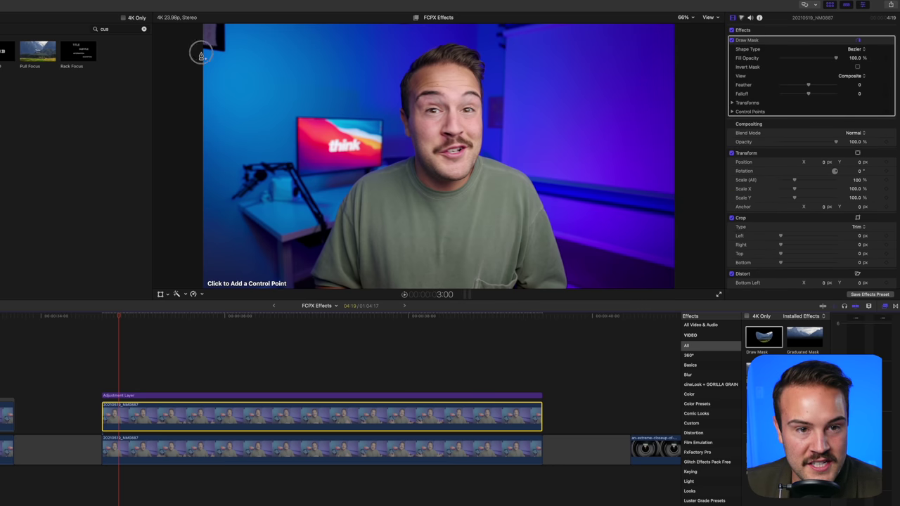
{"action": "left_click", "coordinate": [230, 71]}
{"action": "left_click", "coordinate": [230, 88]}
{"action": "left_click", "coordinate": [213, 88]}
{"action": "left_click", "coordinate": [192, 85]}
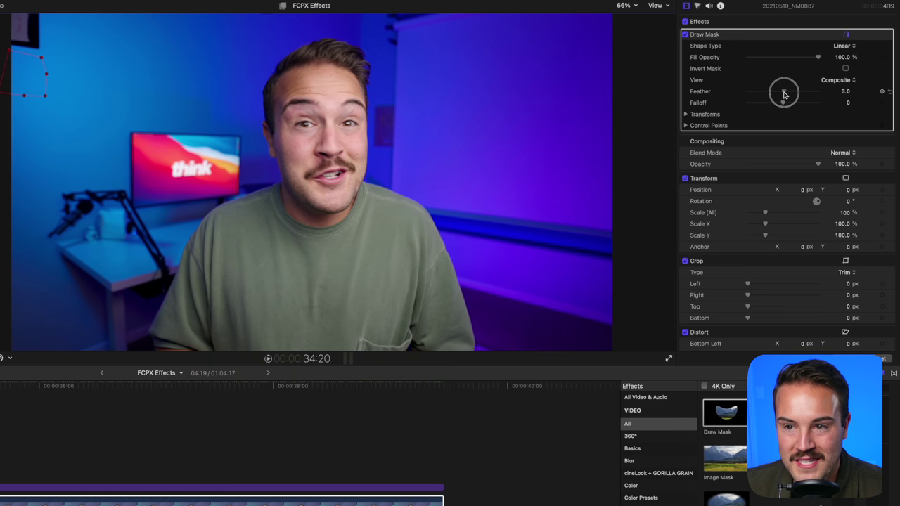
{"action": "left_click_drag", "start_coordinate": [809, 85], "coordinate": [866, 85]}
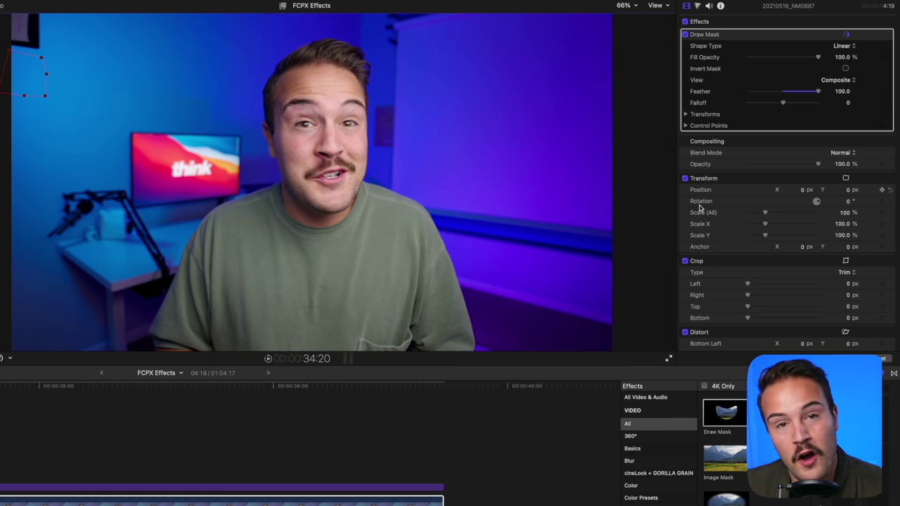
Disable the lower clip and move the masked copy up over the picture frame's location, to about X -49 px, Y 265 px
{"action": "left_click", "coordinate": [846, 178]}
{"action": "left_click_drag", "start_coordinate": [80, 144], "coordinate": [74, 94]}
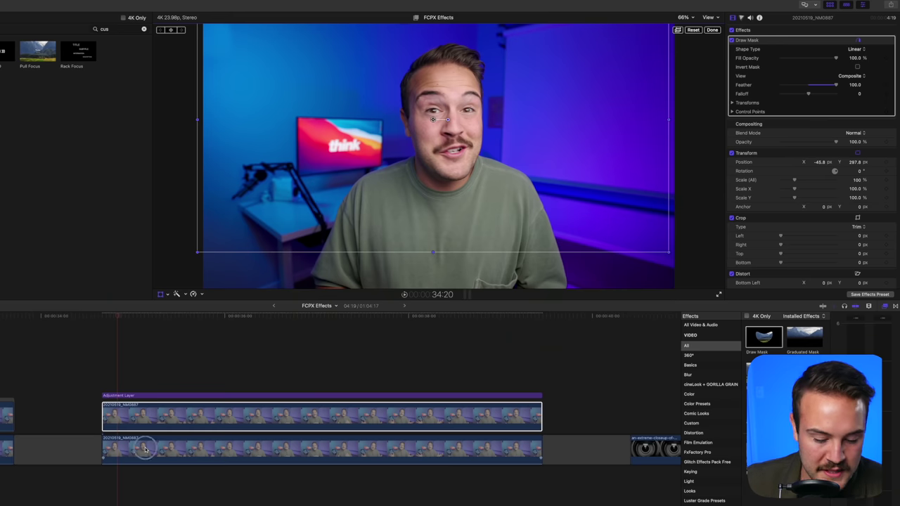
{"action": "left_click", "coordinate": [172, 450]}
{"action": "key", "text": "v"}
{"action": "left_click", "coordinate": [172, 422]}
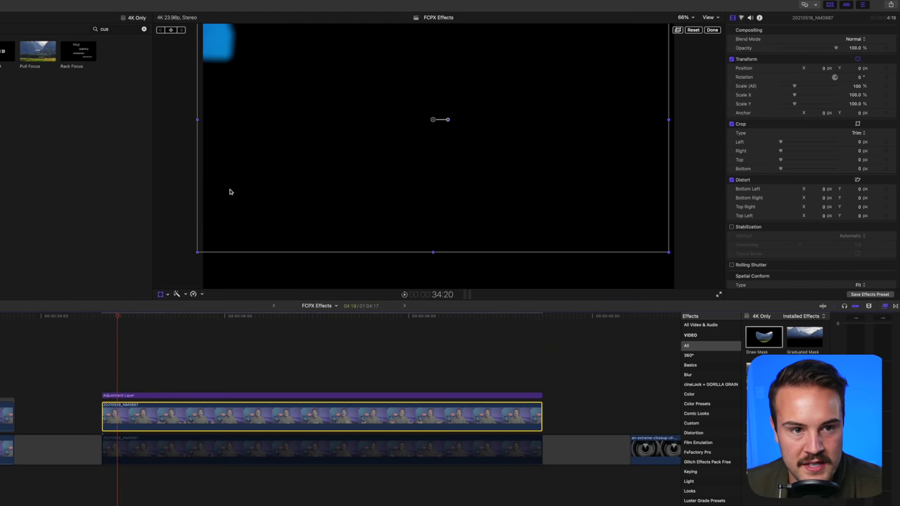
{"action": "left_click_drag", "start_coordinate": [260, 55], "coordinate": [256, 40]}
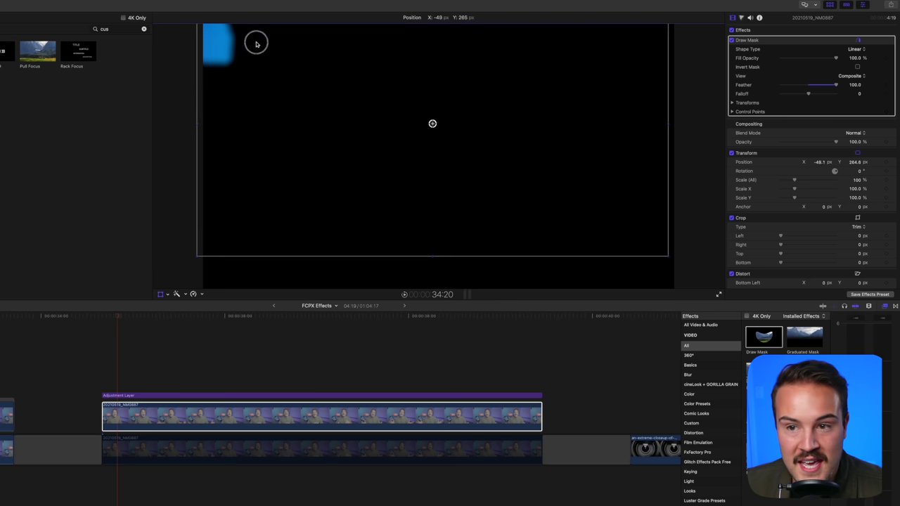
Set the mask's feather to 217, reposition the masked copy to about X -54 px, Y 306 px, and re-enable the lower clip
{"action": "left_click_drag", "start_coordinate": [855, 86], "coordinate": [883, 84]}
{"action": "left_click_drag", "start_coordinate": [280, 147], "coordinate": [278, 136]}
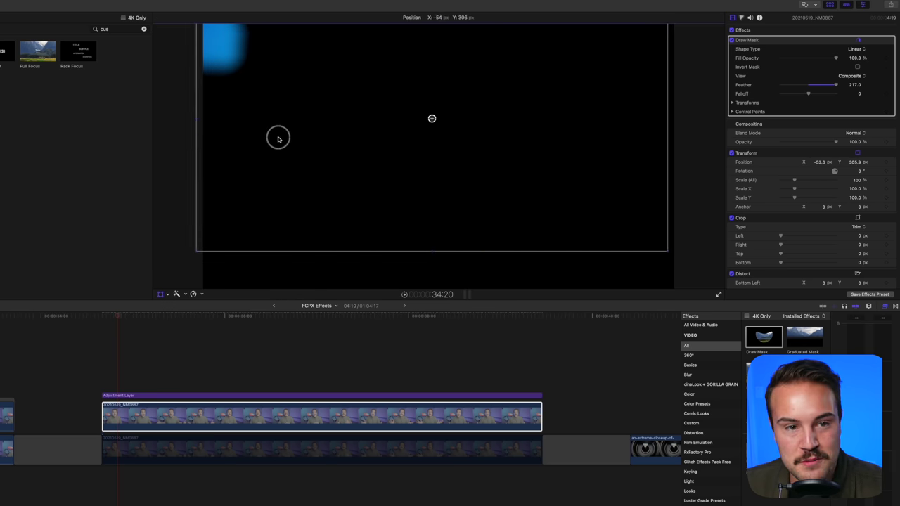
{"action": "left_click", "coordinate": [137, 456]}
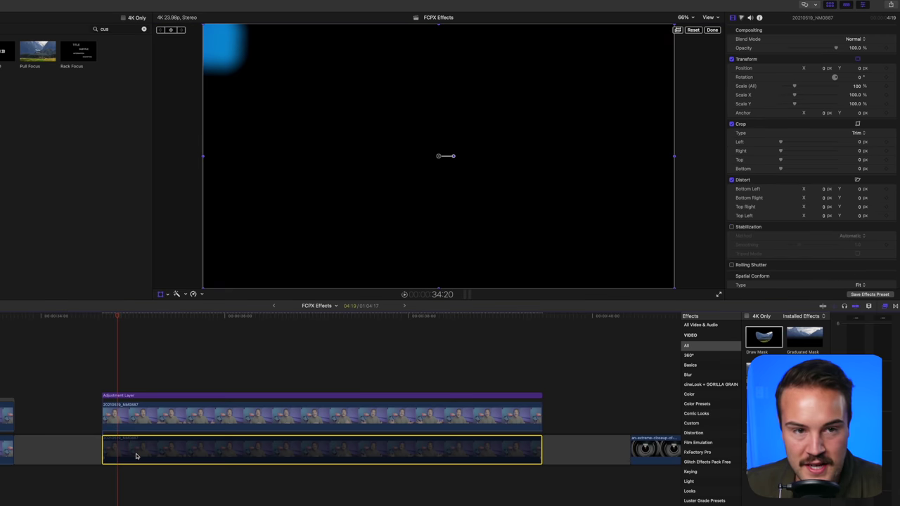
{"action": "left_click", "coordinate": [707, 31]}
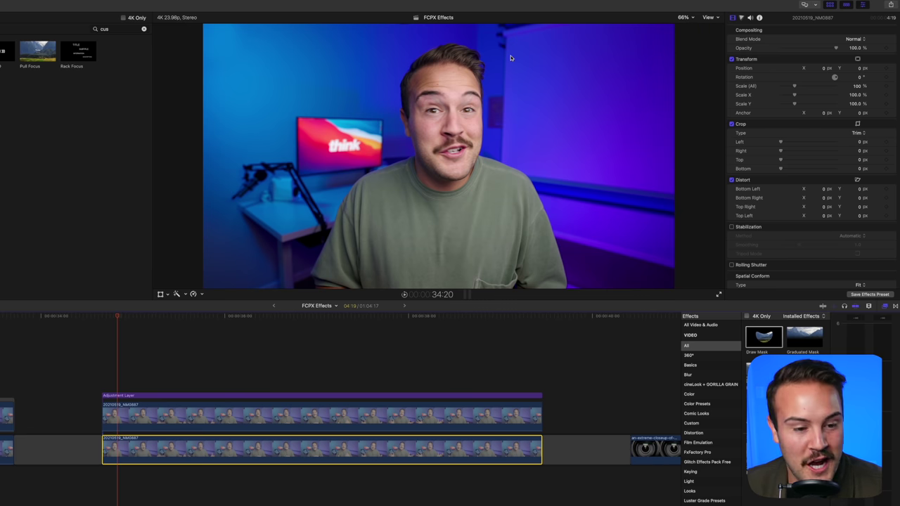
Play the patched talking-head clip from 34:16 to check the cover-up, and select the masked upper copy
{"action": "left_click_drag", "start_coordinate": [127, 315], "coordinate": [103, 316]}
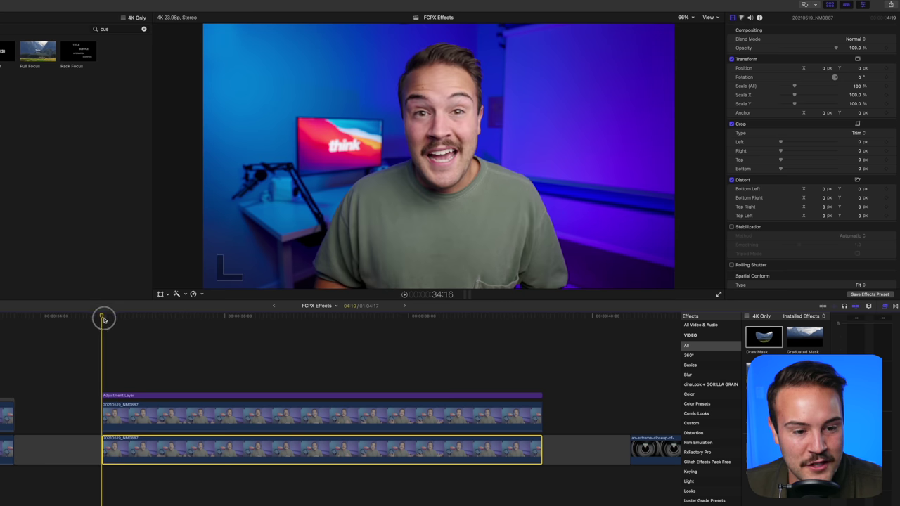
{"action": "key", "text": "space"}
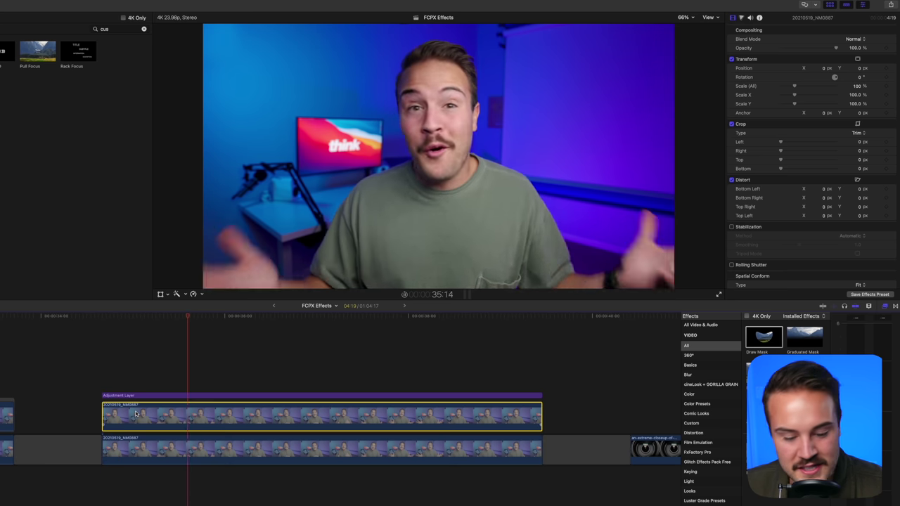
{"action": "left_click", "coordinate": [136, 413]}
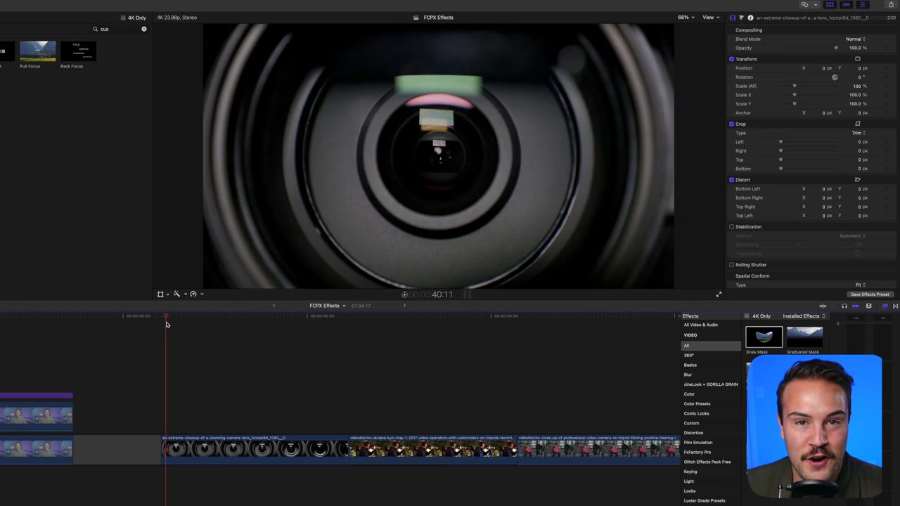
Play through the three camera B-roll clips, starting with the lens close-up
{"action": "scroll", "coordinate": [167, 321], "scroll_direction": "left", "scroll_amount": 2}
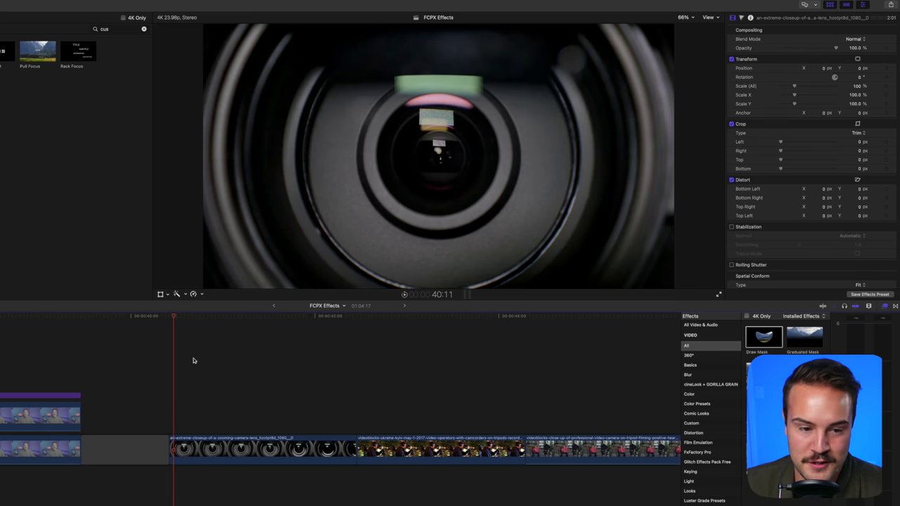
{"action": "left_click", "coordinate": [203, 316]}
{"action": "key", "text": "space"}
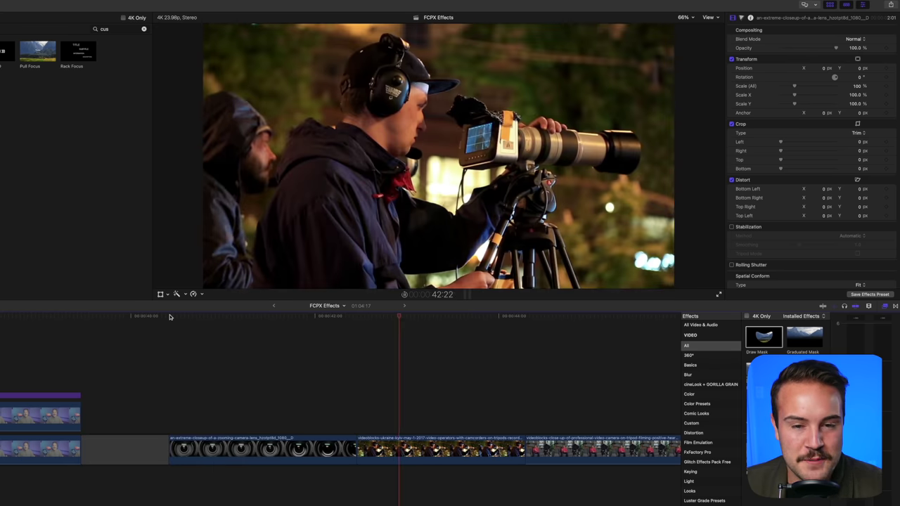
{"action": "scroll", "coordinate": [169, 316], "scroll_direction": "right", "scroll_amount": 3}
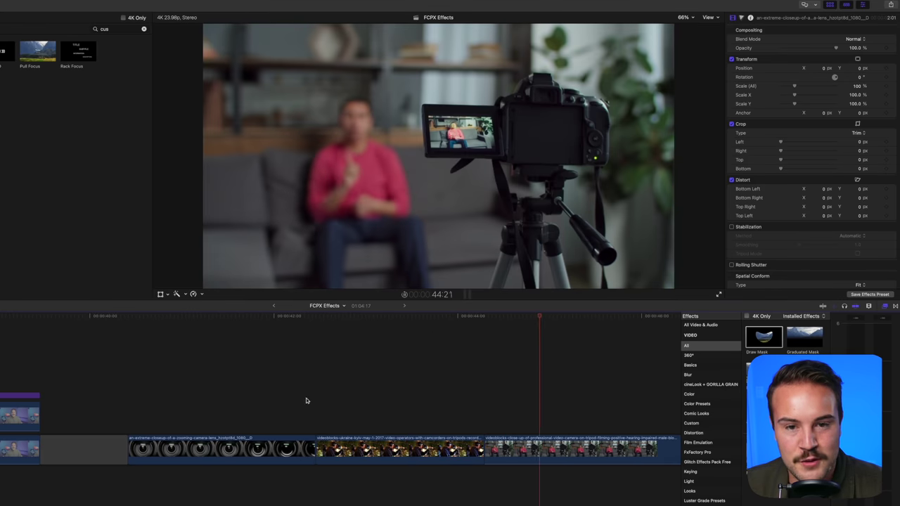
{"action": "key", "text": "space"}
Split the third B-roll clip, showing the camera on a tripod, at 45:15 and delete the part after the cut
{"action": "scroll", "coordinate": [657, 453], "scroll_direction": "right", "scroll_amount": 3}
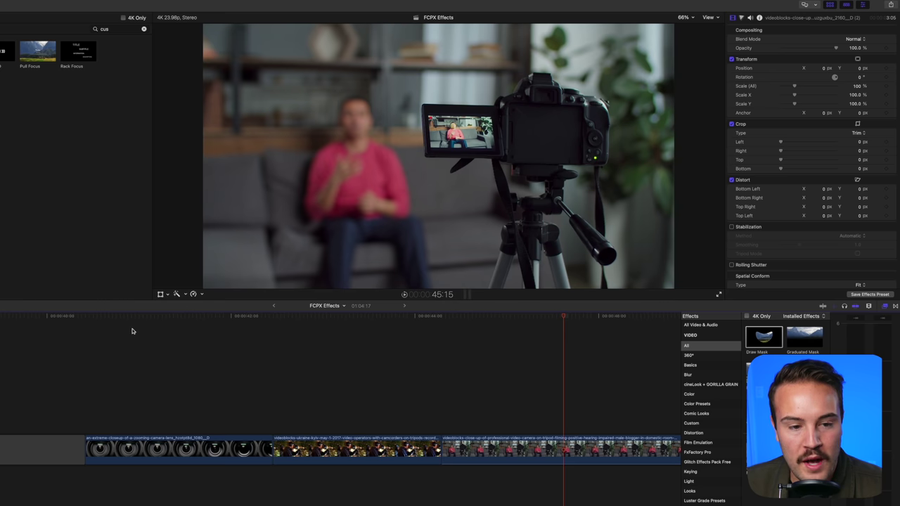
{"action": "left_click", "coordinate": [555, 432]}
{"action": "key", "text": "super+b"}
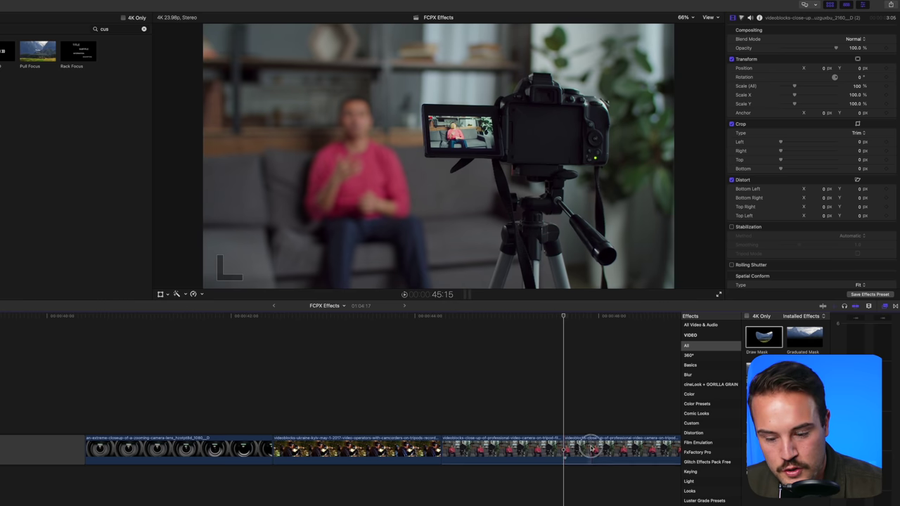
{"action": "key", "text": "Delete"}
Apply the Ken Burns crop with its default start and end frames to the lens close-up clip and play it back
{"action": "left_click", "coordinate": [167, 416]}
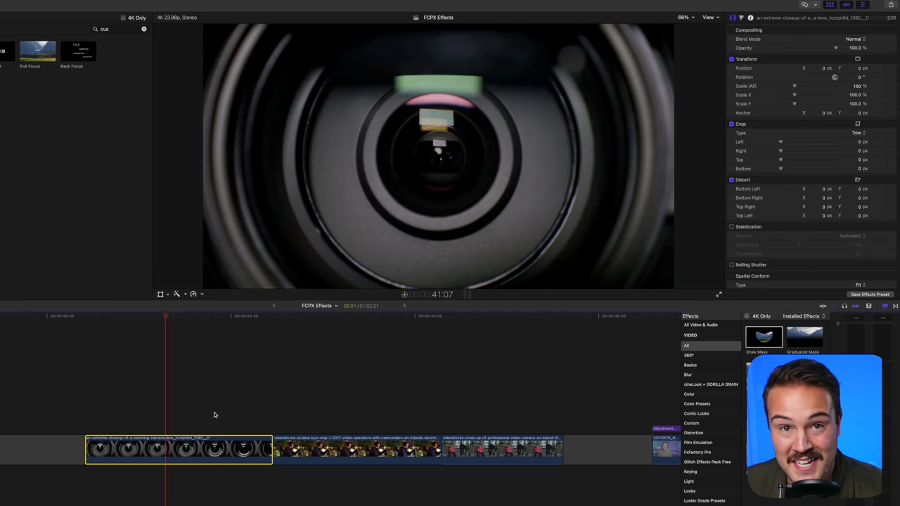
{"action": "left_click", "coordinate": [168, 295]}
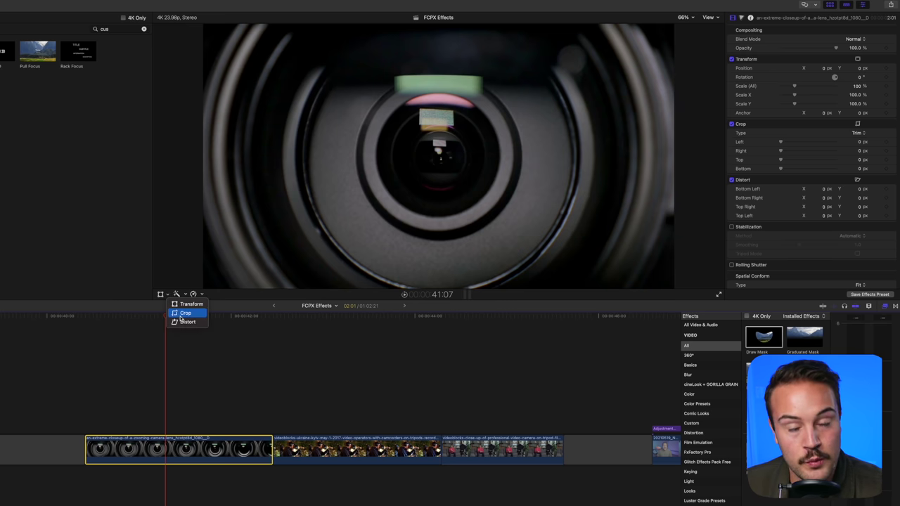
{"action": "left_click", "coordinate": [180, 315]}
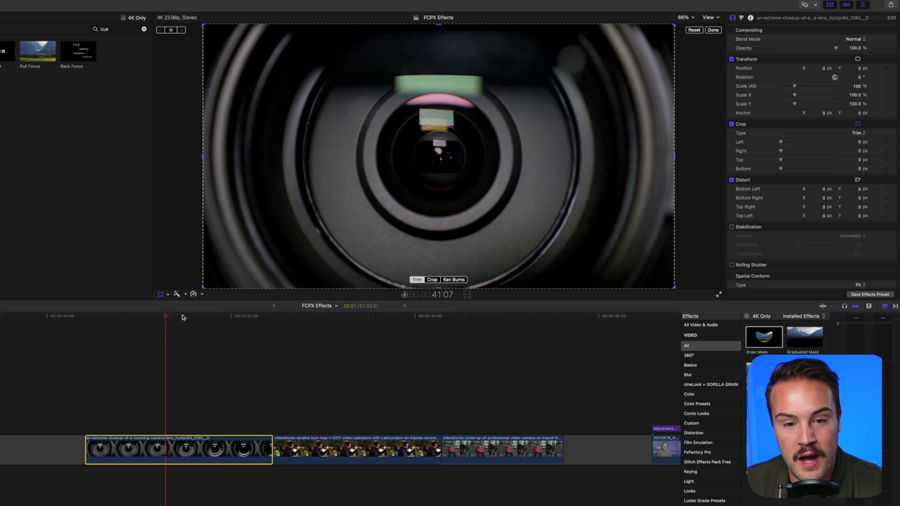
{"action": "left_click", "coordinate": [454, 280]}
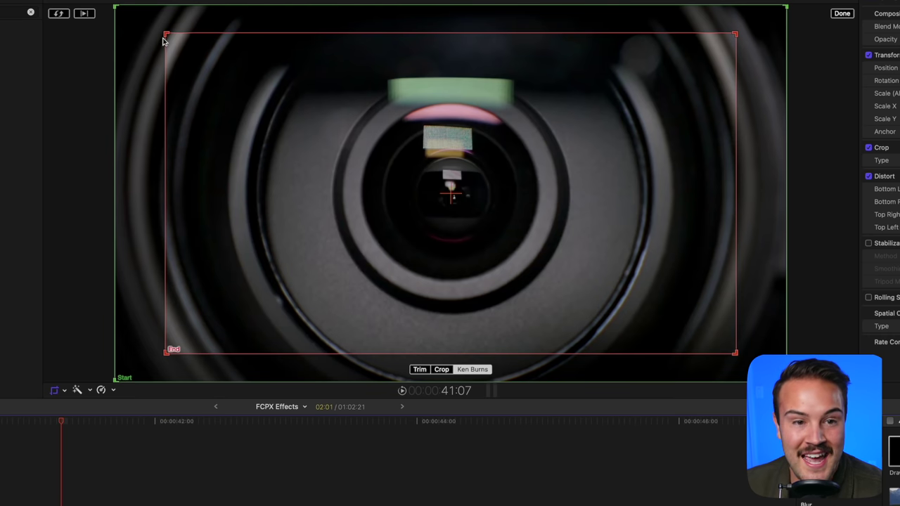
{"action": "left_click", "coordinate": [842, 14]}
{"action": "key", "text": "space"}
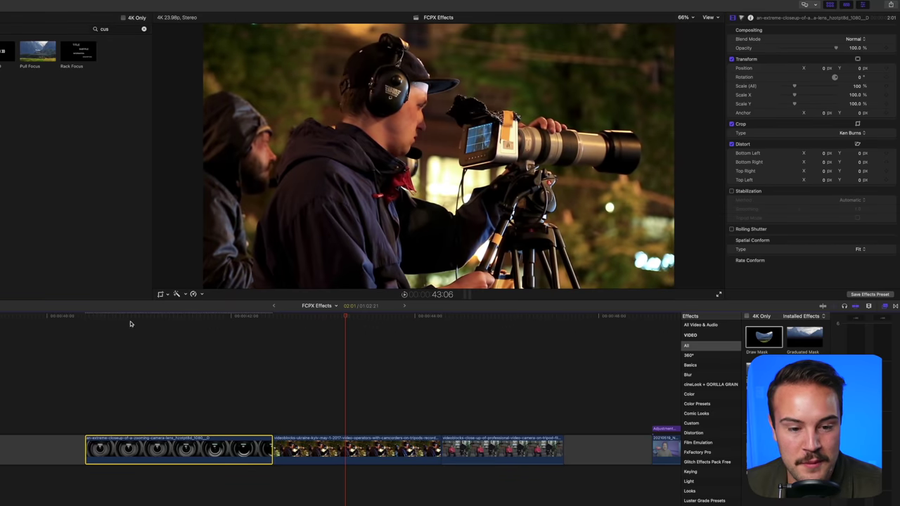
Apply the Ken Burns crop to the camera-operator clip and swap its start and end frames
{"action": "left_click", "coordinate": [323, 448]}
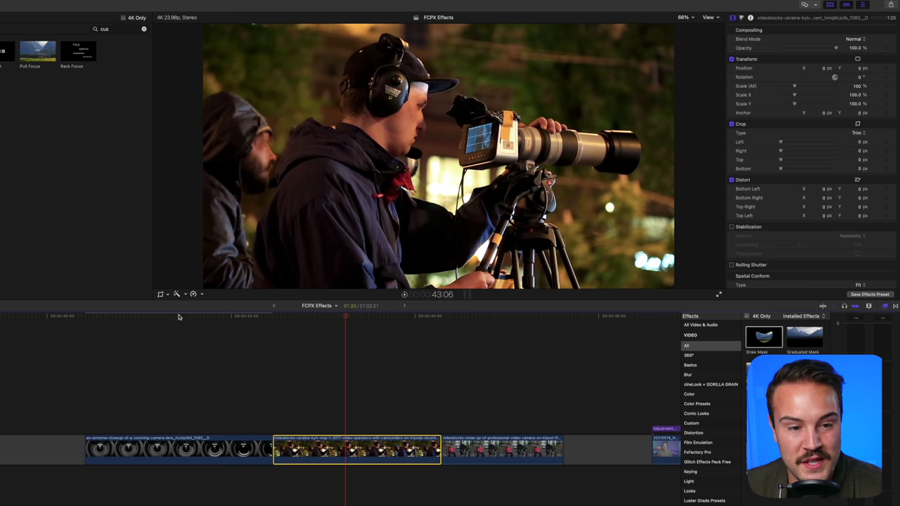
{"action": "left_click", "coordinate": [160, 294]}
{"action": "left_click", "coordinate": [454, 280]}
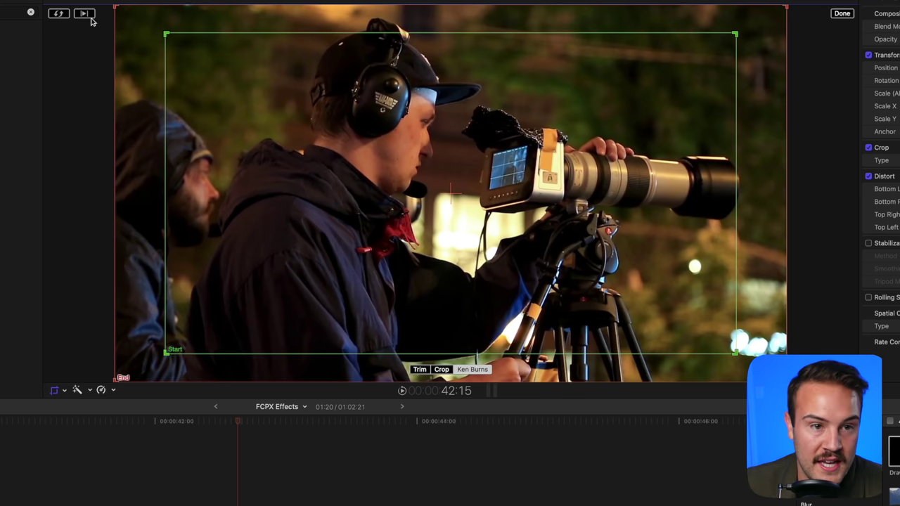
{"action": "left_click", "coordinate": [57, 14]}
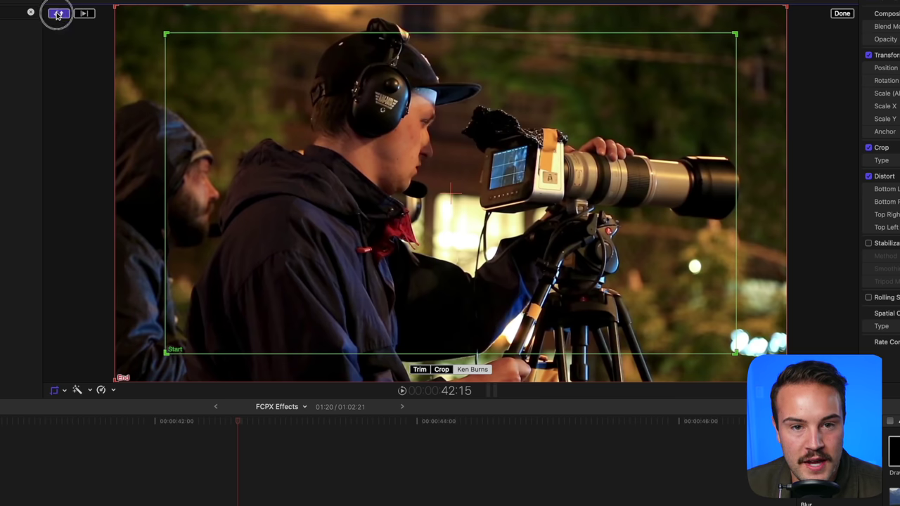
{"action": "left_click", "coordinate": [842, 14]}
Play the camera-operator clip from about 42:12 to check the zoom direction
{"action": "left_click", "coordinate": [224, 486]}
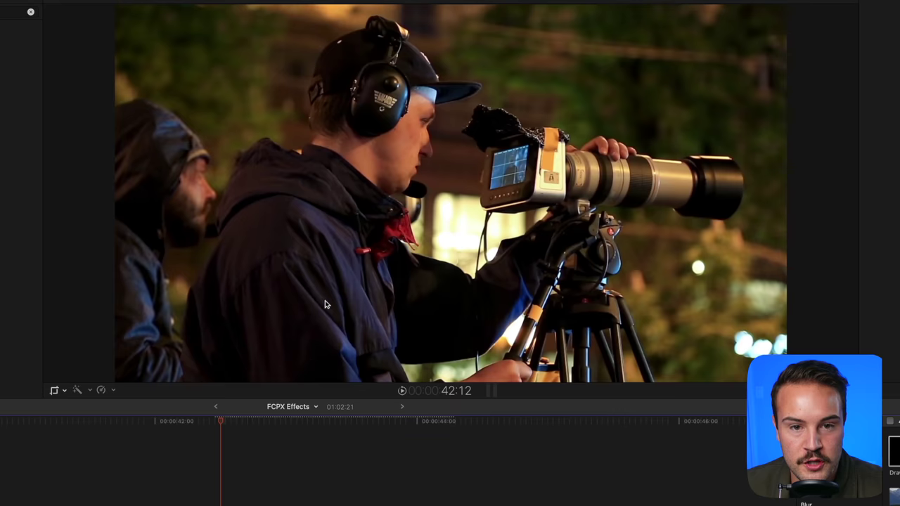
{"action": "key", "text": "space"}
{"action": "key", "text": "space"}
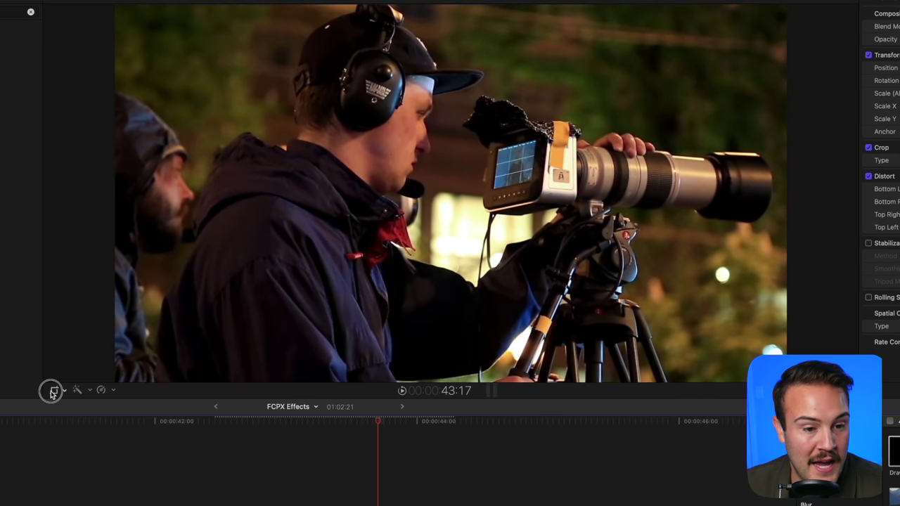
Swap the camera-operator clip's Ken Burns start and end frames for a zoom-out, and resize the start frame to slightly smaller than the full image
{"action": "left_click", "coordinate": [53, 391]}
{"action": "left_click", "coordinate": [58, 16]}
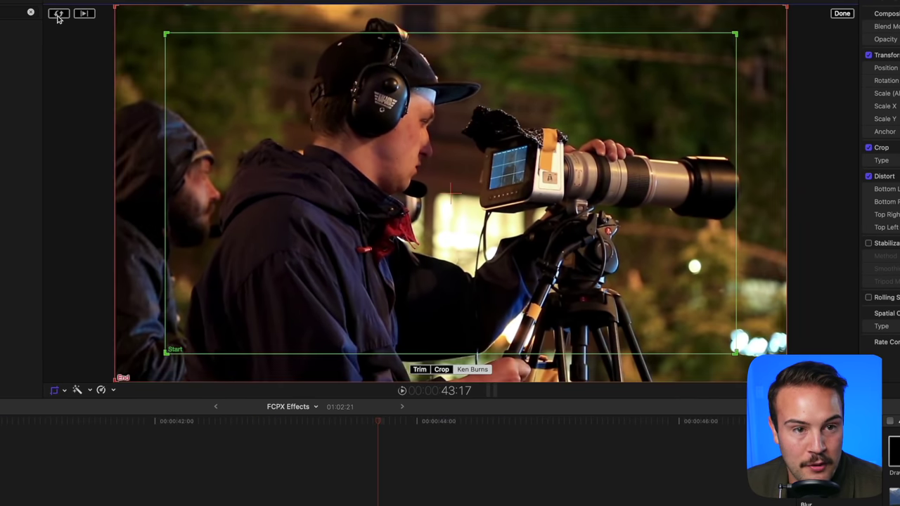
{"action": "left_click_drag", "start_coordinate": [166, 34], "coordinate": [311, 115]}
{"action": "left_click_drag", "start_coordinate": [452, 291], "coordinate": [405, 208]}
{"action": "left_click_drag", "start_coordinate": [269, 285], "coordinate": [134, 362]}
{"action": "left_click_drag", "start_coordinate": [194, 361], "coordinate": [204, 344]}
{"action": "left_click_drag", "start_coordinate": [719, 351], "coordinate": [741, 362]}
{"action": "left_click_drag", "start_coordinate": [709, 337], "coordinate": [724, 321]}
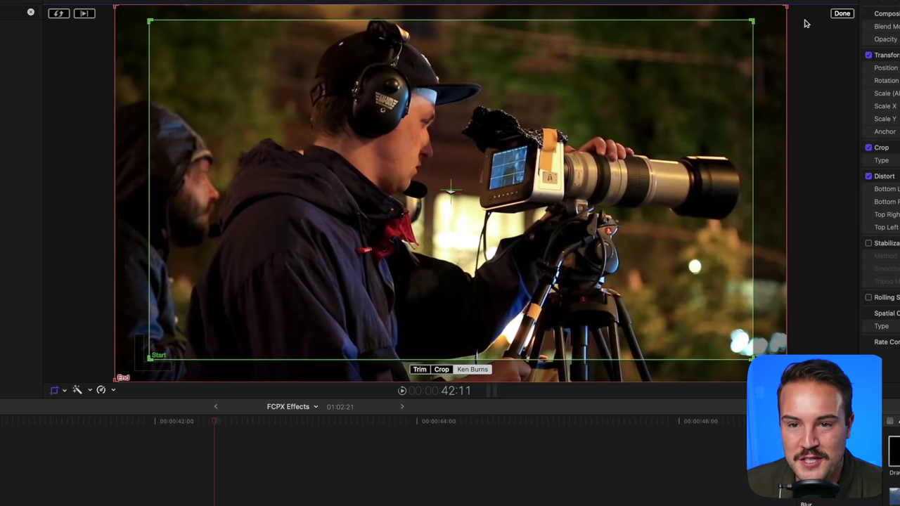
{"action": "left_click", "coordinate": [842, 14]}
{"action": "key", "text": "shift+slash"}
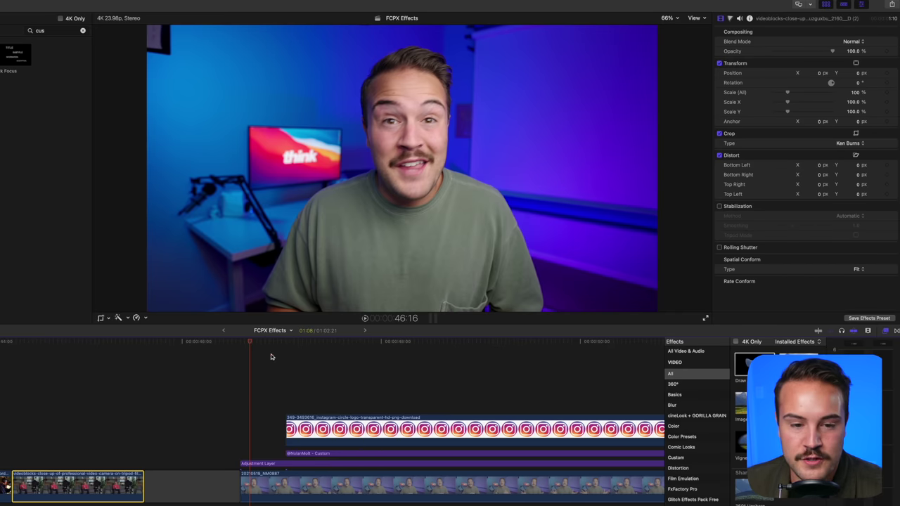
Search the transitions for "slide" and apply the Slide transition to the Instagram logo clip that starts at 47:01
{"action": "left_click", "coordinate": [285, 343]}
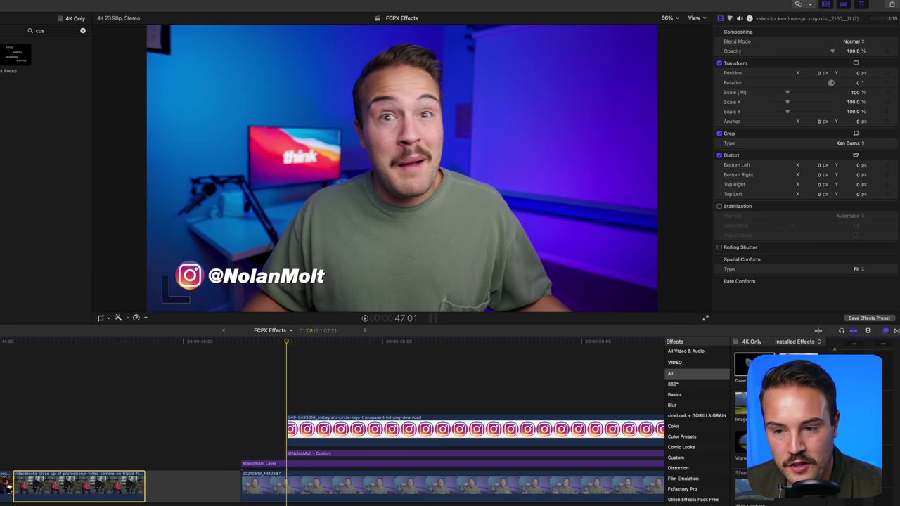
{"action": "left_click", "coordinate": [897, 330]}
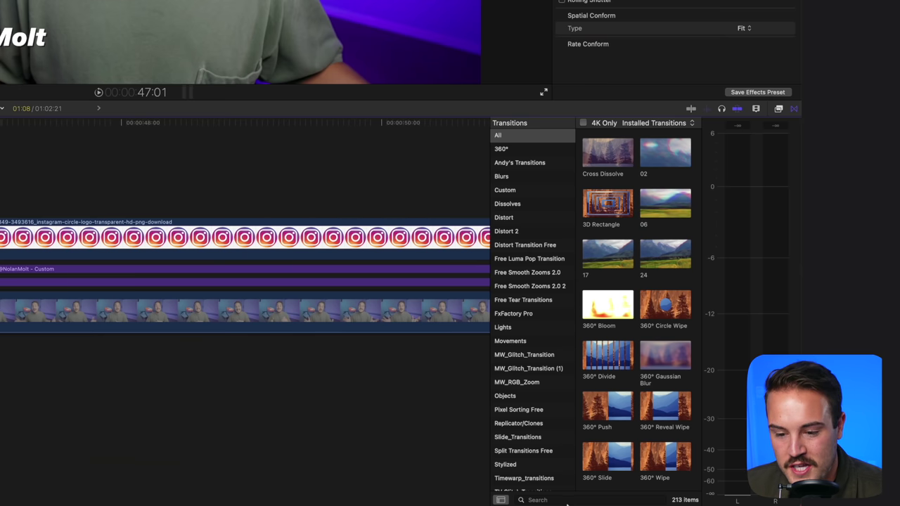
{"action": "left_click", "coordinate": [567, 500]}
{"action": "type", "text": "slide"}
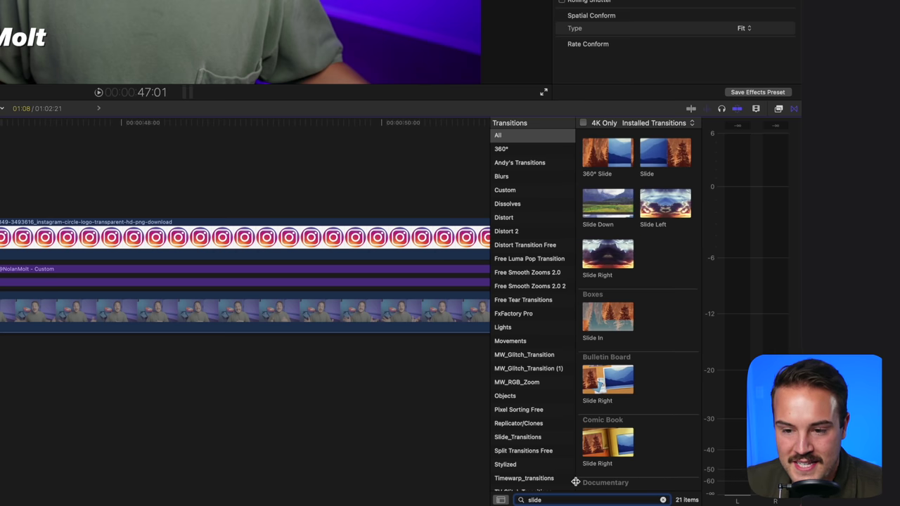
{"action": "left_click_drag", "start_coordinate": [680, 169], "coordinate": [97, 249]}
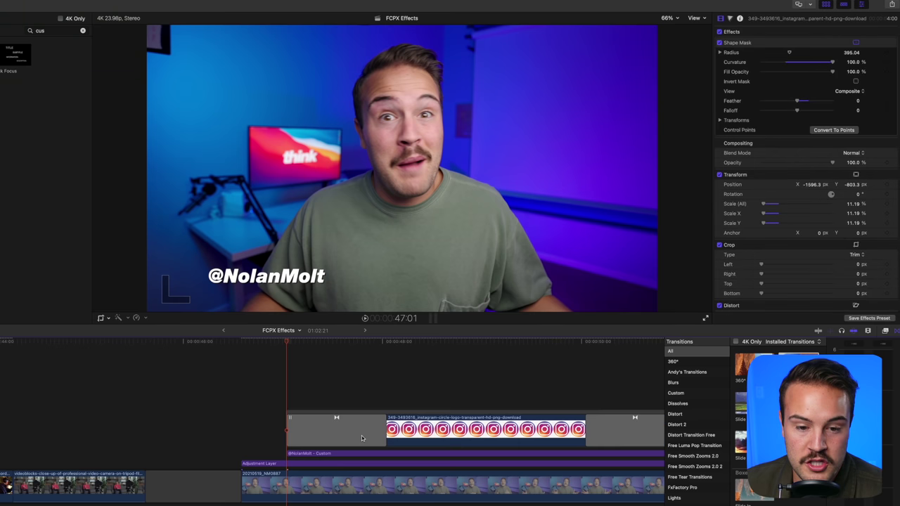
Set the direction of the logo's opening Slide transition to Right and play the logo's exit from 49:21
{"action": "left_click", "coordinate": [332, 435]}
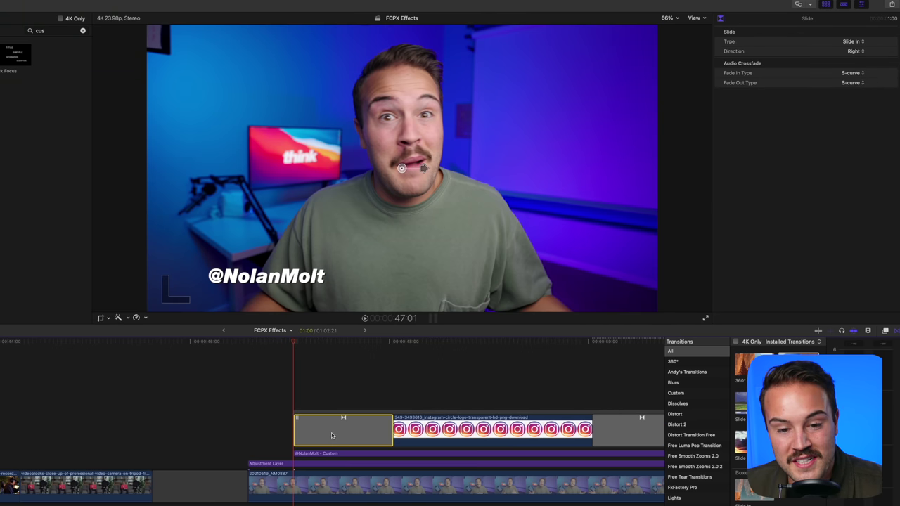
{"action": "left_click", "coordinate": [853, 51]}
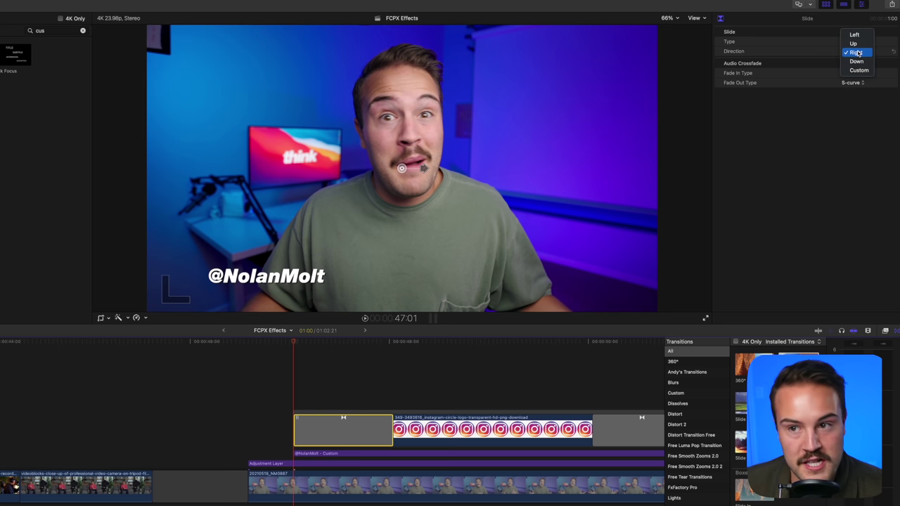
{"action": "left_click", "coordinate": [856, 53]}
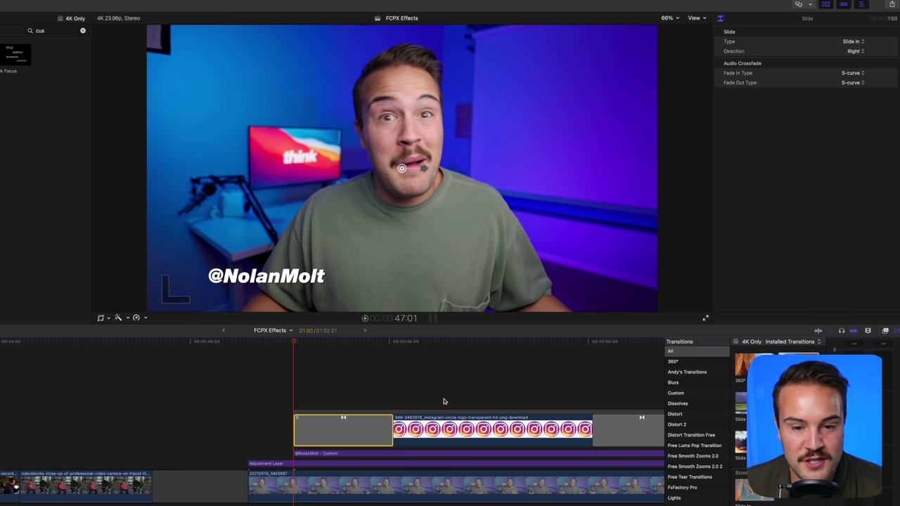
{"action": "left_click_drag", "start_coordinate": [478, 342], "coordinate": [578, 354]}
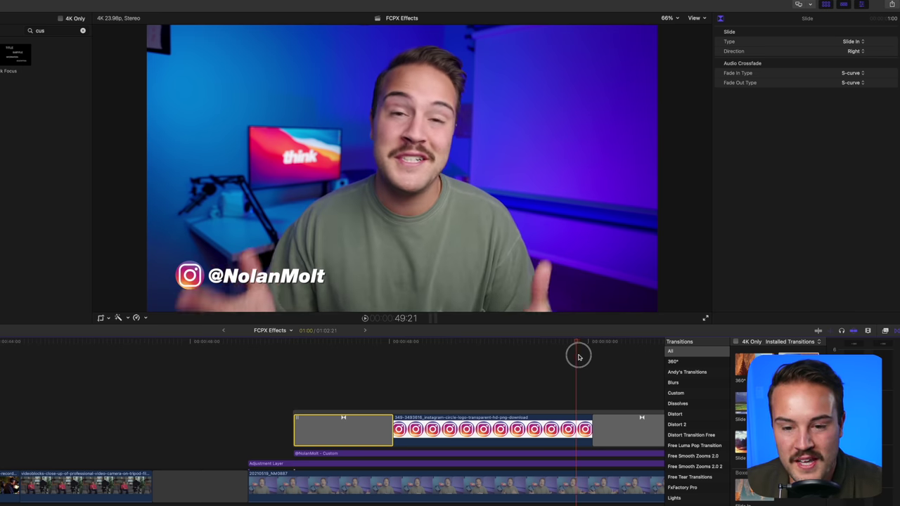
{"action": "key", "text": "space"}
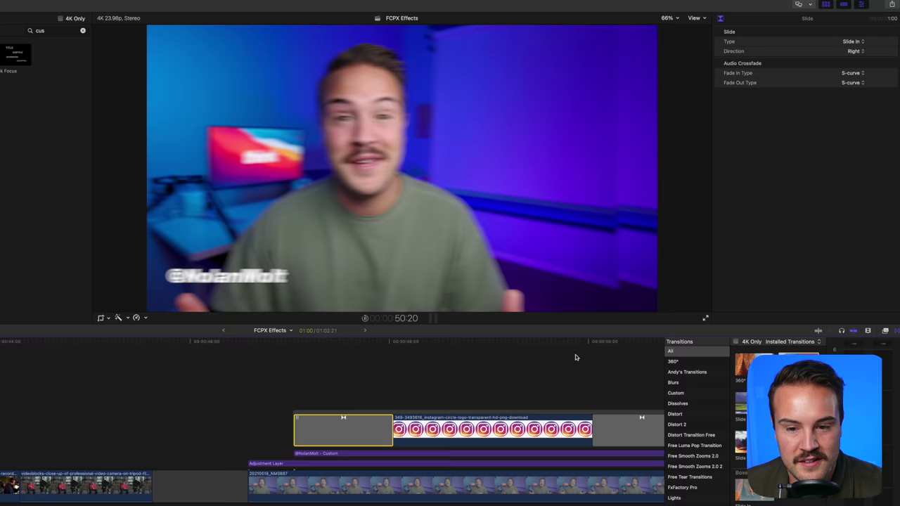
Set the logo's closing transition to type Slide Out with direction Left
{"action": "left_click_drag", "start_coordinate": [113, 344], "coordinate": [98, 342]}
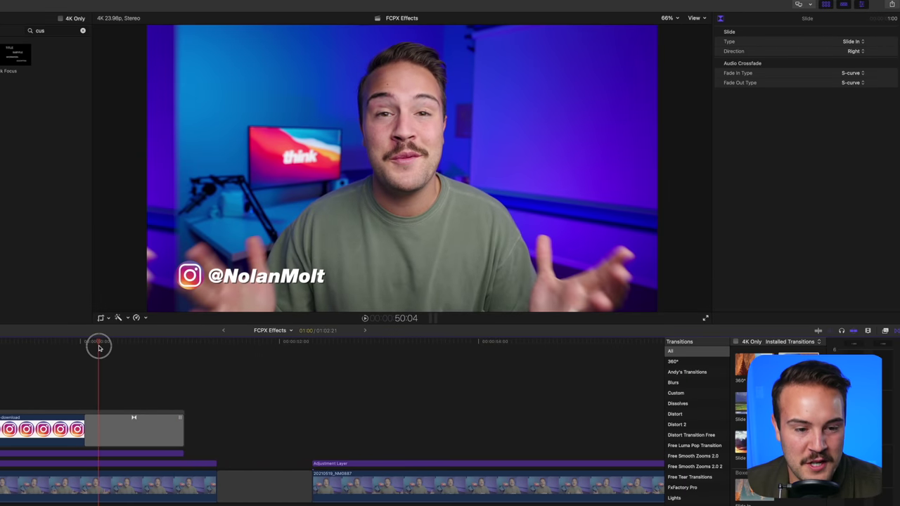
{"action": "left_click", "coordinate": [123, 425]}
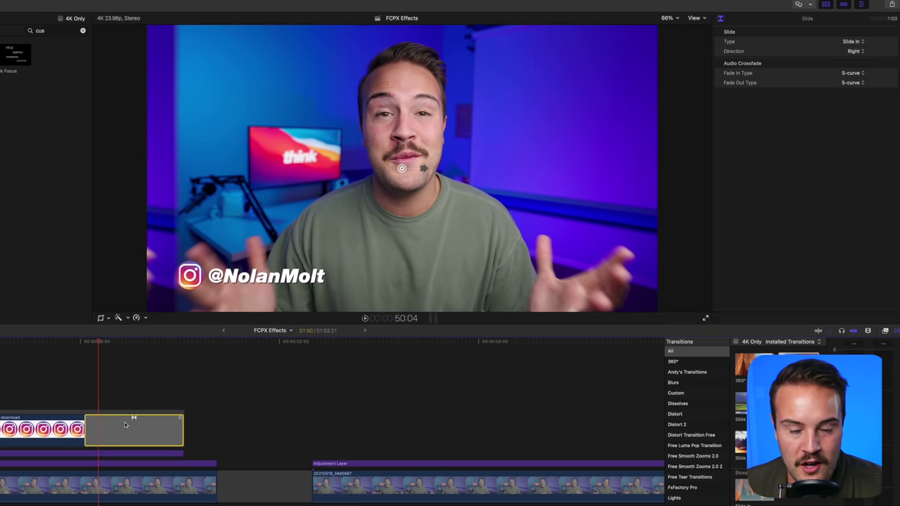
{"action": "left_click", "coordinate": [853, 42]}
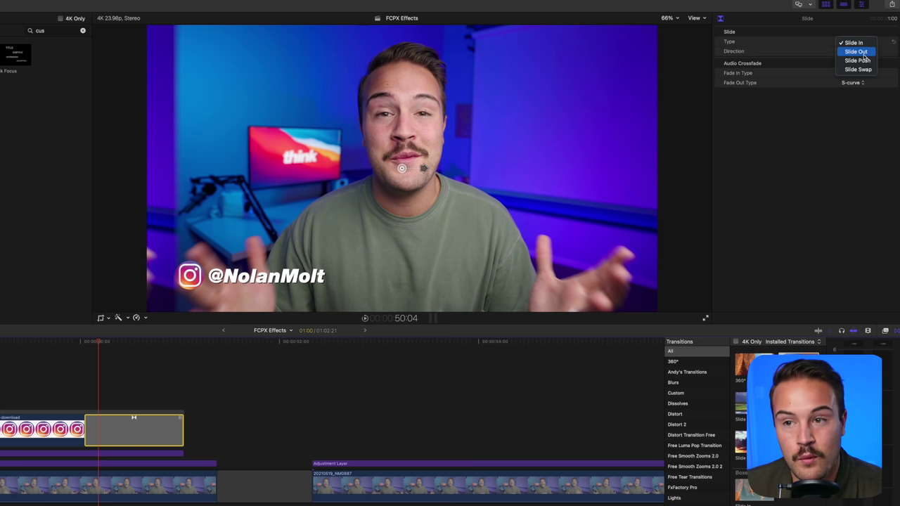
{"action": "left_click", "coordinate": [856, 52]}
{"action": "left_click", "coordinate": [864, 53]}
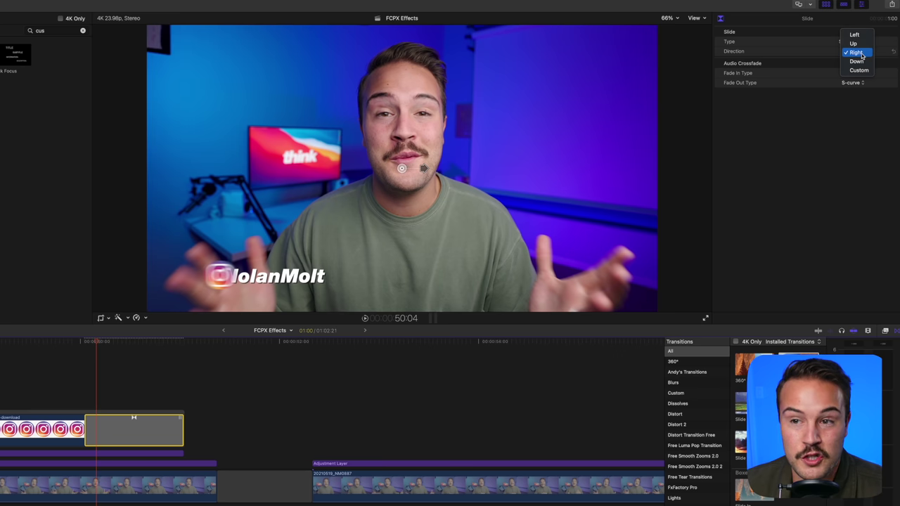
{"action": "left_click", "coordinate": [855, 34]}
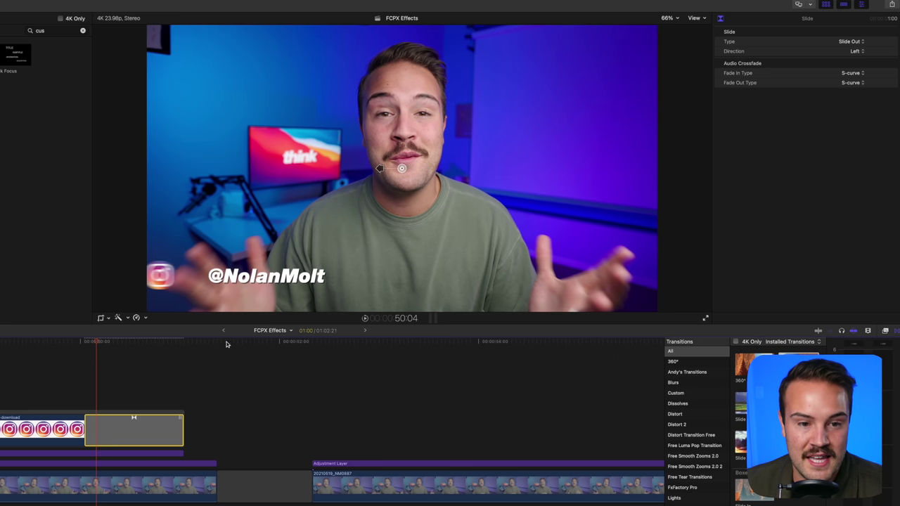
Play the logo clip from its beginning to check the slide-in and slide-out, and return to about 47:02
{"action": "scroll", "coordinate": [331, 422], "scroll_direction": "left", "scroll_amount": 5}
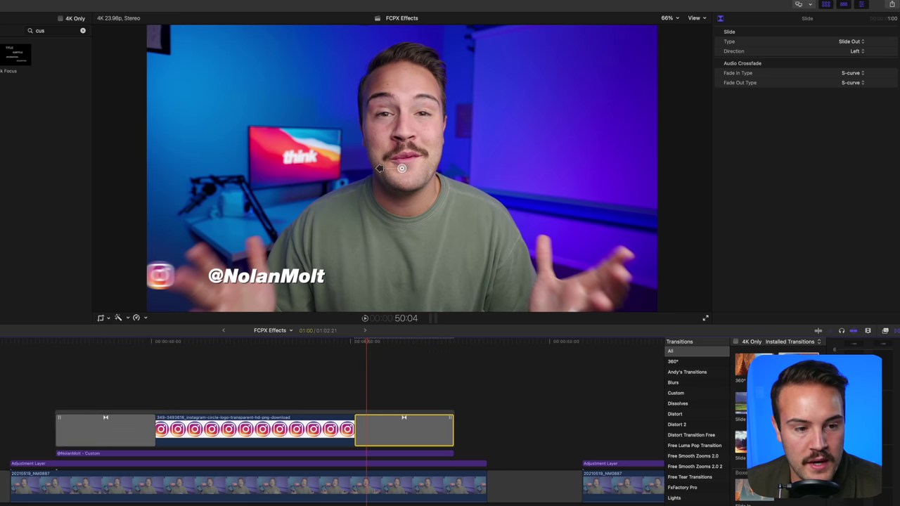
{"action": "left_click", "coordinate": [62, 344]}
{"action": "left_click", "coordinate": [56, 342]}
{"action": "key", "text": "space"}
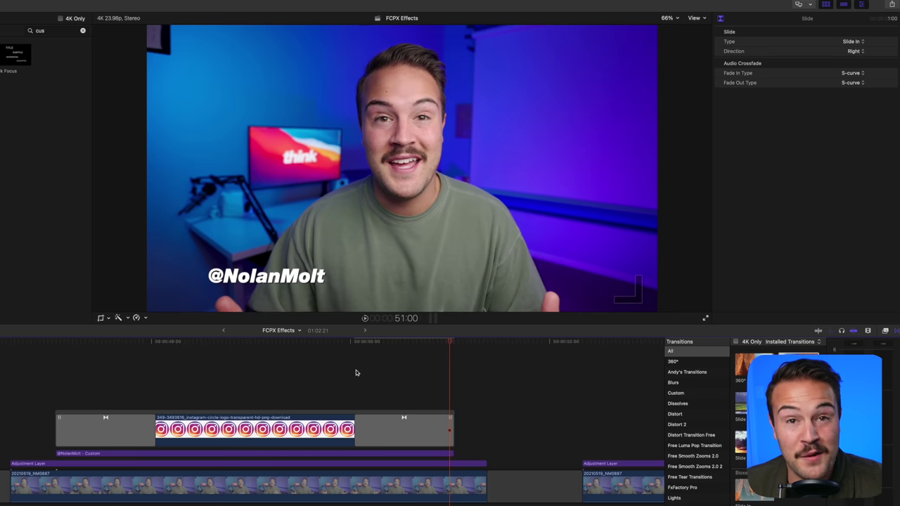
{"action": "key", "text": "space"}
{"action": "left_click", "coordinate": [63, 428]}
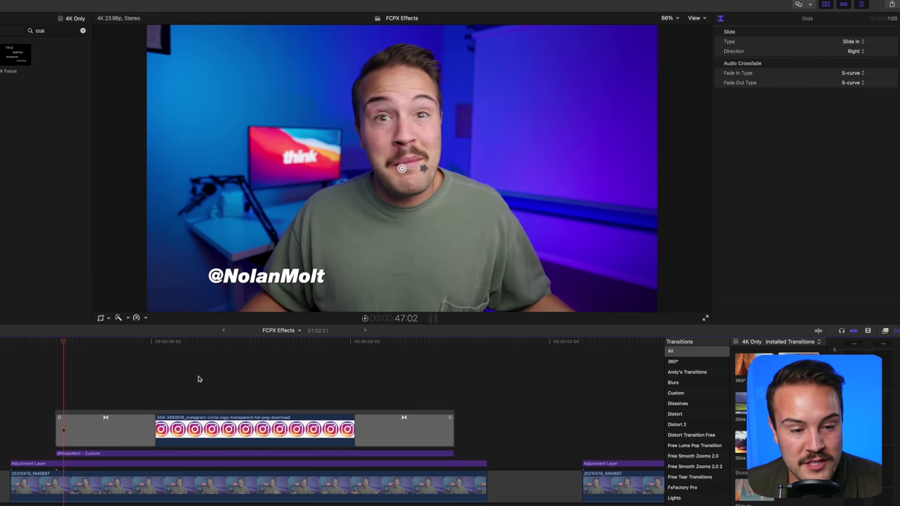
Copy the Instagram logo's opening and closing Slide transitions onto the matching ends of the handle title below it
{"action": "left_click", "coordinate": [118, 438]}
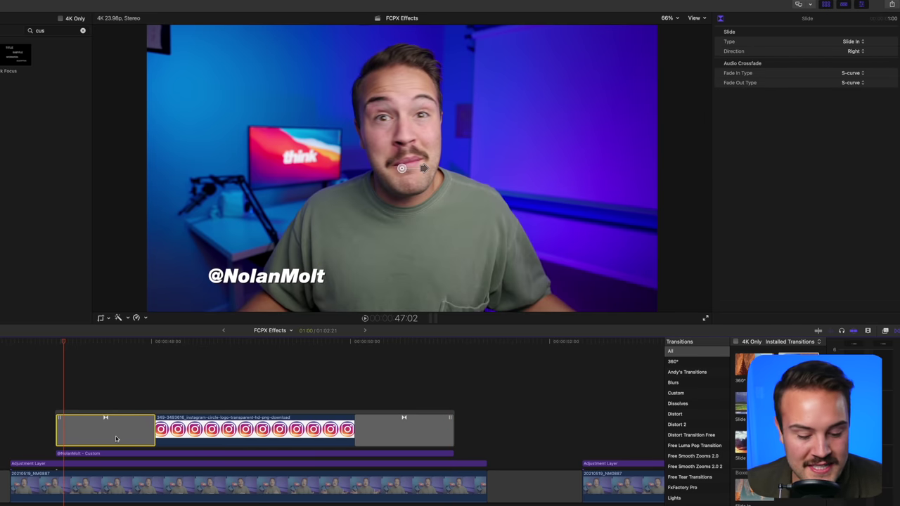
{"action": "left_click", "coordinate": [112, 456]}
{"action": "key", "text": "super+v"}
{"action": "left_click", "coordinate": [119, 342]}
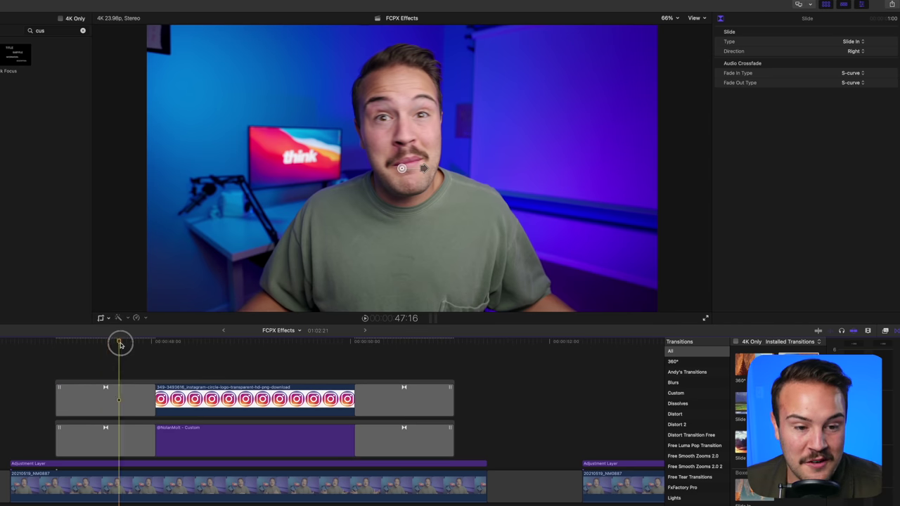
{"action": "left_click", "coordinate": [384, 400]}
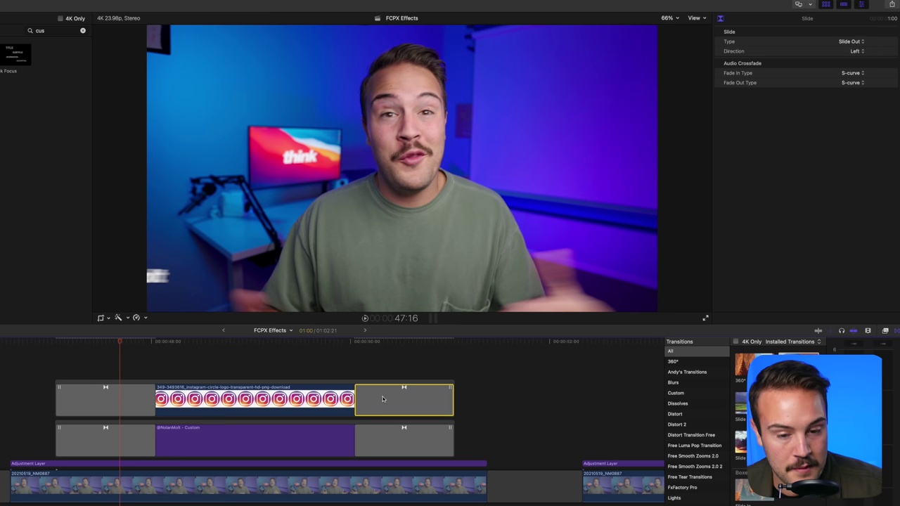
{"action": "left_click", "coordinate": [383, 435]}
{"action": "left_click", "coordinate": [311, 354]}
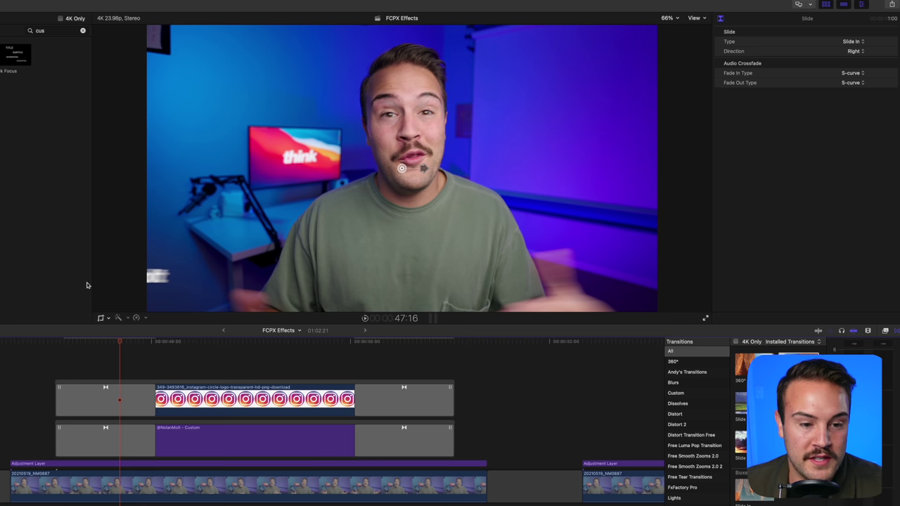
Play from 47:01 to check the logo and handle title sliding in and out together
{"action": "left_click_drag", "start_coordinate": [112, 350], "coordinate": [59, 355]}
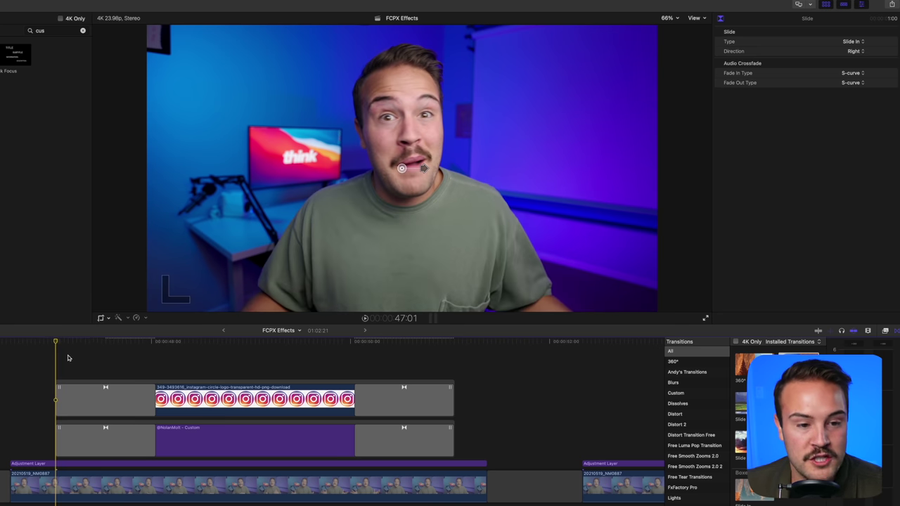
{"action": "key", "text": "space"}
{"action": "scroll", "coordinate": [42, 343], "scroll_direction": "right", "scroll_amount": 2}
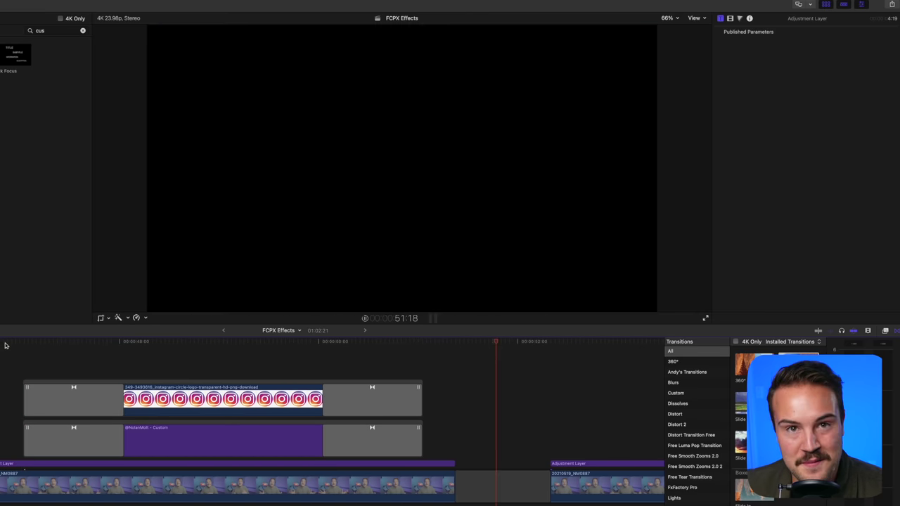
Lengthen the logo's opening Slide transition to 1:12, extend the handle title's opening transition to match, and scrub through the slide-in
{"action": "left_click", "coordinate": [50, 400]}
{"action": "left_click_drag", "start_coordinate": [119, 410], "coordinate": [173, 408]}
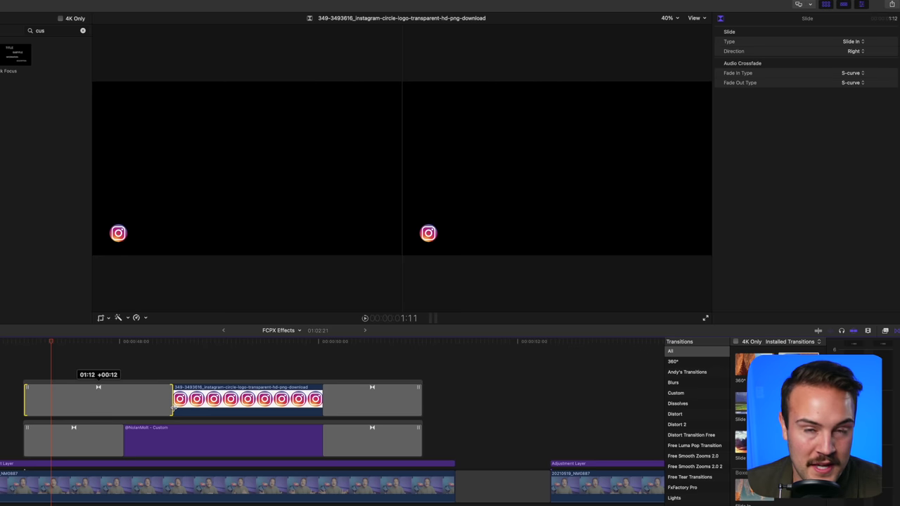
{"action": "left_click_drag", "start_coordinate": [122, 440], "coordinate": [173, 441]}
{"action": "left_click_drag", "start_coordinate": [56, 345], "coordinate": [165, 355]}
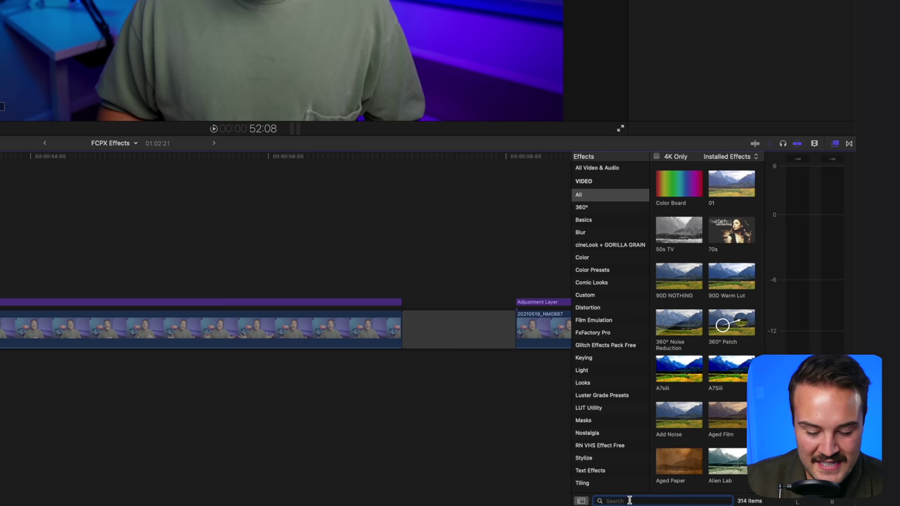
Search the effects for "hand", apply the Handheld effect to the clip starting at 52:08, and play it
{"action": "left_click", "coordinate": [760, 477]}
{"action": "type", "text": "hand"}
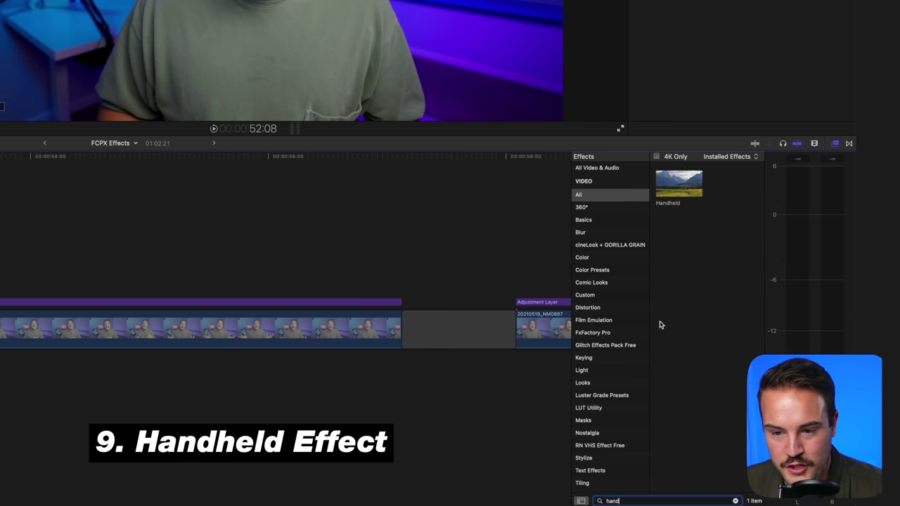
{"action": "left_click_drag", "start_coordinate": [675, 199], "coordinate": [196, 327]}
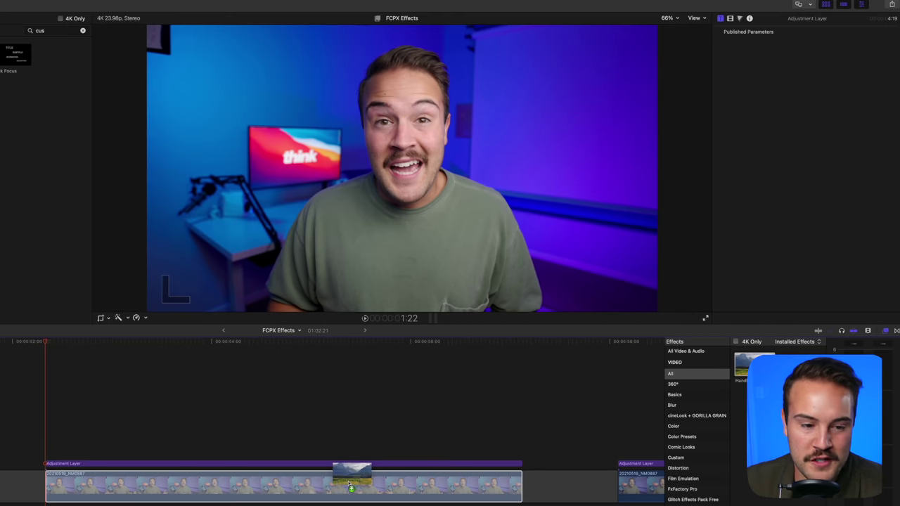
{"action": "left_click_drag", "start_coordinate": [348, 484], "coordinate": [348, 483]}
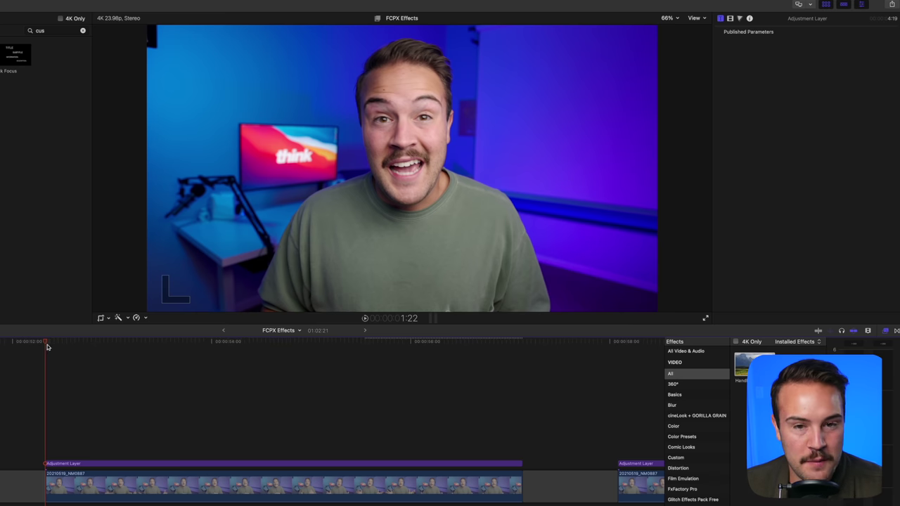
{"action": "key", "text": "space"}
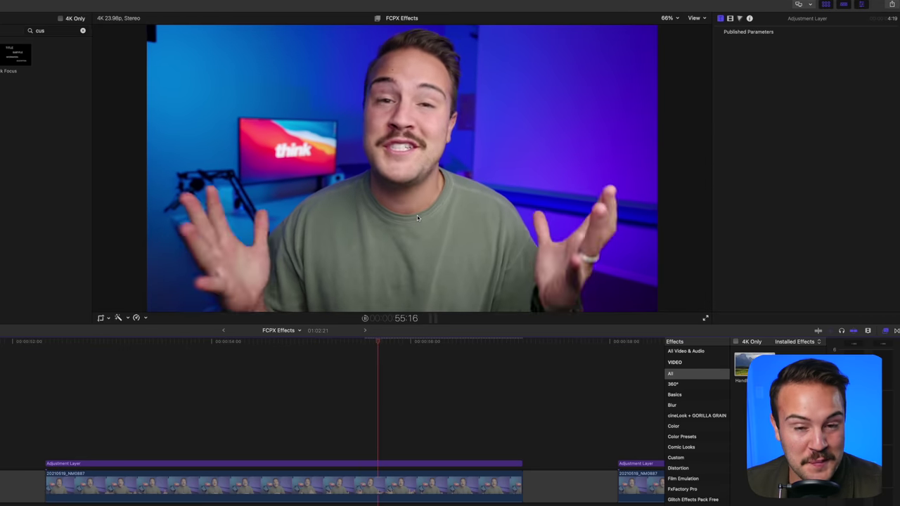
Lower the Handheld effect's Shakiness to 13.73 and Distance to 14.55, and preview the clip
{"action": "left_click", "coordinate": [471, 485]}
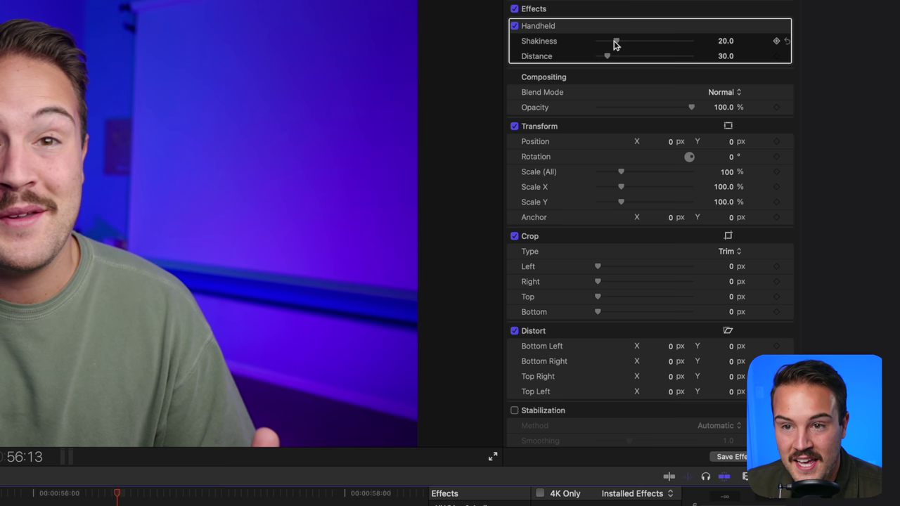
{"action": "left_click_drag", "start_coordinate": [617, 45], "coordinate": [601, 58]}
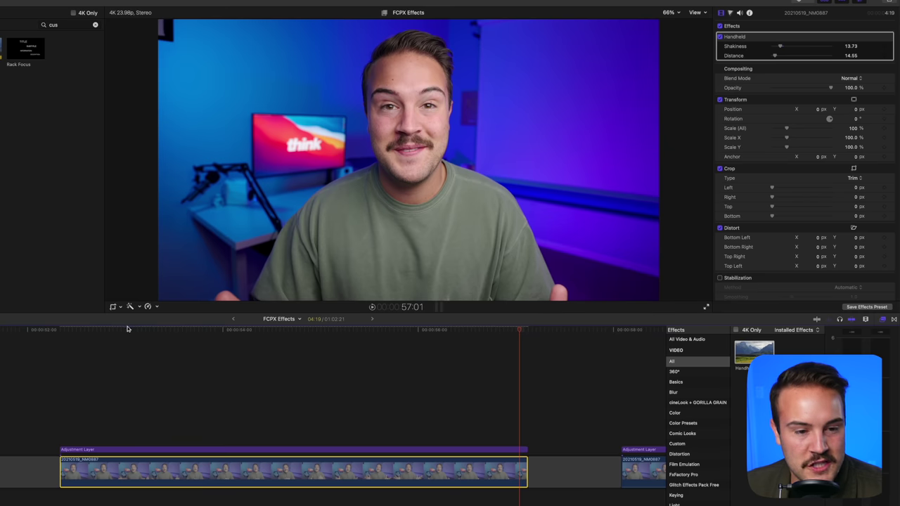
{"action": "left_click_drag", "start_coordinate": [103, 330], "coordinate": [70, 329]}
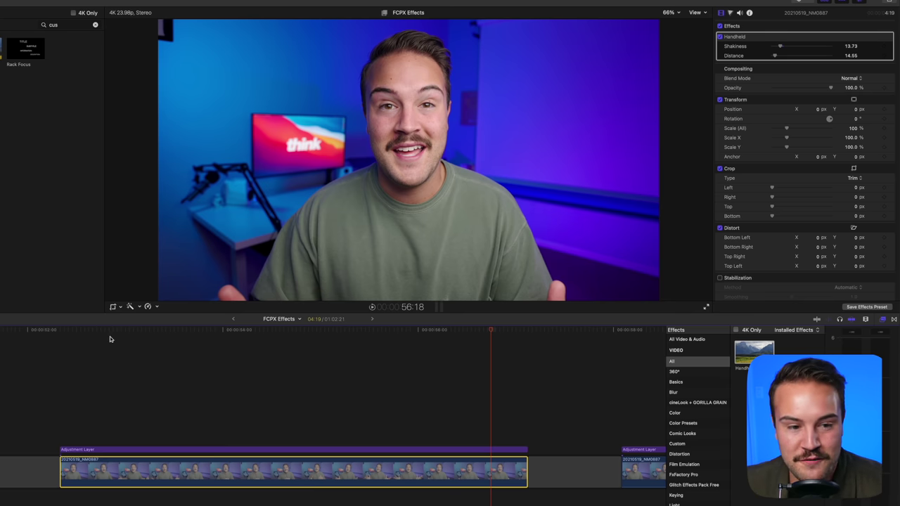
{"action": "mouse_move", "coordinate": [105, 336]}
{"action": "left_mouse_down"}
{"action": "mouse_move", "coordinate": [61, 343]}
{"action": "mouse_move", "coordinate": [57, 333]}
{"action": "mouse_move", "coordinate": [529, 369]}
{"action": "left_mouse_up"}
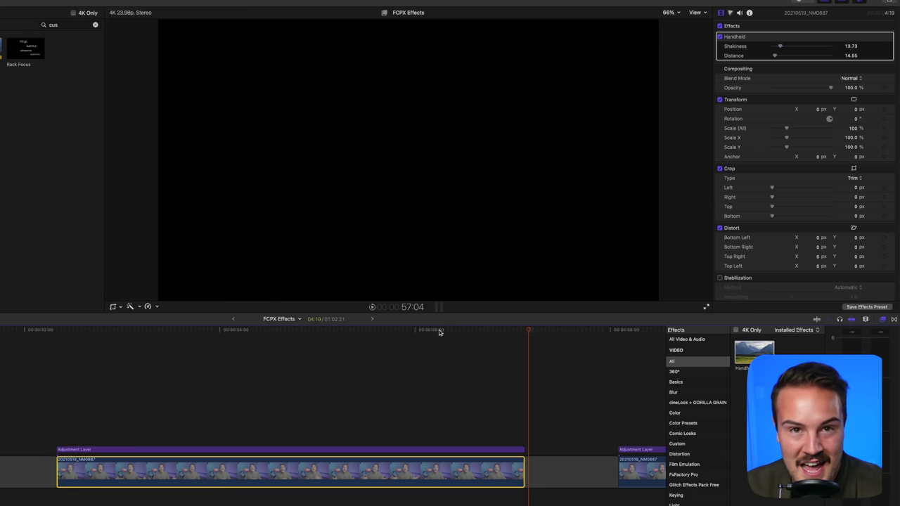
Scrub through the final section from 58:02 to the punched-in shot at 1:01:22
{"action": "scroll", "coordinate": [439, 330], "scroll_direction": "right", "scroll_amount": 10}
{"action": "left_click", "coordinate": [131, 330]}
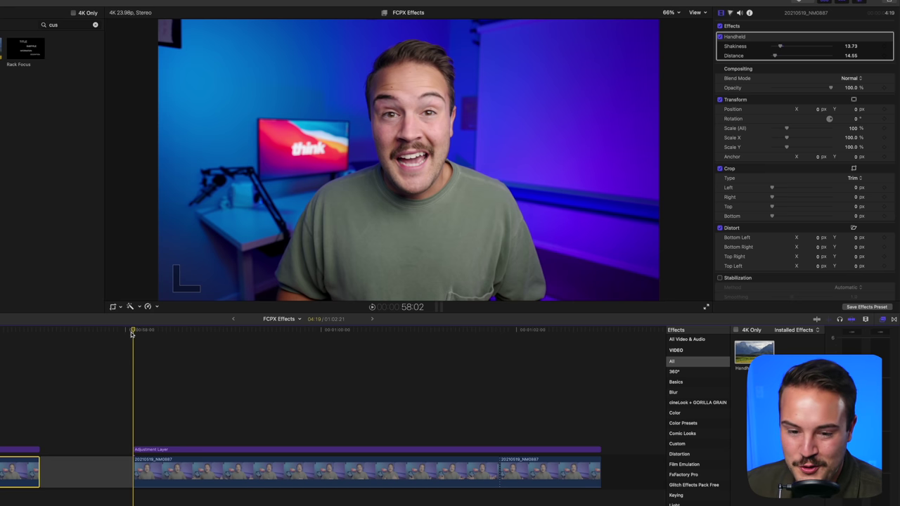
{"action": "left_click_drag", "start_coordinate": [151, 332], "coordinate": [508, 348]}
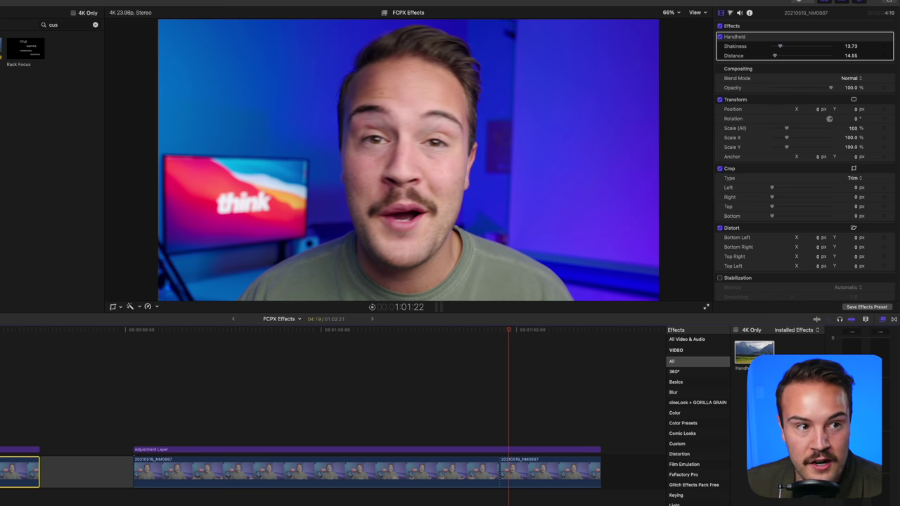
Add a Custom title above the punched-in clip at 1:01:20 and replace its text with a single dot
{"action": "left_click_drag", "start_coordinate": [0, 50], "coordinate": [496, 437]}
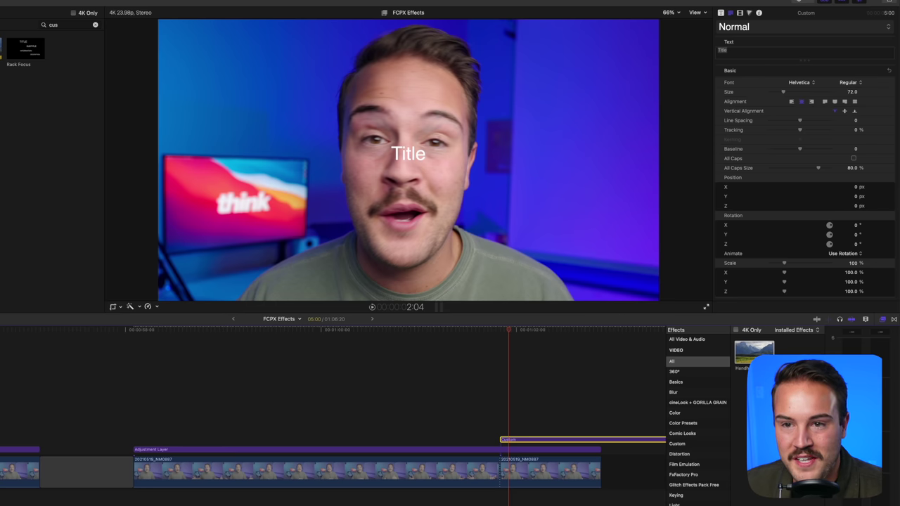
{"action": "triple_click", "coordinate": [764, 51]}
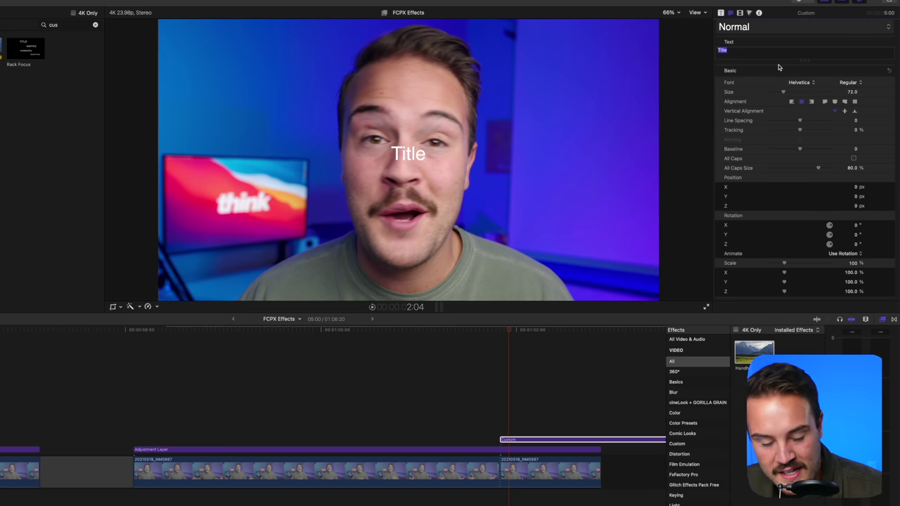
{"action": "type", "text": "X"}
{"action": "key", "text": "BackSpace"}
Place the dot between the speaker's eyes at the clip's first frame, at X -31.61 px and Y 103.33 px
{"action": "left_click_drag", "start_coordinate": [409, 161], "coordinate": [405, 137]}
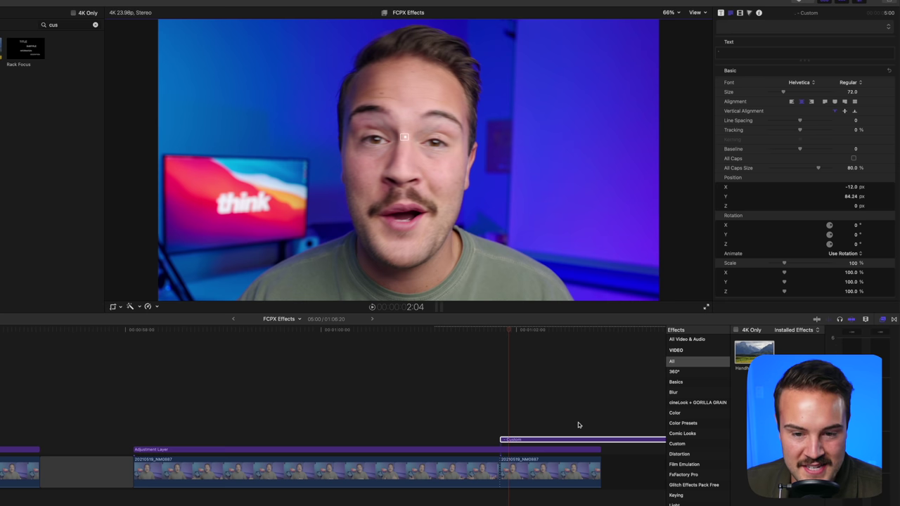
{"action": "left_click", "coordinate": [500, 327]}
{"action": "left_click_drag", "start_coordinate": [406, 137], "coordinate": [400, 134]}
Set the punched-in clip's scale to 160% and position to X -39.3 px, Y -470.2 px, and play it against the dot
{"action": "left_click", "coordinate": [548, 471]}
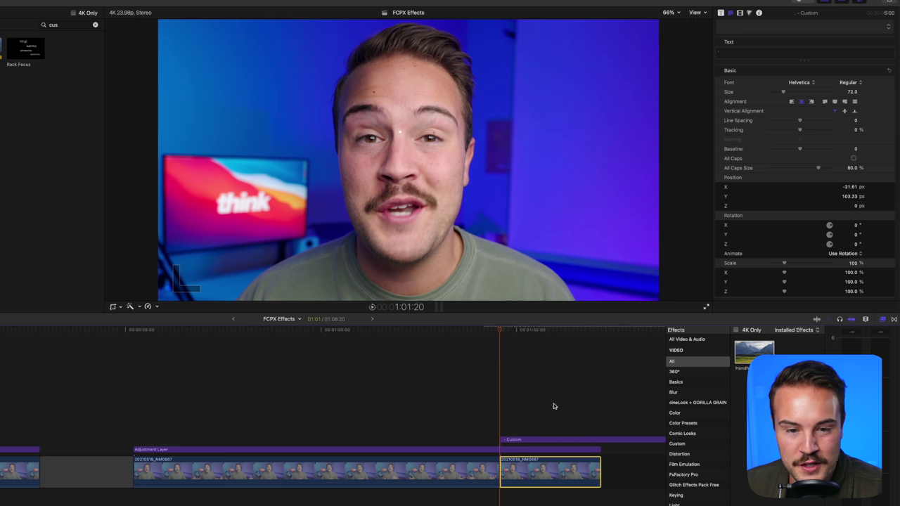
{"action": "left_click", "coordinate": [112, 306]}
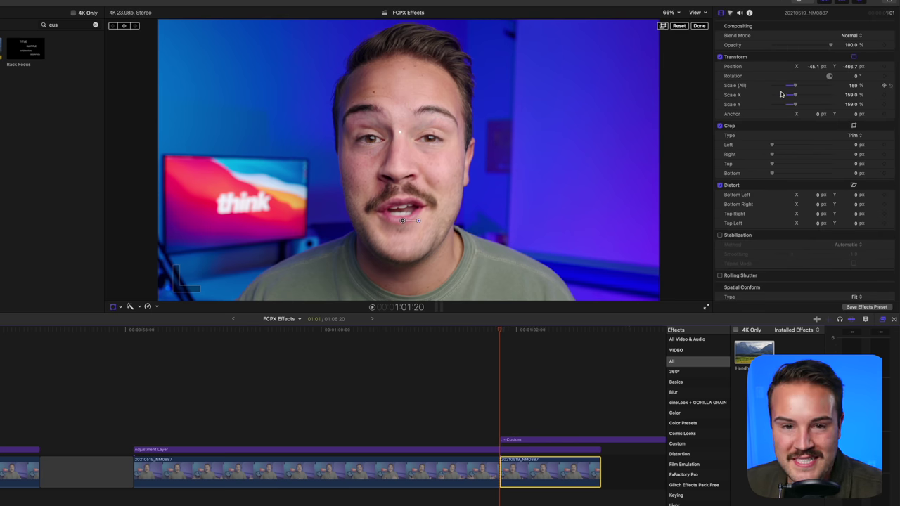
{"action": "left_click_drag", "start_coordinate": [797, 89], "coordinate": [794, 90]}
{"action": "left_click_drag", "start_coordinate": [541, 132], "coordinate": [541, 133]}
{"action": "left_click", "coordinate": [501, 331]}
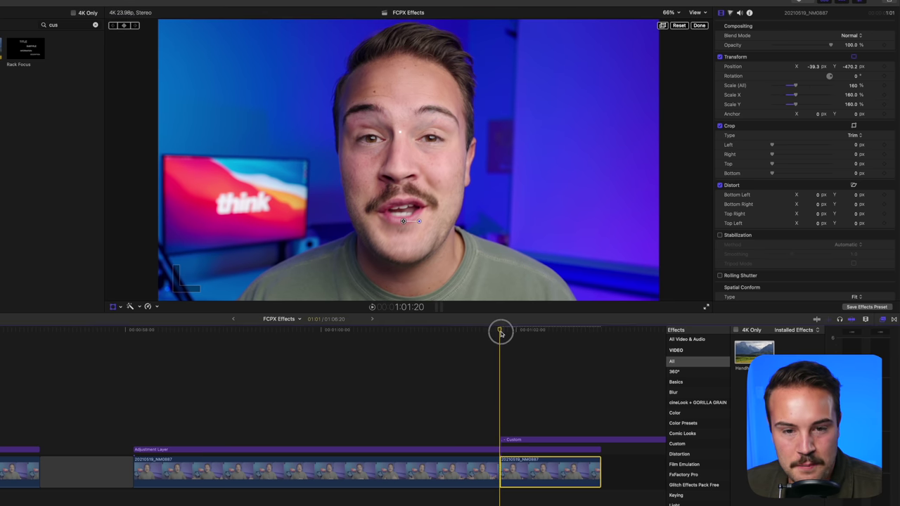
{"action": "key", "text": "space"}
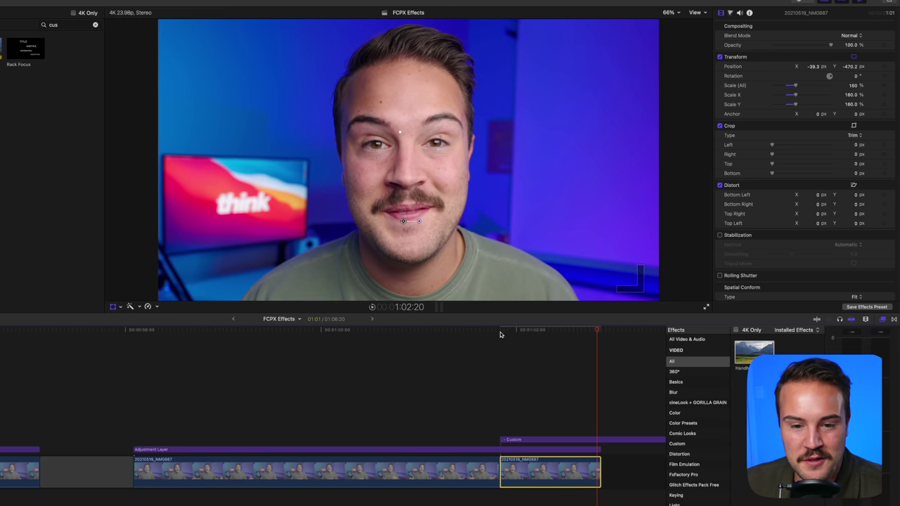
Keyframe the clip's position at 1:01:20 and realign the face to the dot every few frames, reaching X -186.1 px, Y -512.8 px at 1:02:00
{"action": "left_click", "coordinate": [500, 331]}
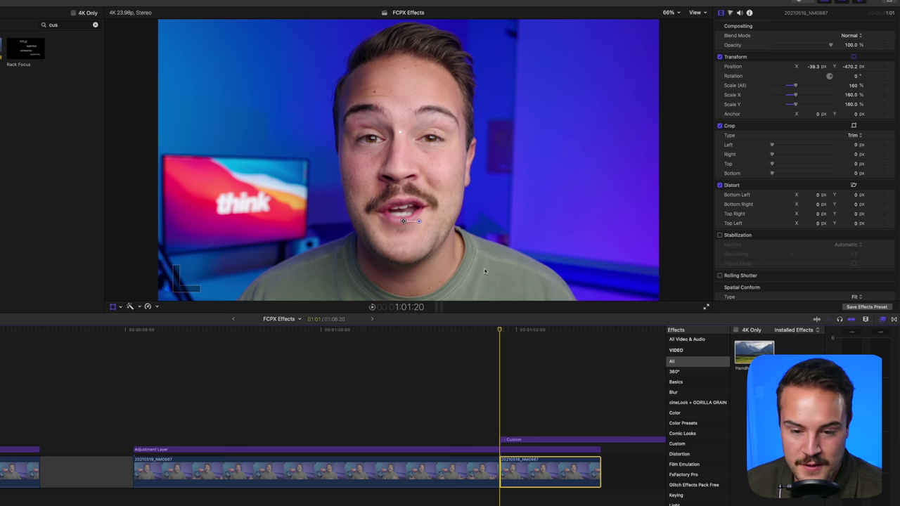
{"action": "left_click", "coordinate": [886, 67]}
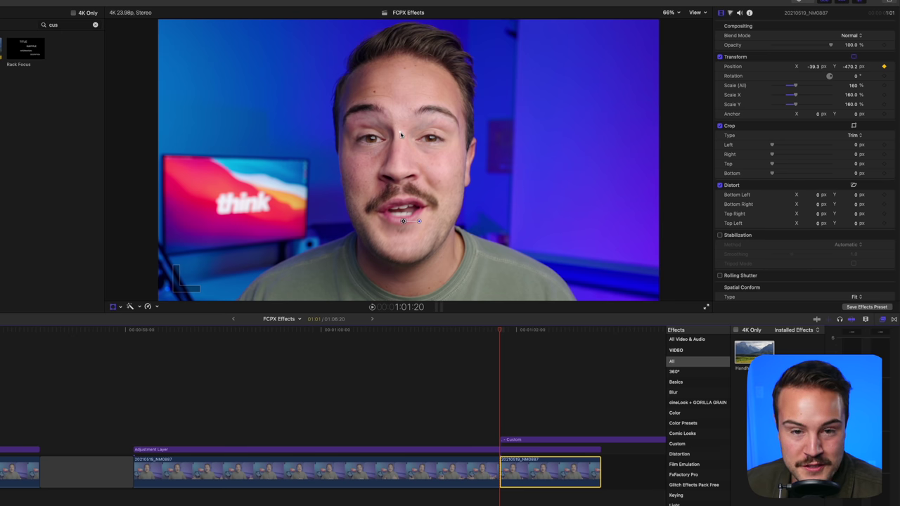
{"action": "key", "text": "Right"}
{"action": "key", "text": "Right"}
{"action": "key", "text": "Right"}
{"action": "key", "text": "Right"}
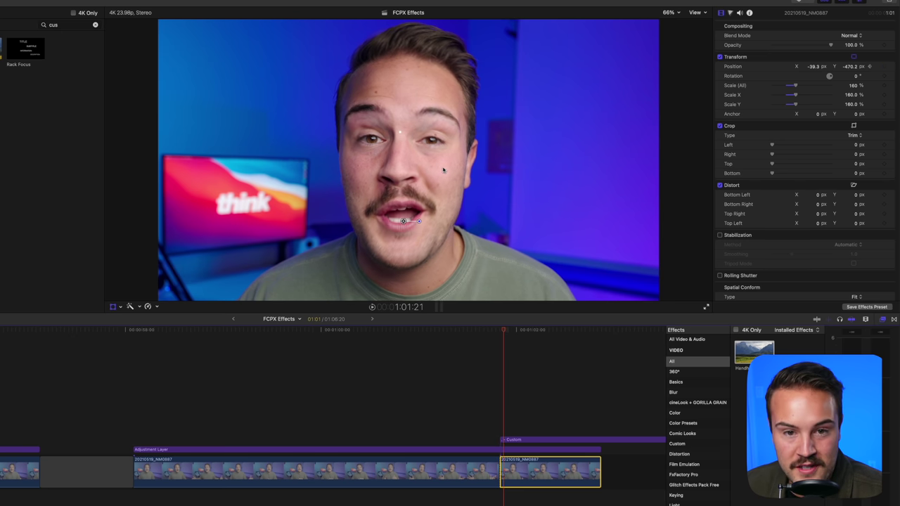
{"action": "key", "text": "shift+t"}
{"action": "left_click_drag", "start_coordinate": [454, 171], "coordinate": [449, 175]}
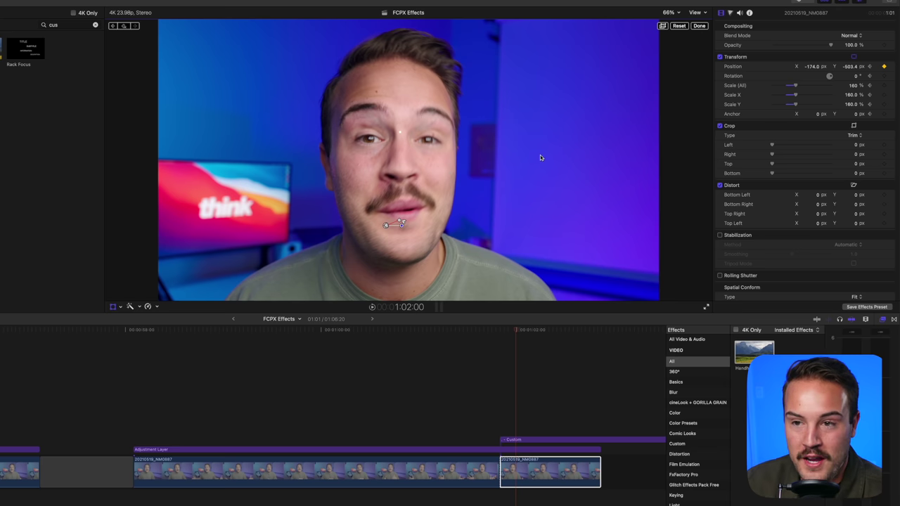
{"action": "left_click_drag", "start_coordinate": [541, 156], "coordinate": [537, 158]}
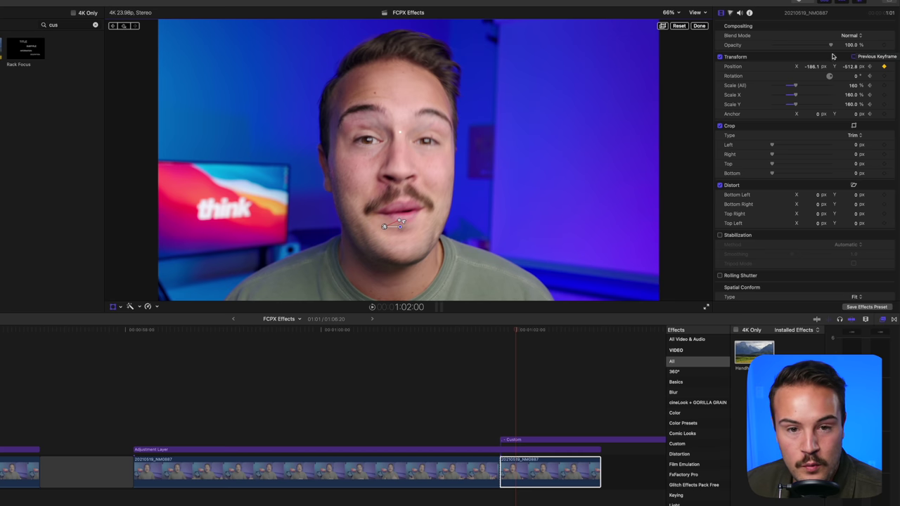
Continue realigning the face to the dot through the clip's end, finishing with a position of X -86.3 px, Y -408.4 px
{"action": "key", "text": "Right"}
{"action": "key", "text": "Right"}
{"action": "left_click_drag", "start_coordinate": [509, 145], "coordinate": [519, 150]}
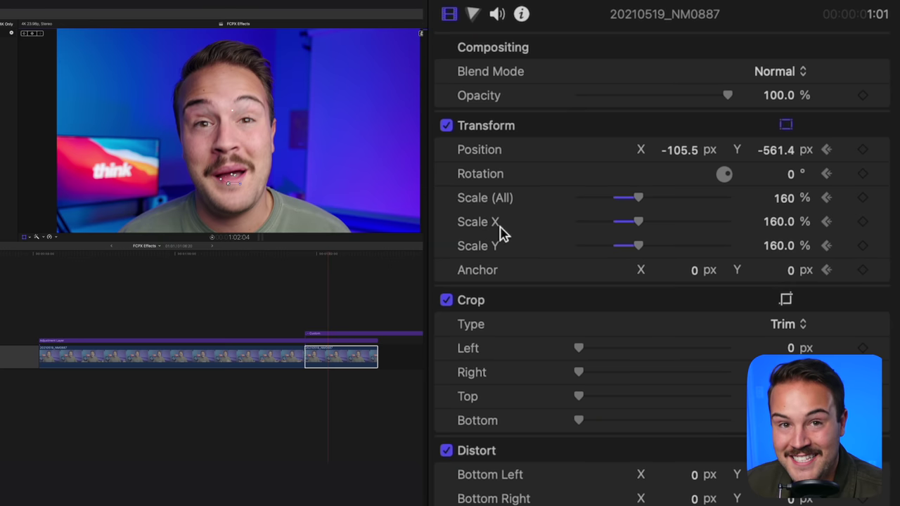
{"action": "left_click_drag", "start_coordinate": [278, 138], "coordinate": [285, 132]}
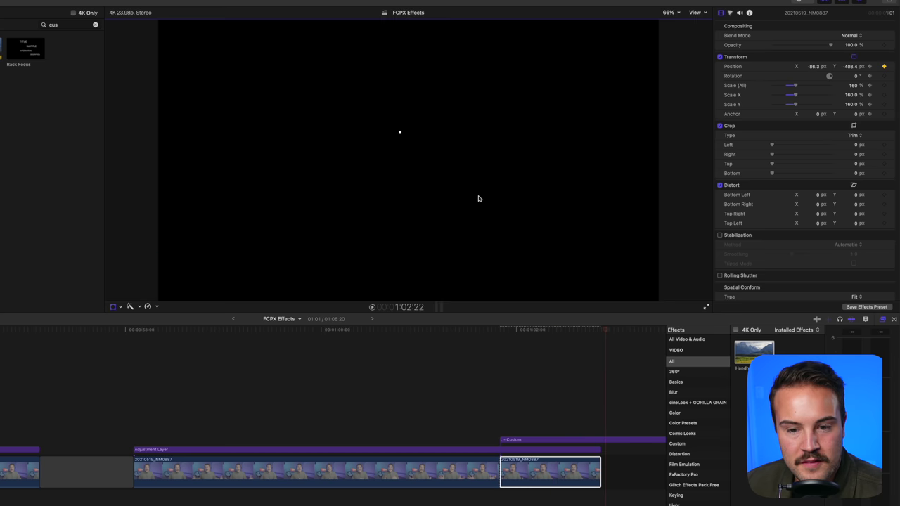
Finish the transform editing and delete the dot title used as the tracking reference
{"action": "left_click", "coordinate": [507, 439]}
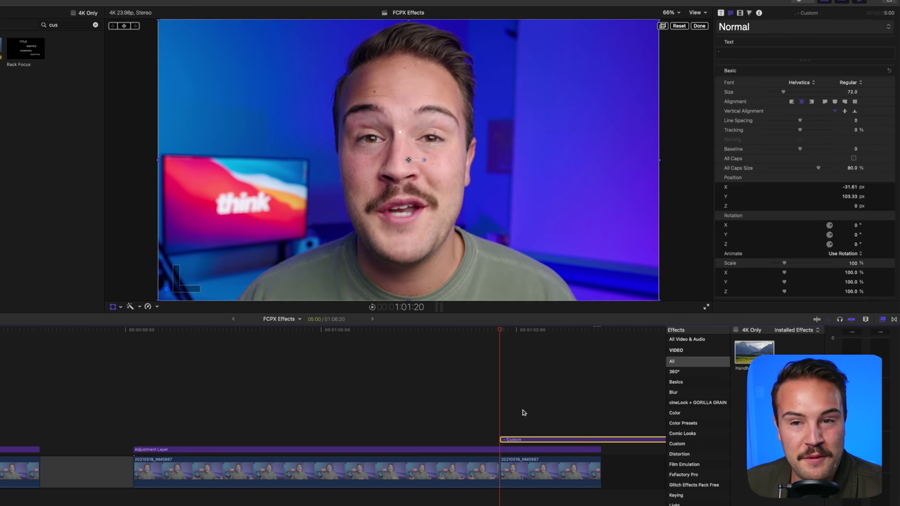
{"action": "left_click", "coordinate": [699, 26]}
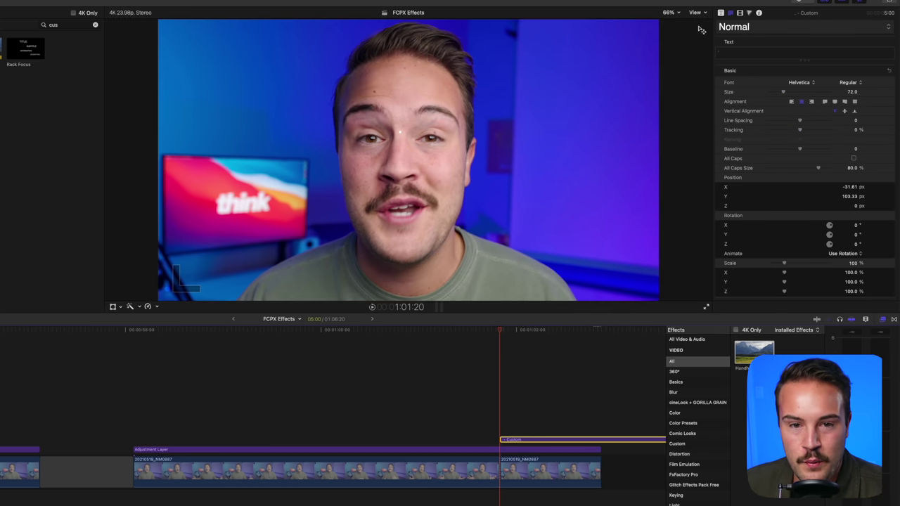
{"action": "key", "text": "Delete"}
{"action": "left_click", "coordinate": [520, 442]}
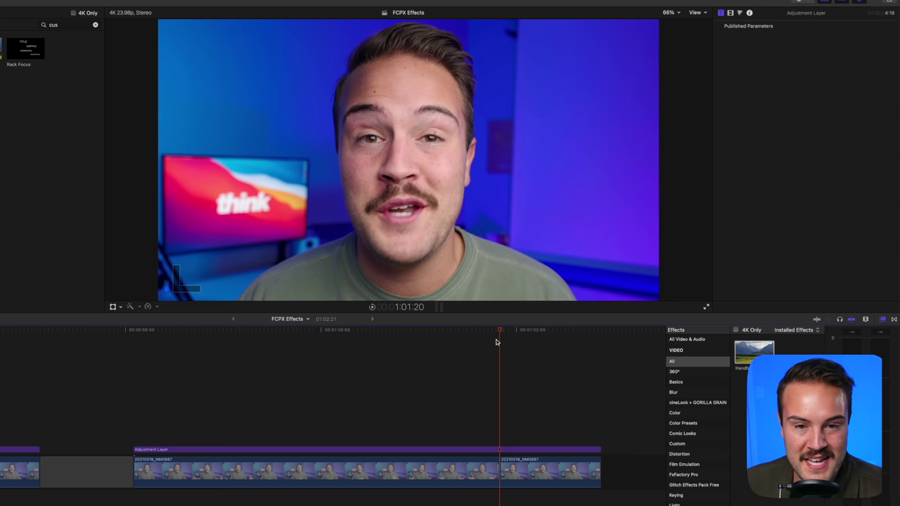
Play the punched-in clip to check the face tracking, and replay the lead-in from just before 1:00:00
{"action": "key", "text": "space"}
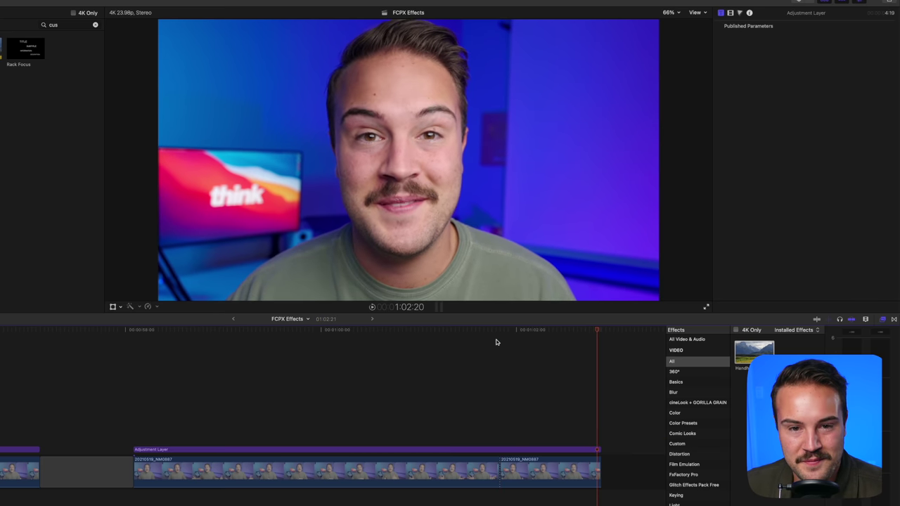
{"action": "left_click", "coordinate": [402, 328]}
{"action": "left_click", "coordinate": [291, 329]}
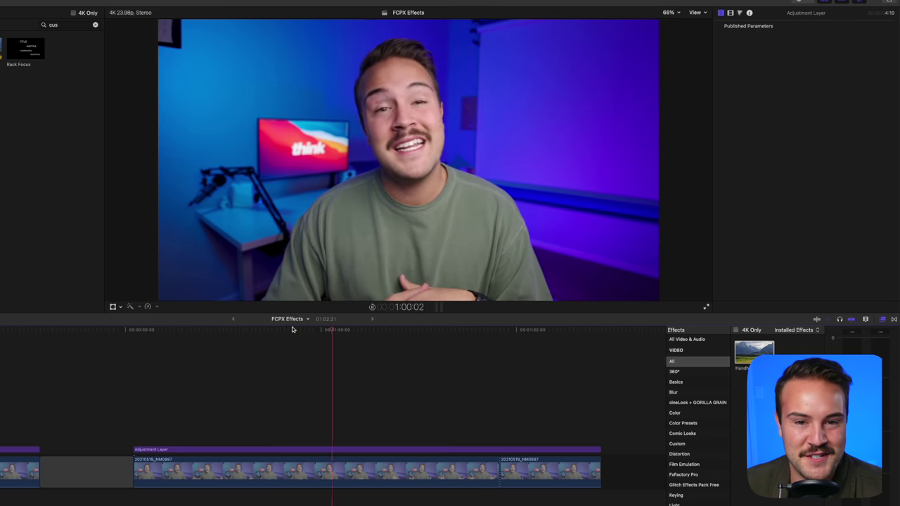